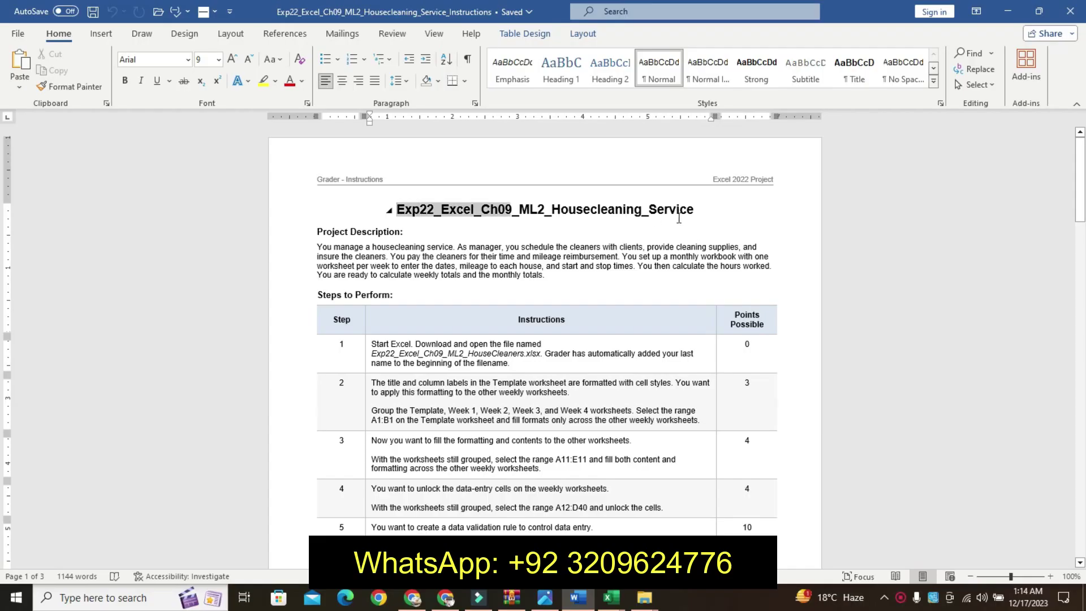
Highlight the document title in yellow and enlarge the Project Description text two sizes.
drag(396, 210, 730, 218)
click(770, 193)
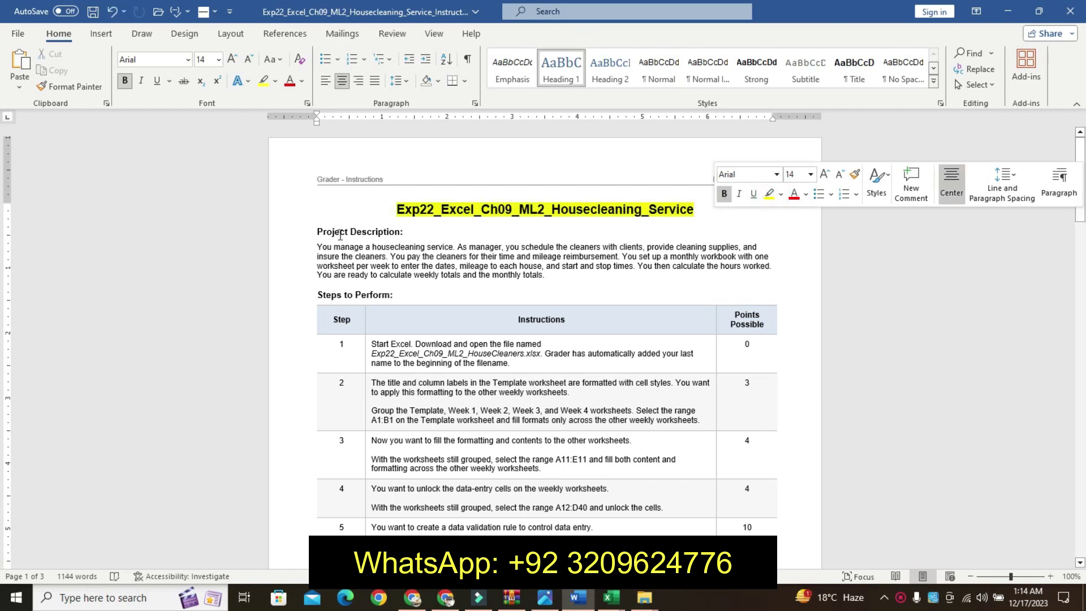
drag(332, 235, 546, 276)
click(710, 234)
click(710, 234)
Make the Project Description paragraph bold with a turquoise highlight.
click(609, 256)
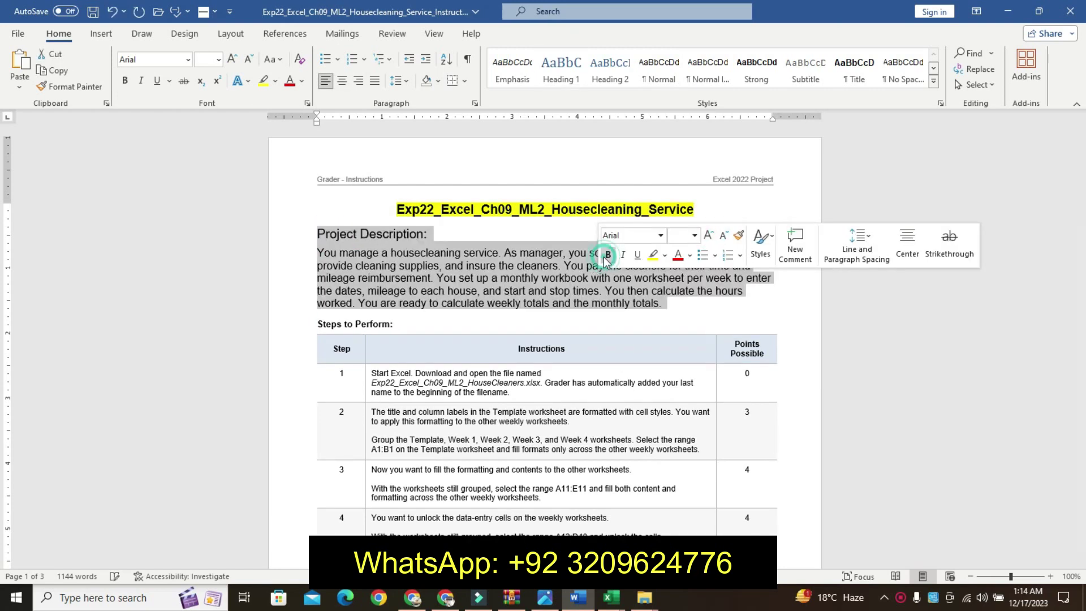
click(608, 256)
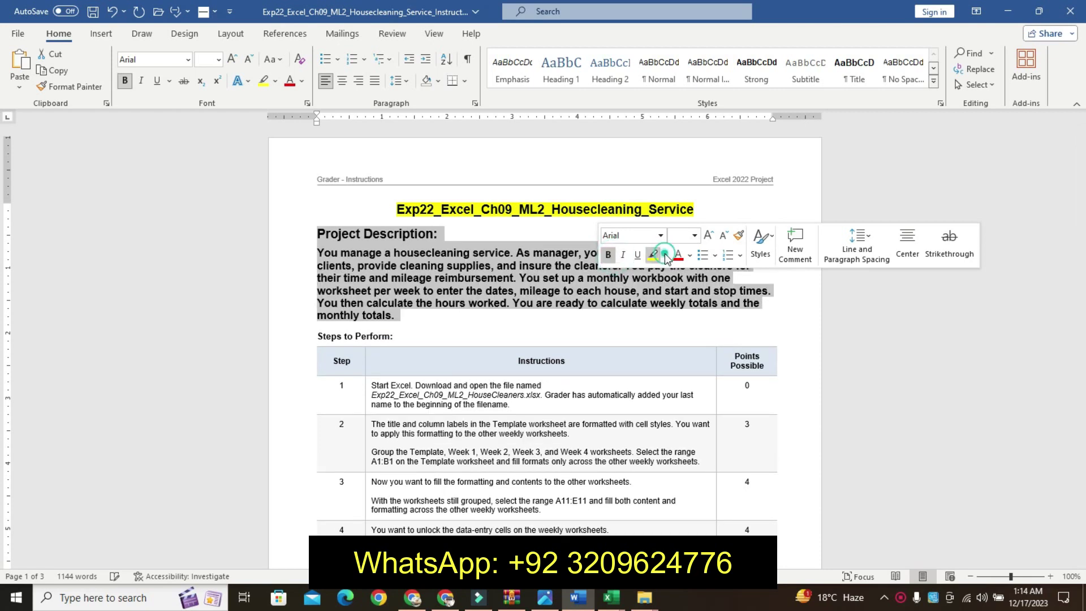
click(665, 255)
click(696, 276)
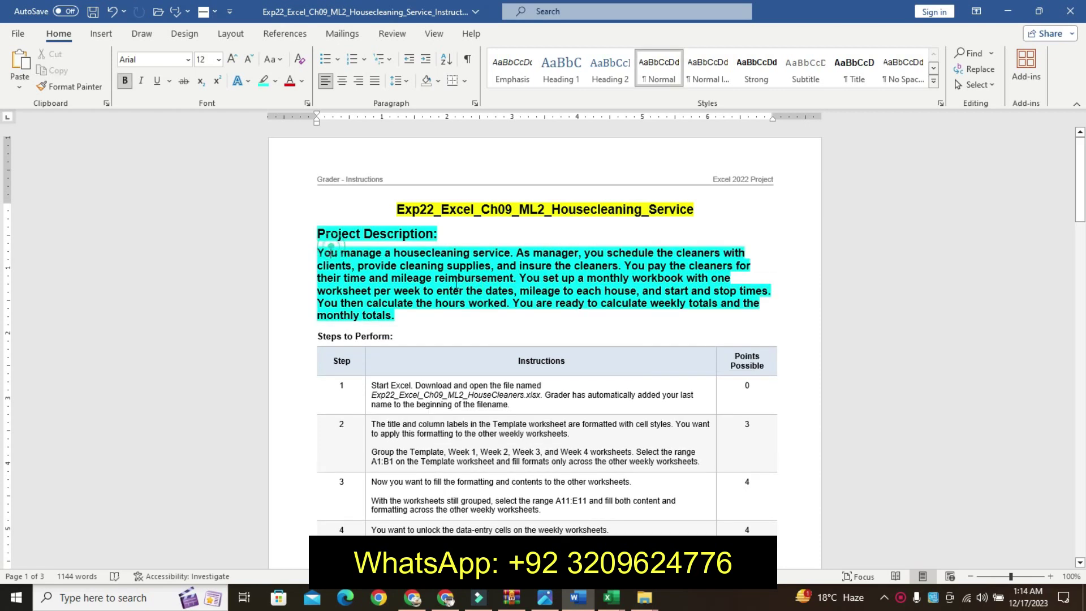
triple_click(456, 281)
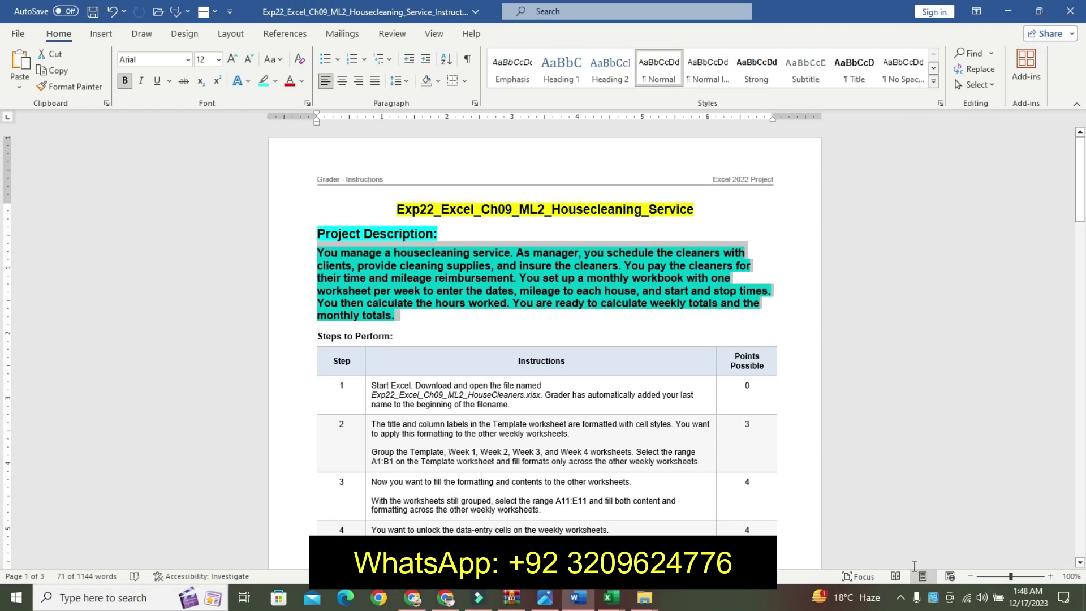
click(611, 598)
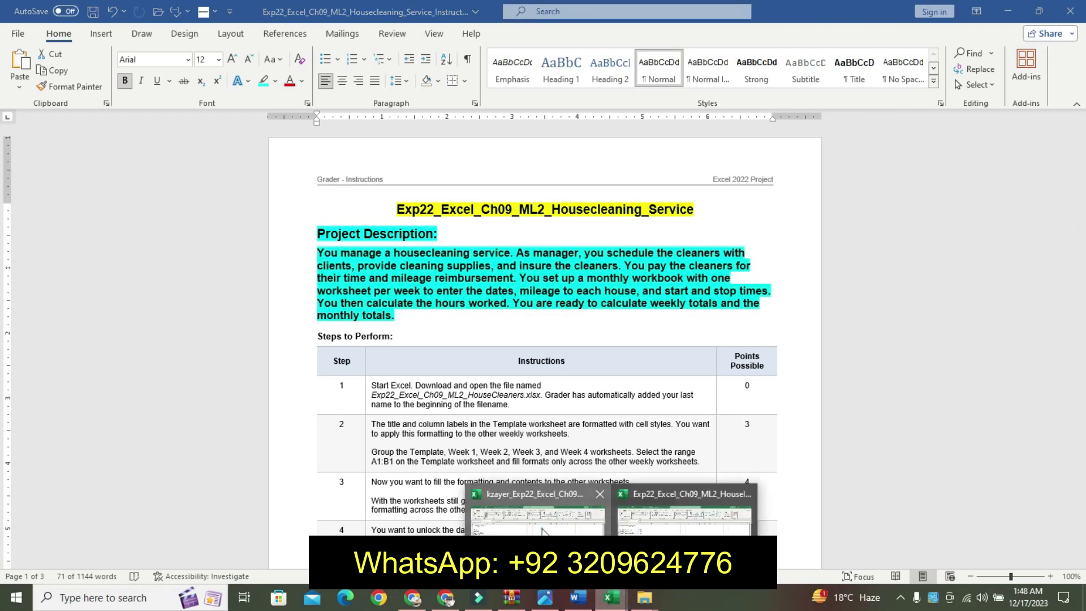
In the HouseCleaners workbook, view the Week 1–4 sheets, then return to Template.
click(544, 526)
click(146, 559)
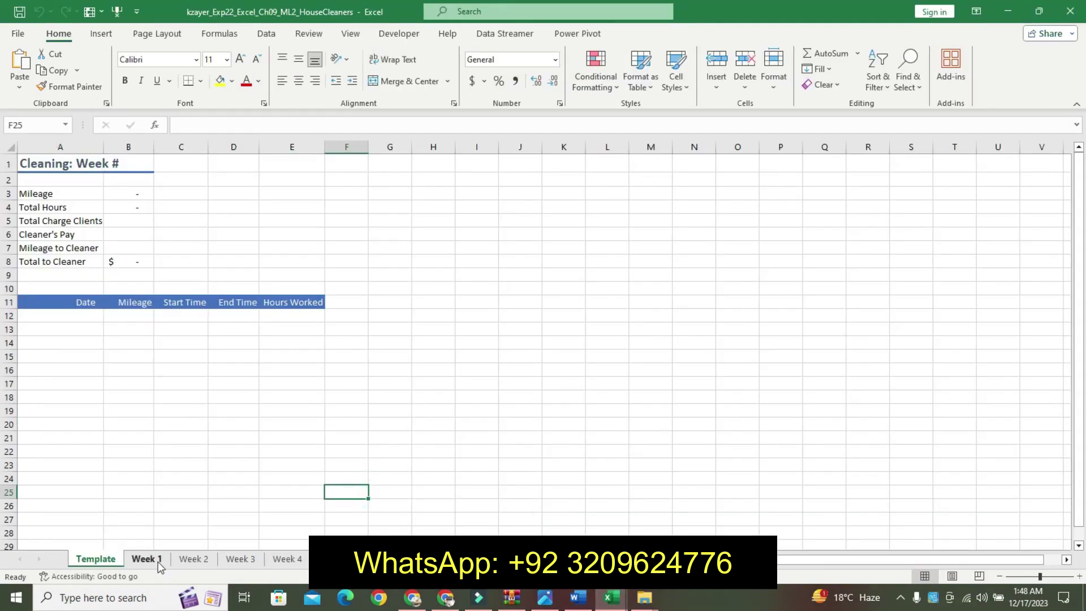
click(194, 559)
click(240, 559)
click(288, 559)
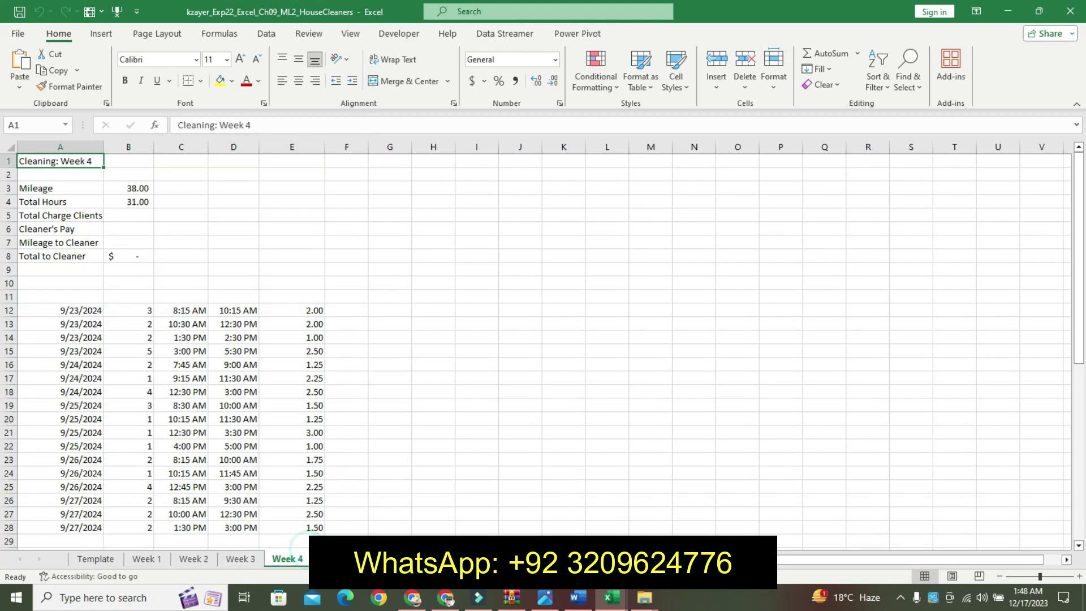
right_click(338, 559)
click(97, 557)
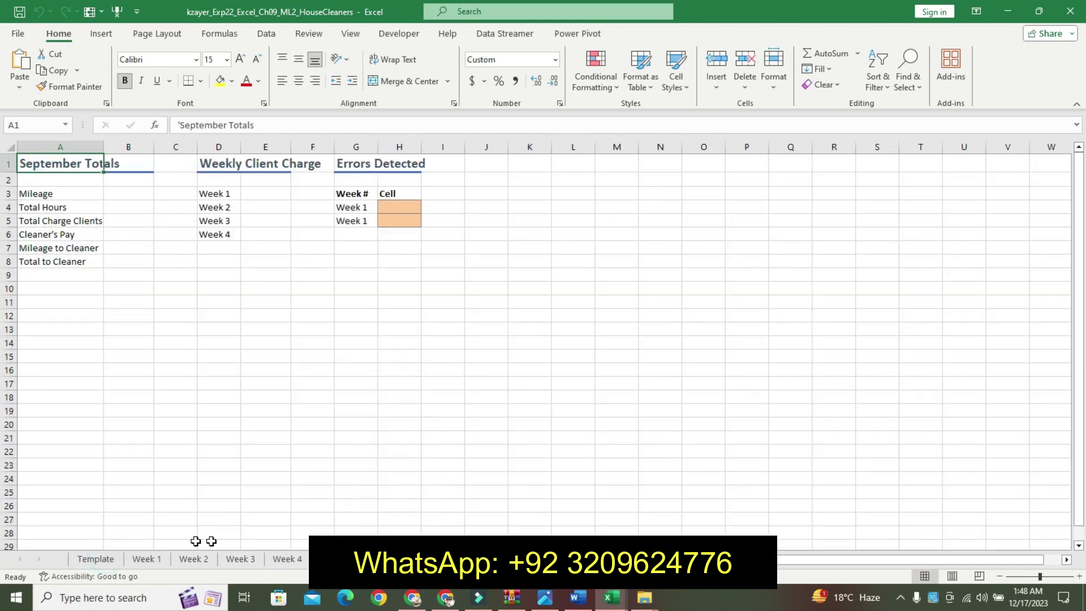
click(96, 559)
Undo the title and description formatting and highlight the Step 1 text in cyan.
click(577, 598)
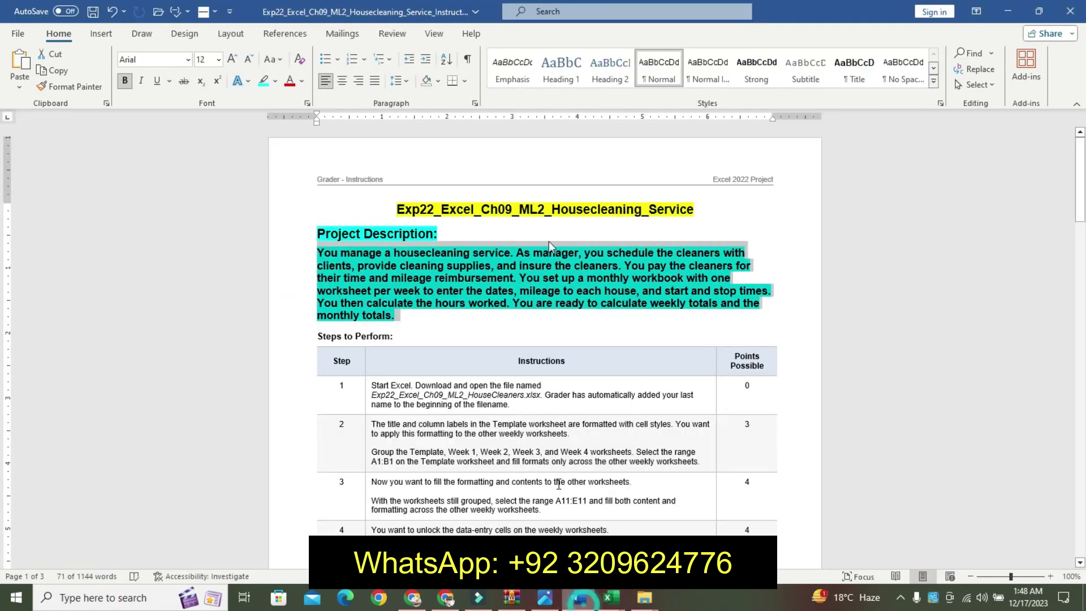
key(ctrl+z)
key(ctrl+z)
key(ctrl+z)
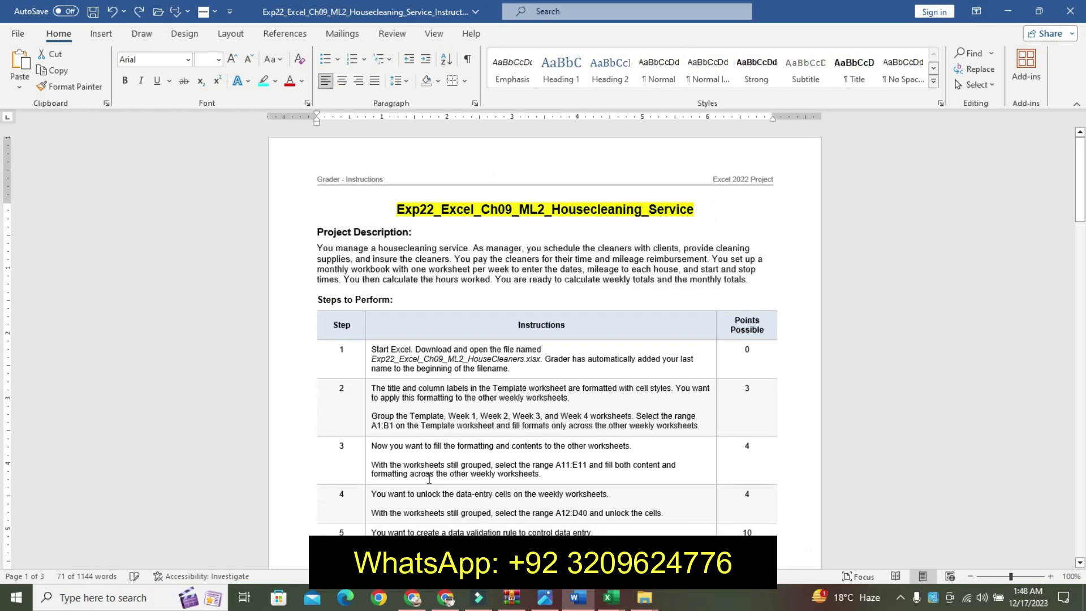
key(ctrl+z)
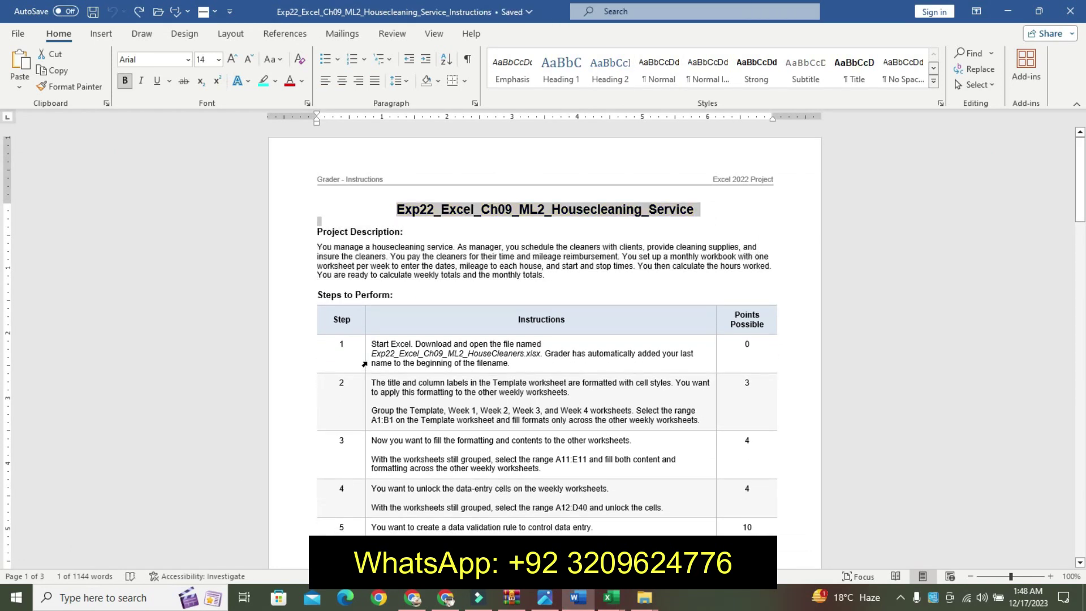
click(365, 364)
click(421, 337)
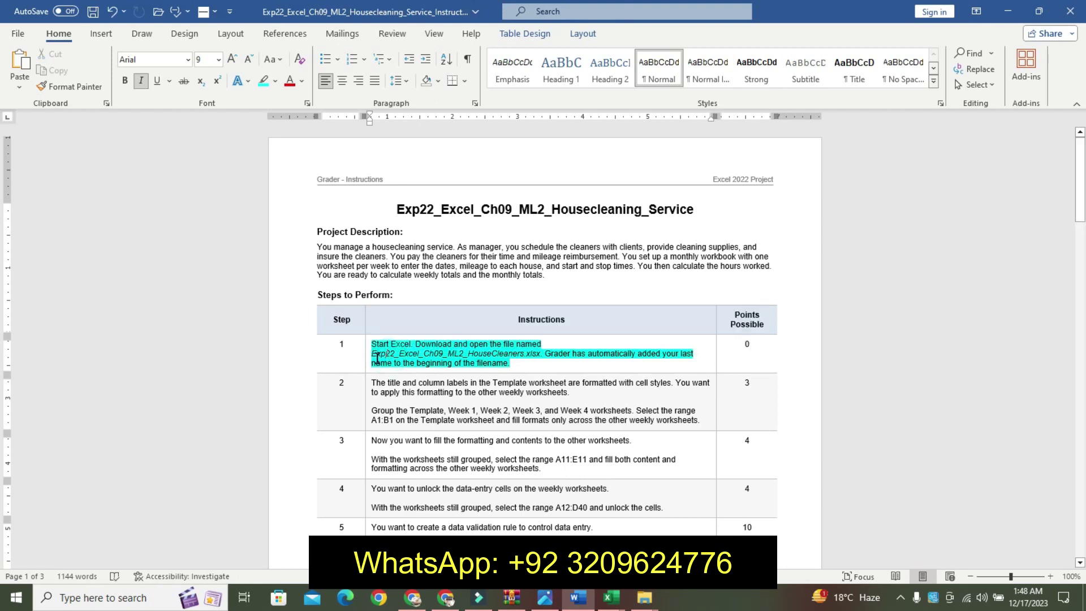
Grow Step 1's file name to 14 pt, bold, with yellow highlight.
drag(372, 354, 540, 354)
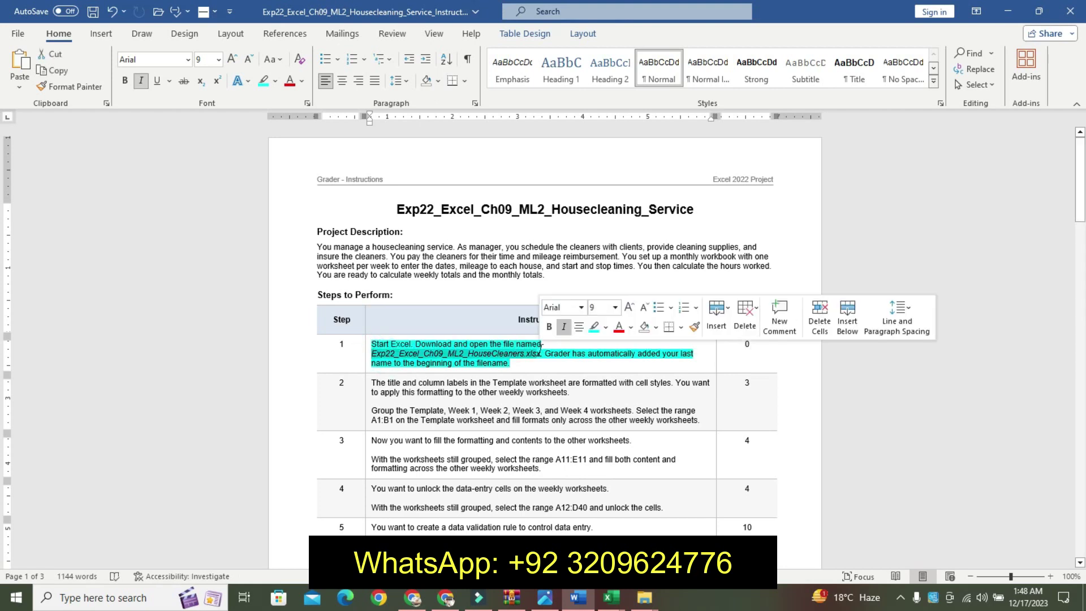
click(367, 375)
drag(376, 347, 563, 358)
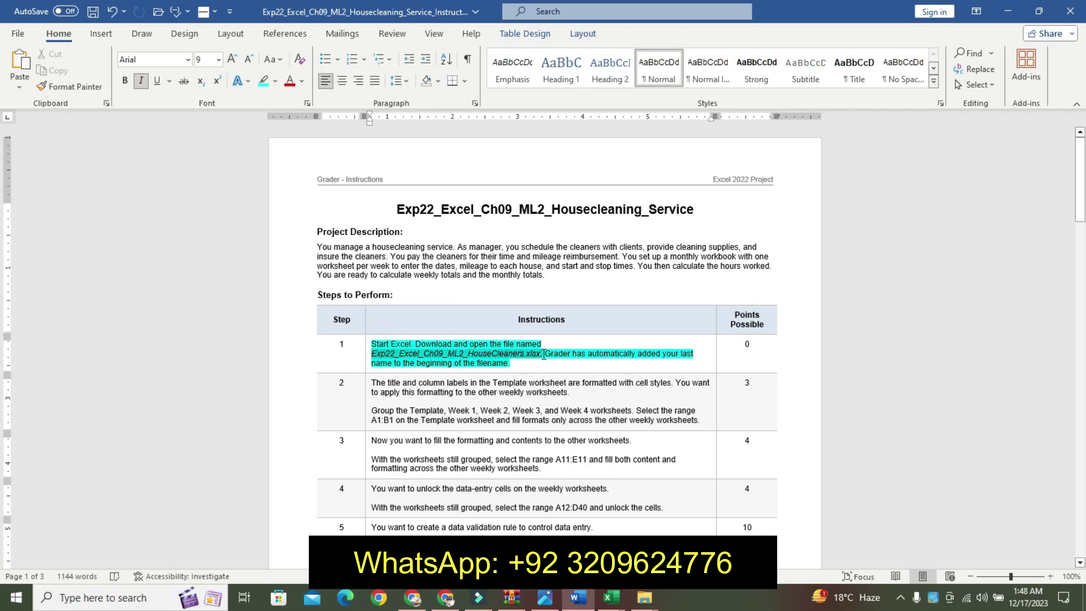
click(631, 310)
click(630, 310)
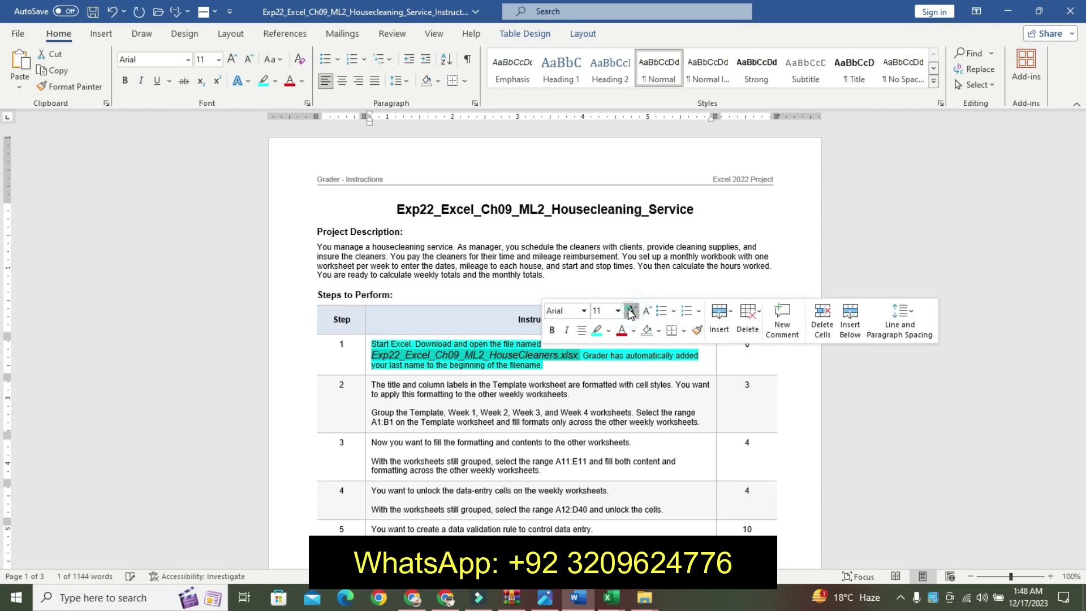
click(631, 311)
click(631, 311)
click(552, 330)
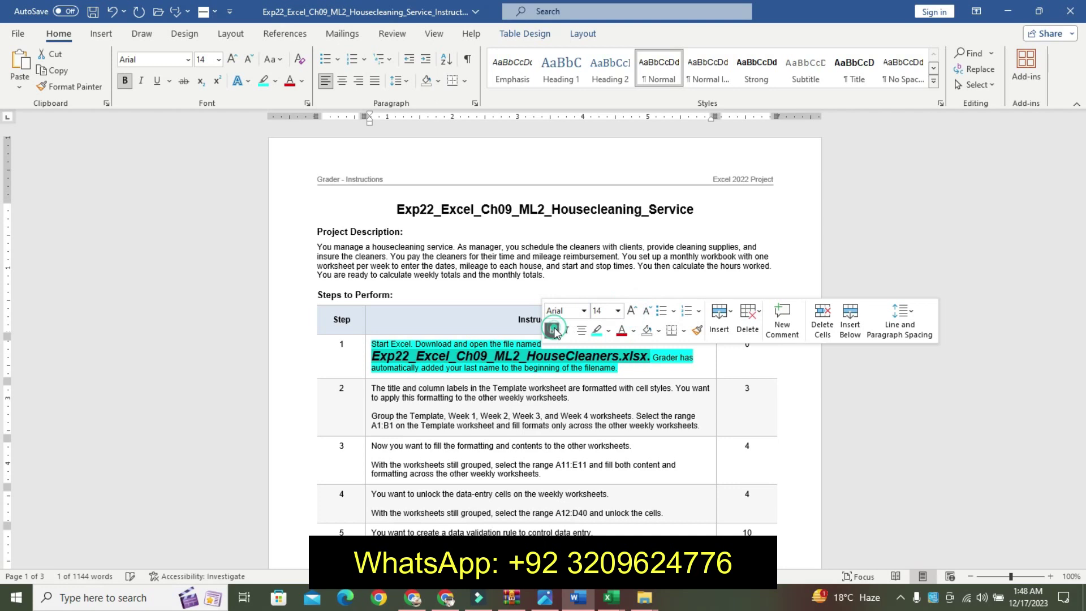
click(609, 331)
click(600, 351)
click(497, 373)
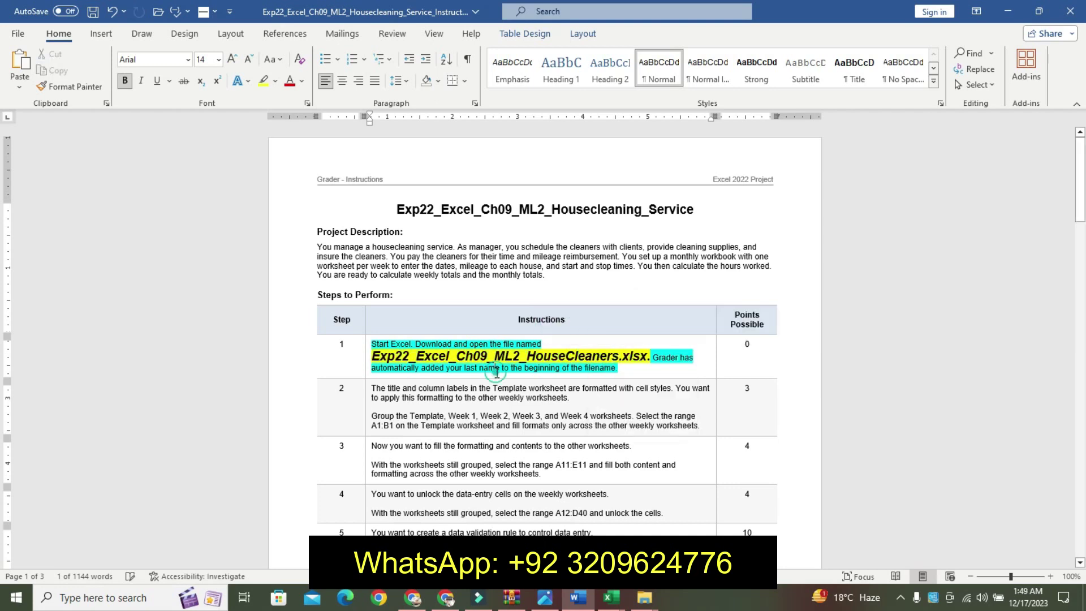
Switch over to the HouseCleaners workbook in Excel.
drag(1080, 194, 1085, 228)
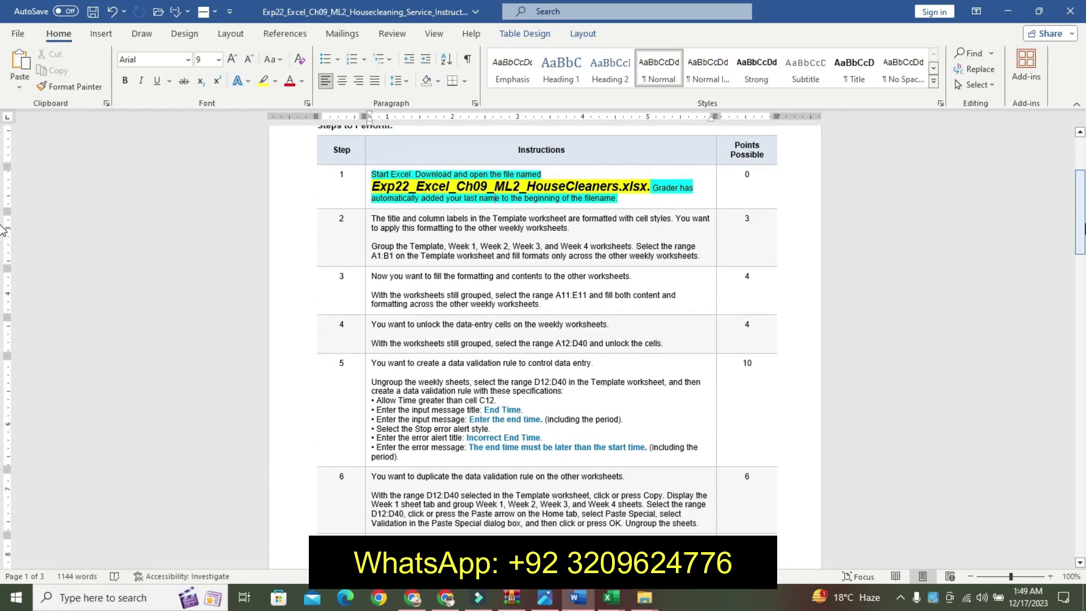
click(611, 598)
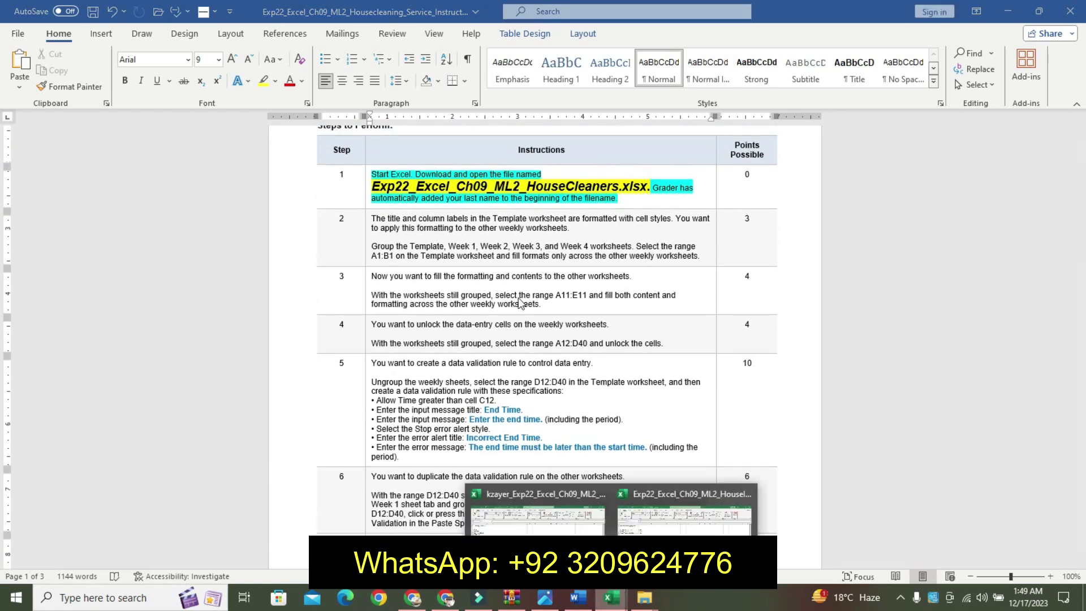
click(524, 518)
Bring HouseCleaners forward, then undo the Step 1 file name formatting in Word.
click(337, 426)
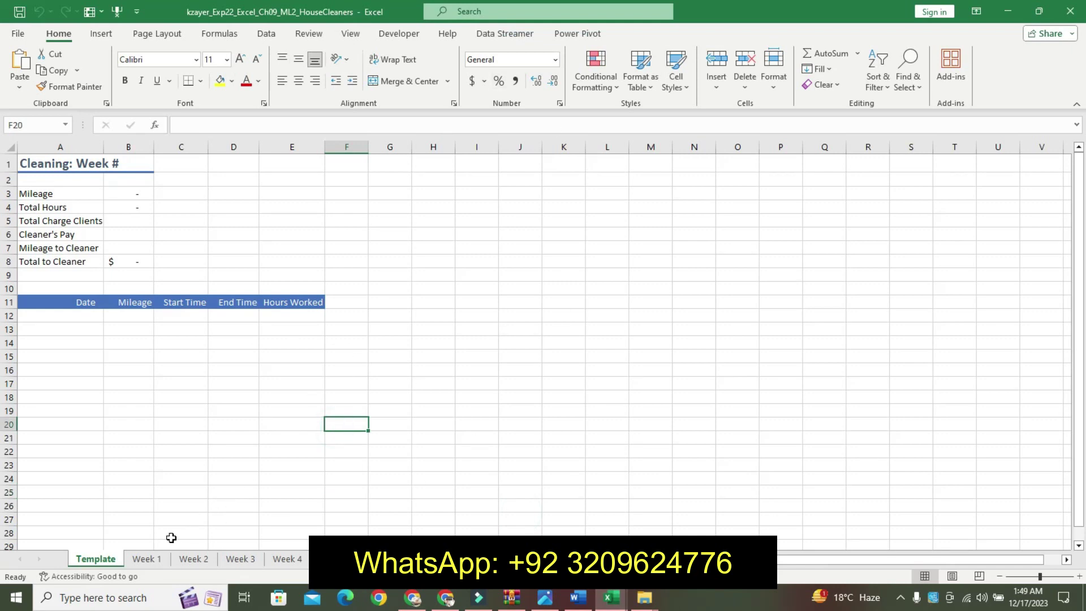
click(578, 598)
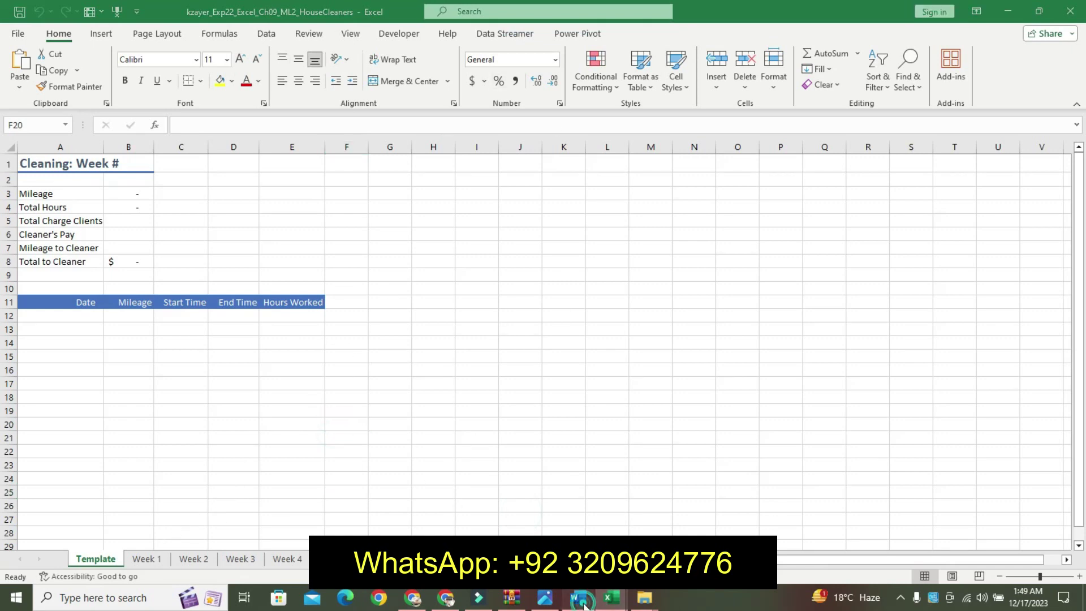
key(ctrl+z)
key(ctrl+z)
key(ctrl+z)
key(ctrl+z)
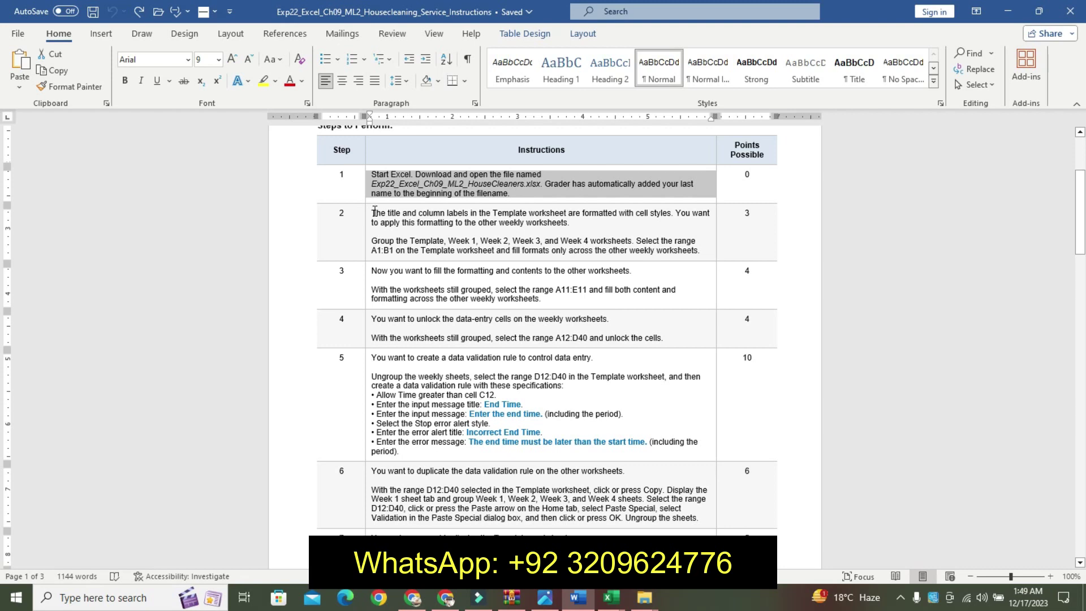
Highlight Step 2's first sentence yellow and grow its grouping paragraph to 12 pt.
drag(374, 212, 570, 222)
click(631, 203)
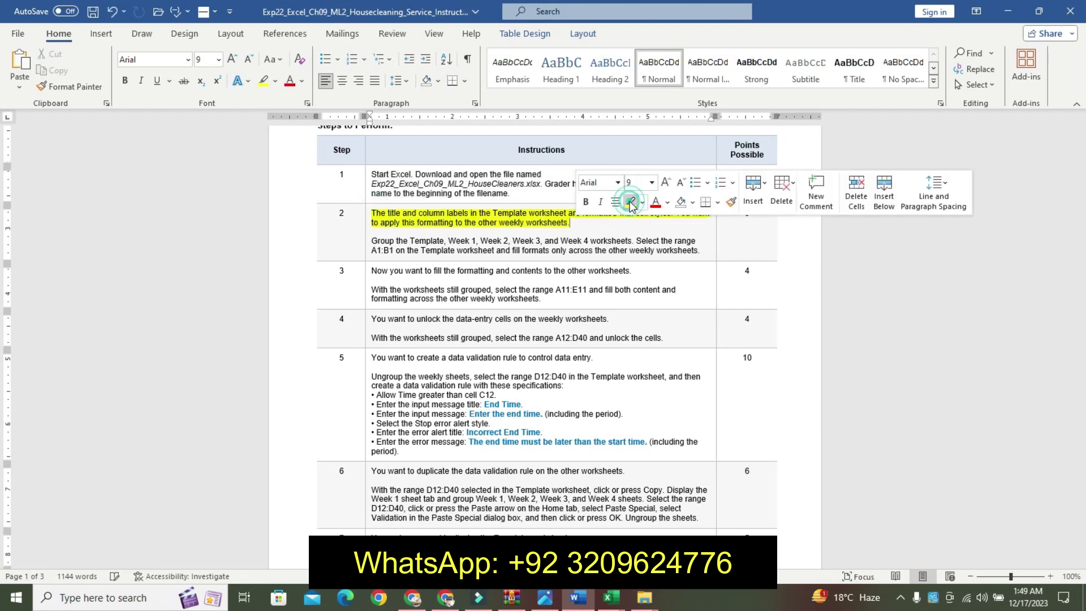
drag(371, 240, 759, 237)
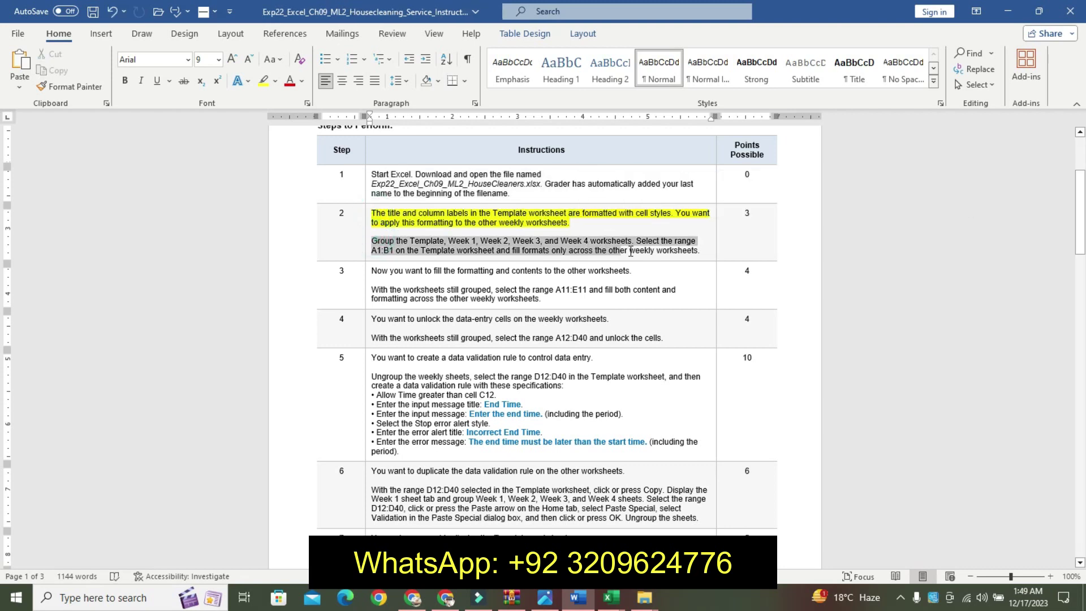
click(776, 206)
click(777, 206)
click(777, 206)
Make Step 2's Group the Template paragraph bold with turquoise highlight.
click(700, 226)
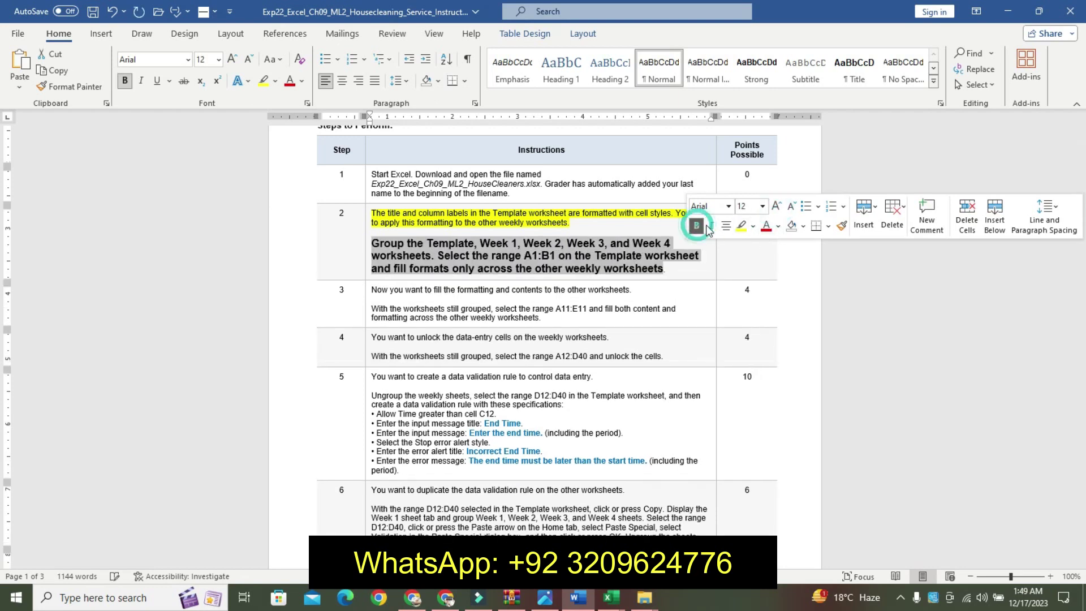
click(754, 227)
click(786, 238)
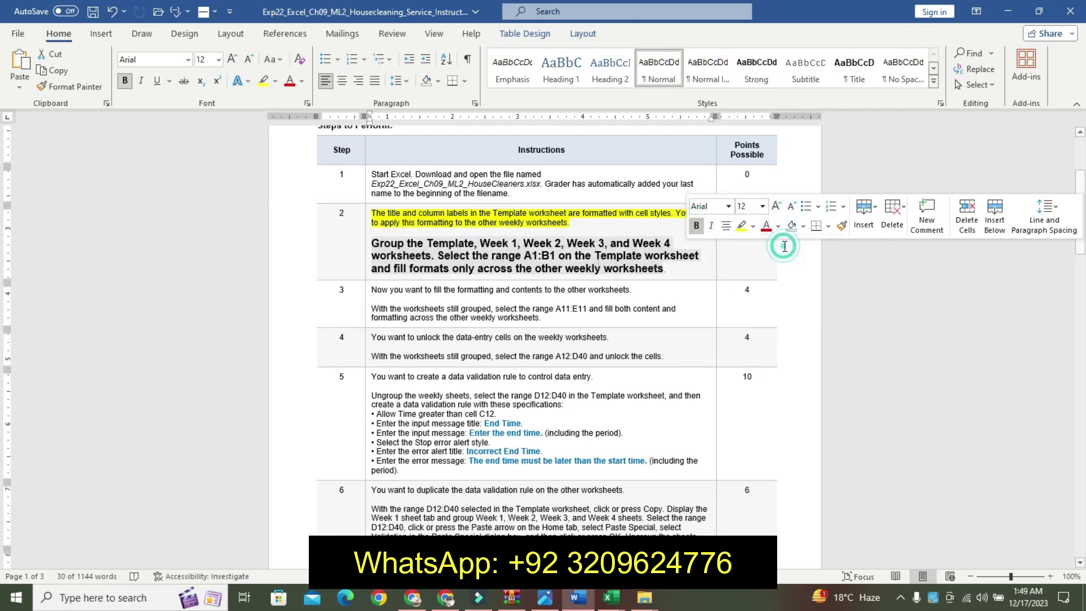
click(532, 269)
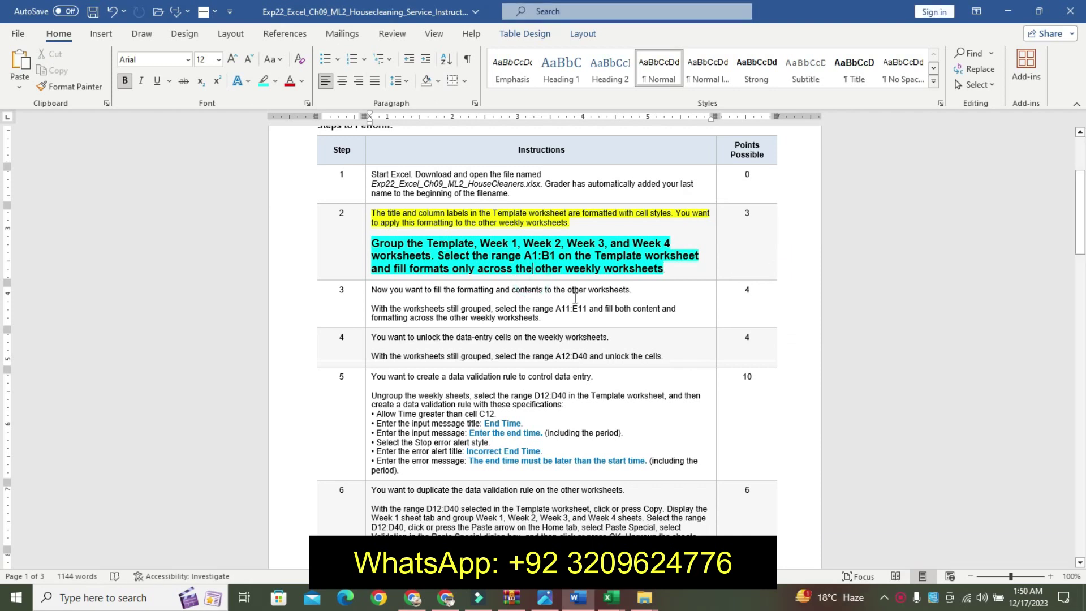
drag(506, 243, 436, 256)
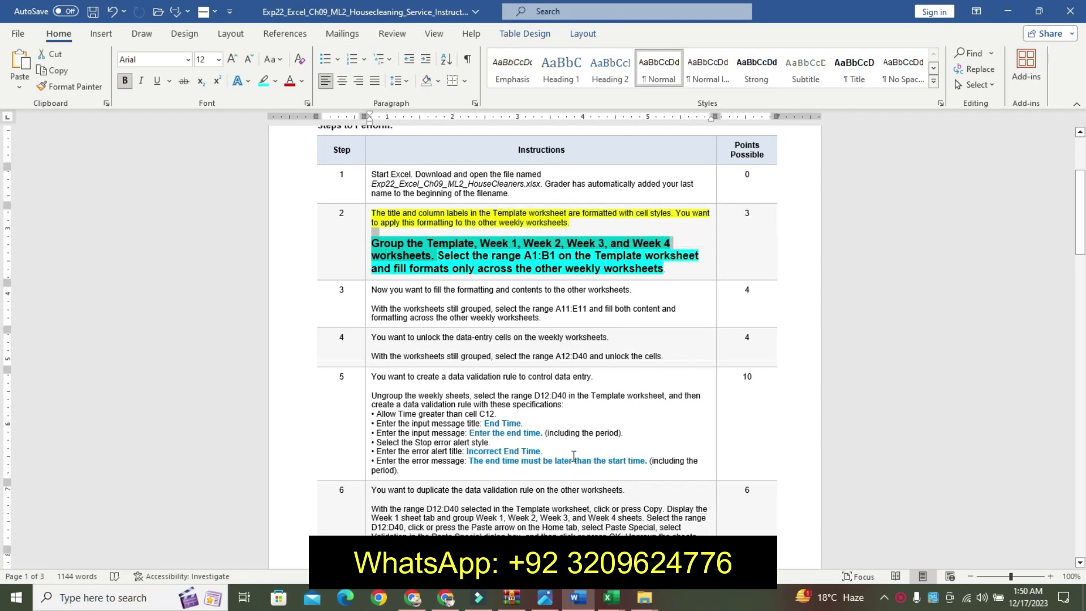
click(612, 600)
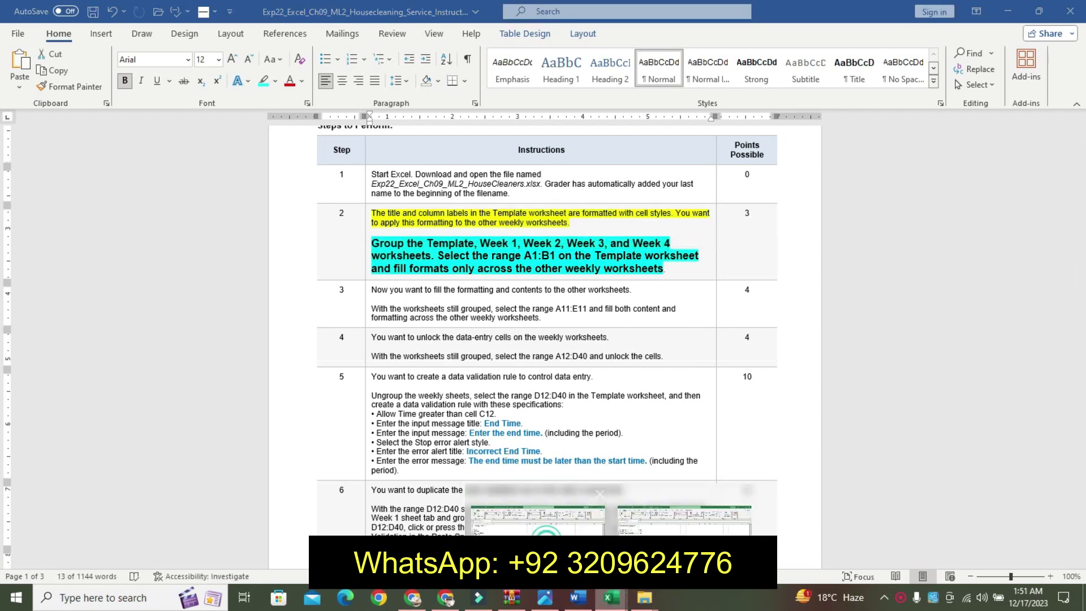
Group the Week 1 through Week 4 sheets with Template, then return to Word.
click(537, 512)
ctrl+click(146, 559)
ctrl+click(193, 559)
ctrl+click(240, 559)
ctrl+click(278, 561)
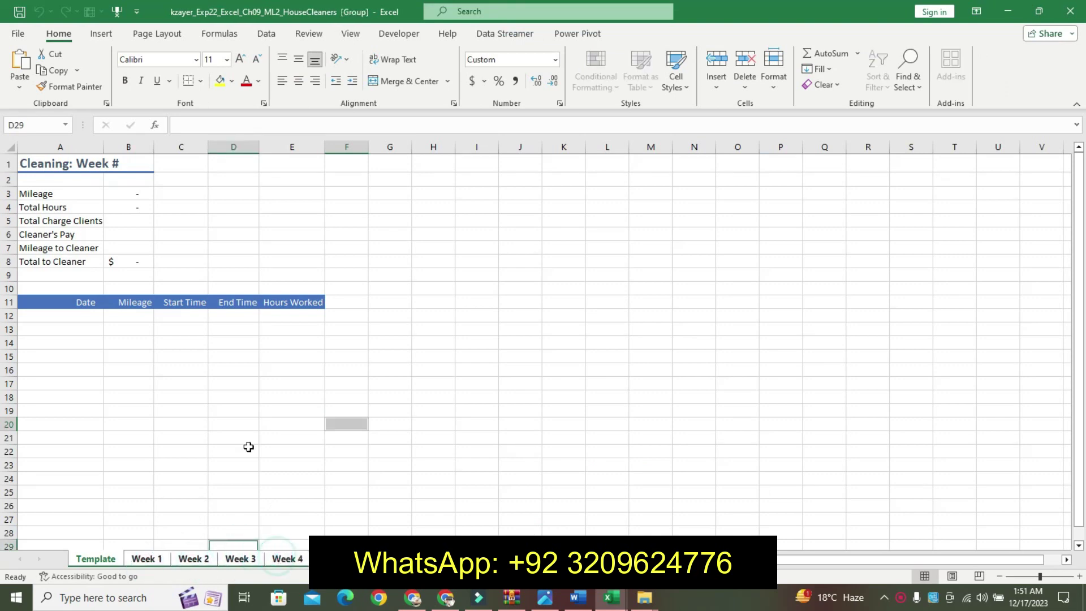
click(232, 437)
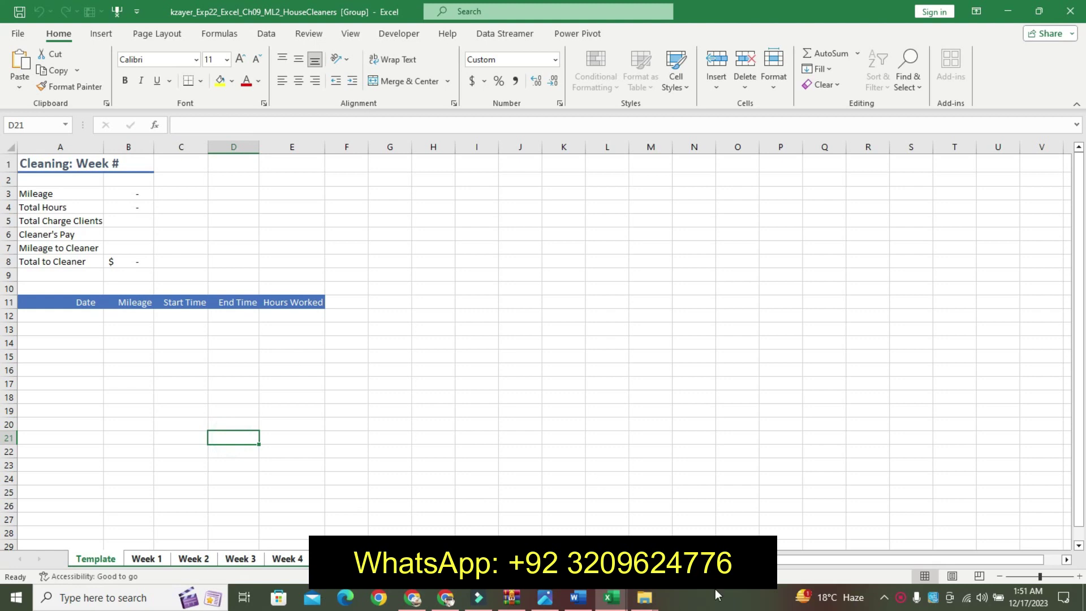
click(579, 597)
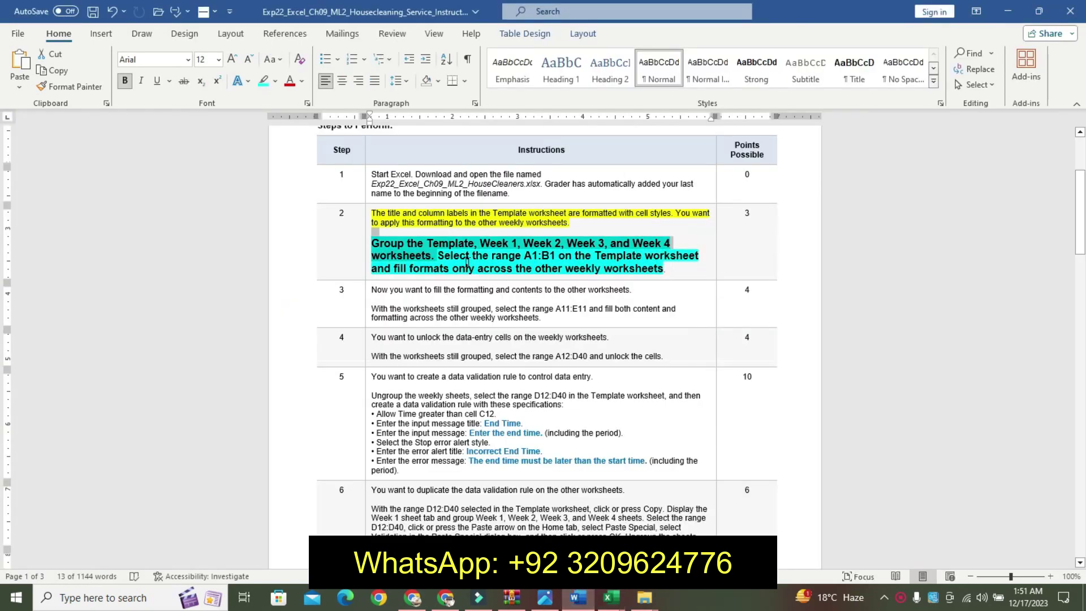
Select step 2's 'Select the range A1:B1 on the Template' text, then head back to Excel.
mouse_move(445, 254)
mouse_down()
mouse_move(645, 256)
mouse_move(559, 256)
mouse_move(639, 268)
mouse_up()
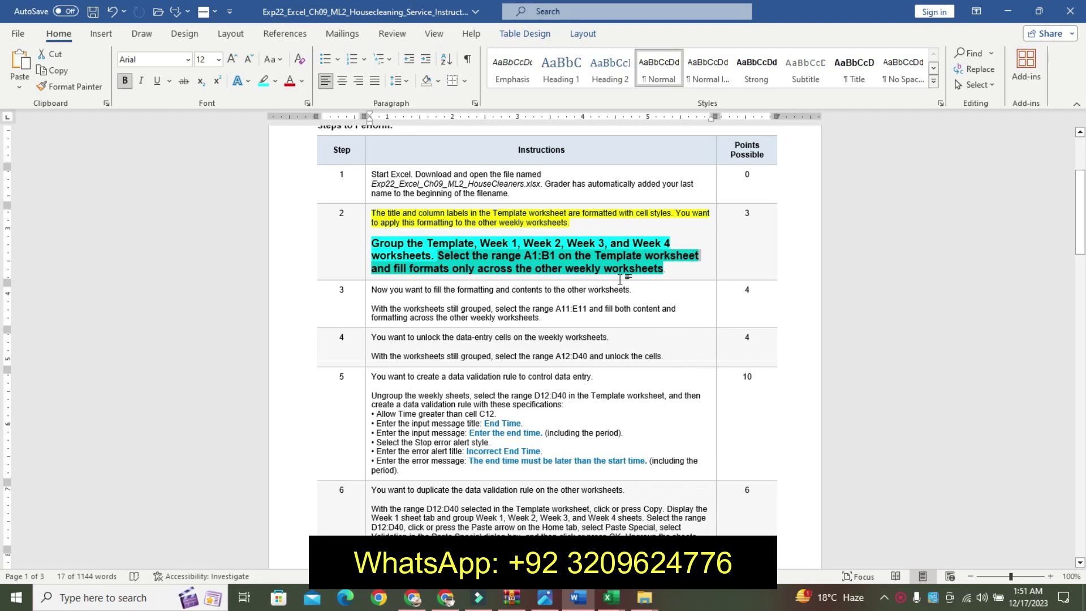
click(613, 605)
Fill only the formats of Template's A1:B1 across the grouped worksheets.
click(509, 512)
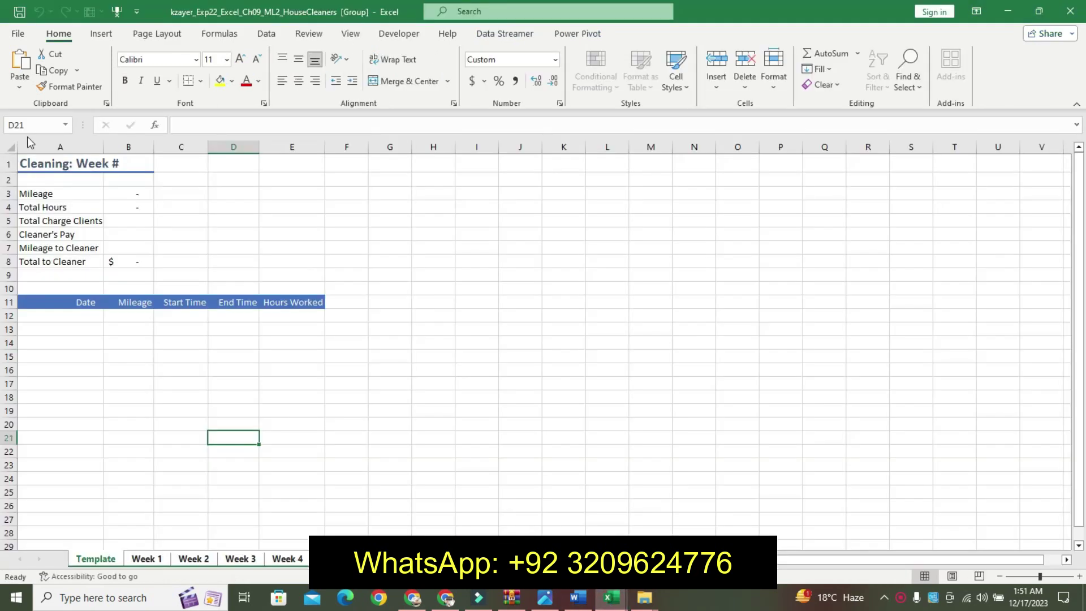
drag(51, 163, 149, 159)
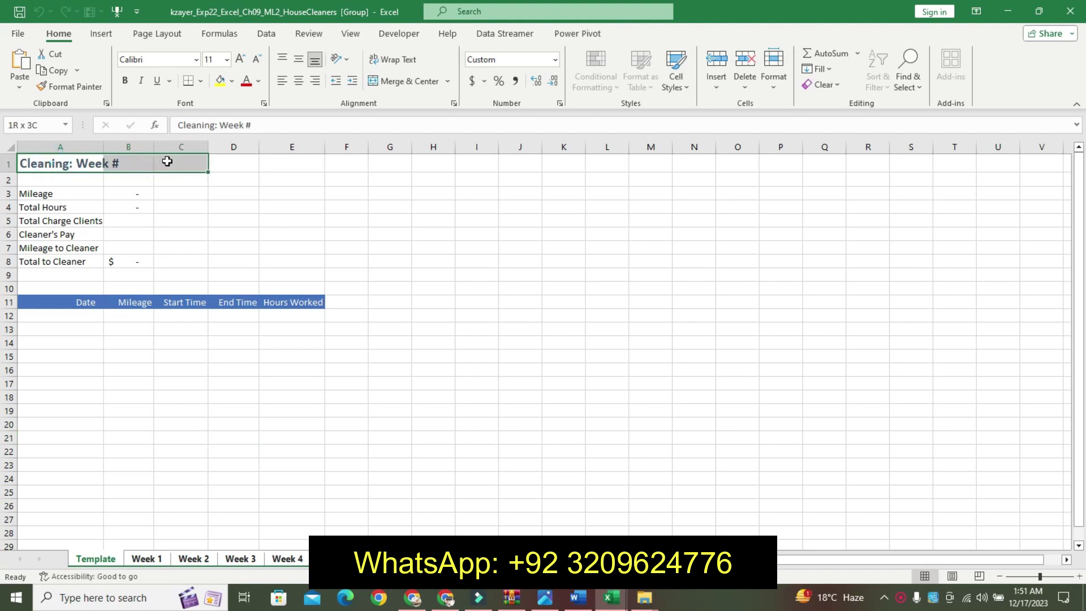
click(588, 598)
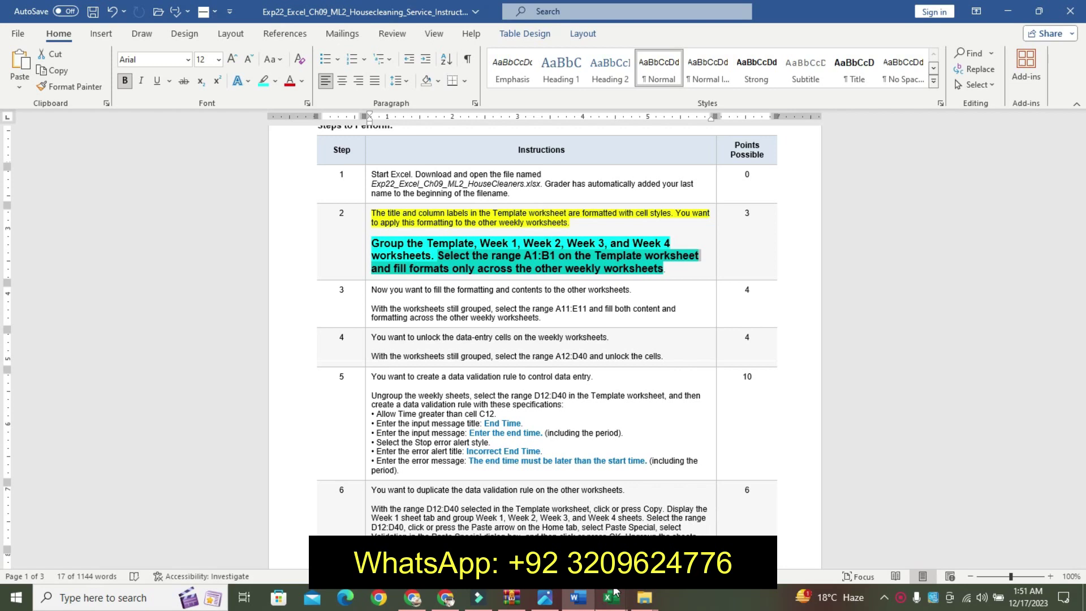
mouse_move(610, 597)
click(578, 512)
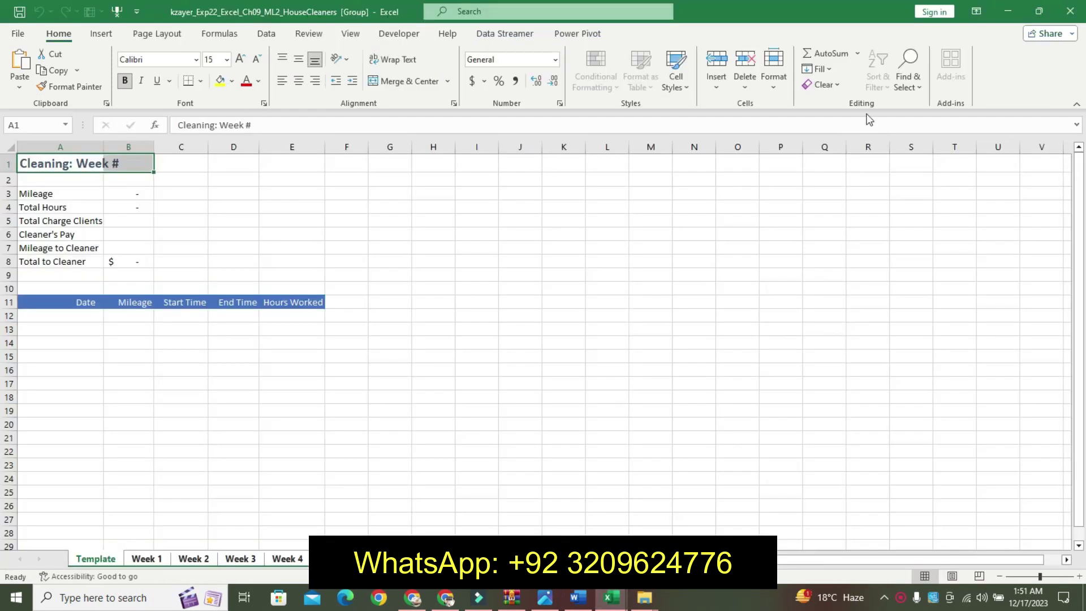
click(819, 69)
click(879, 165)
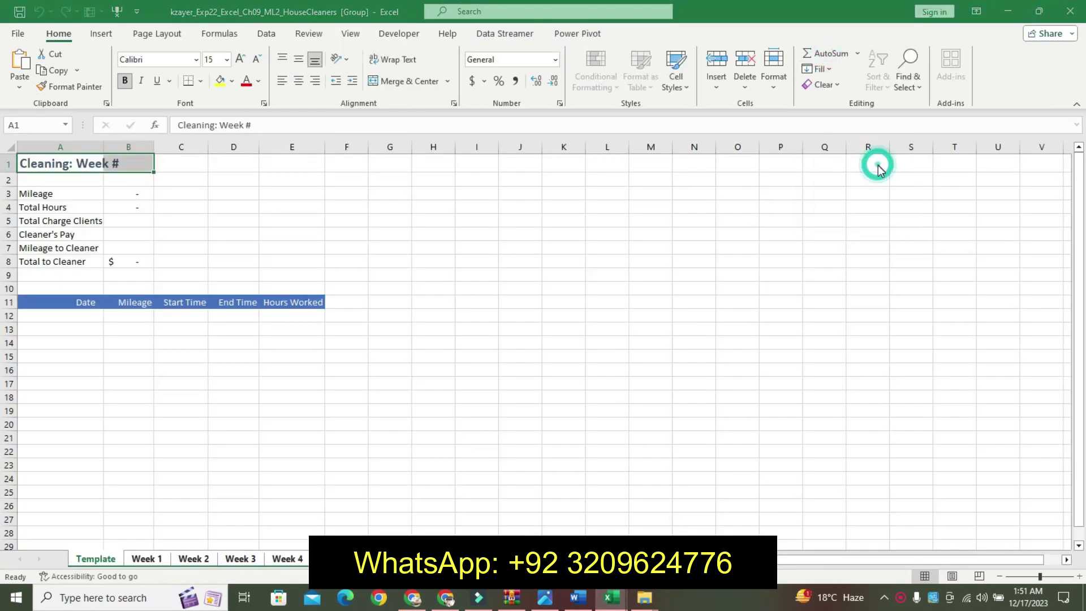
click(601, 339)
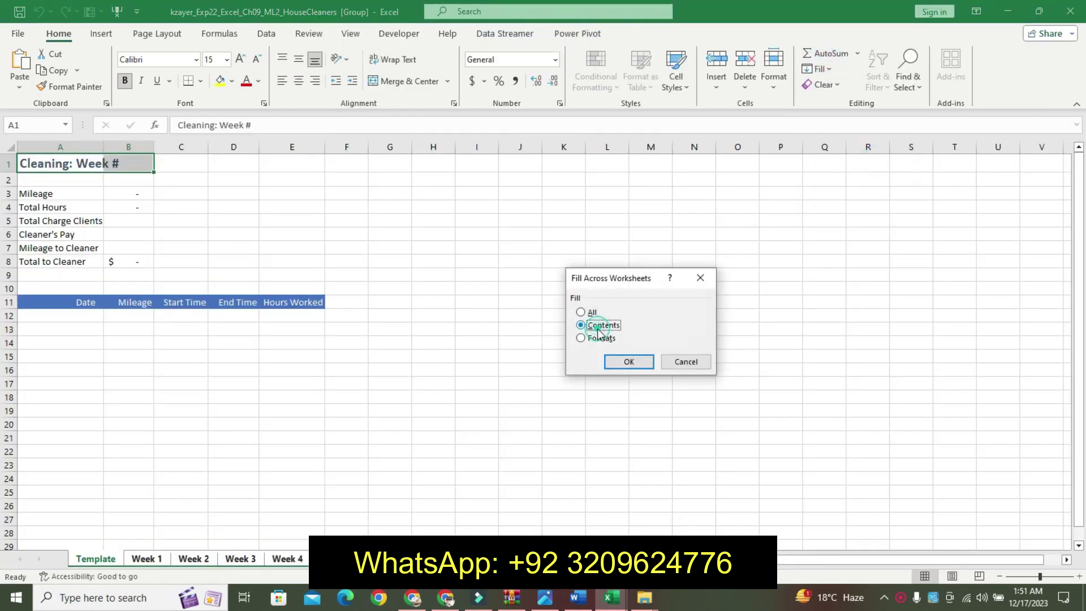
click(627, 361)
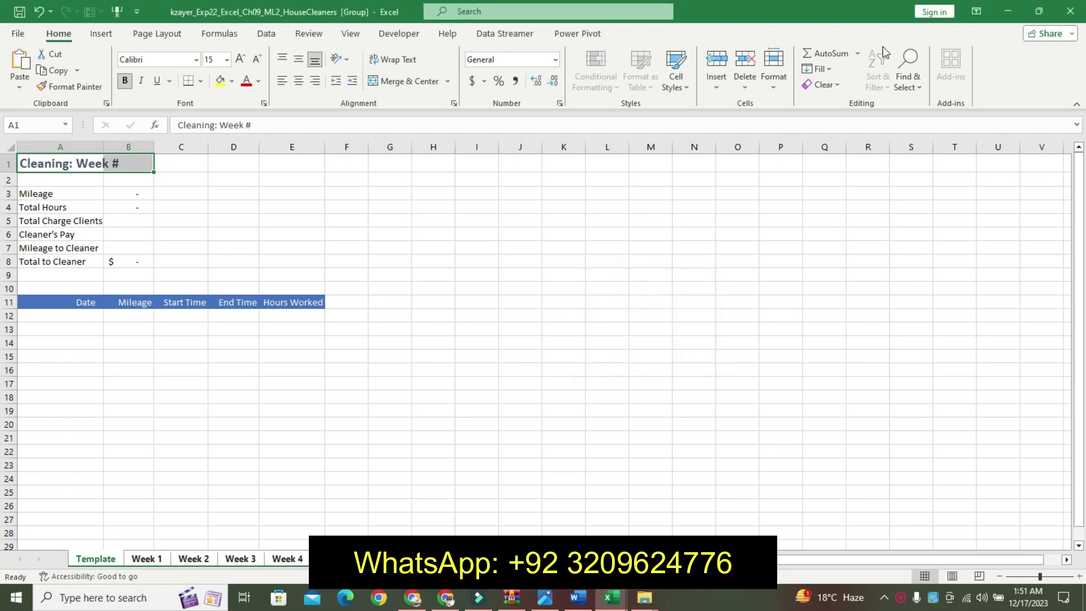
Reopen Fill Across Worksheets to check it, close it, and return to Word.
click(818, 68)
click(838, 164)
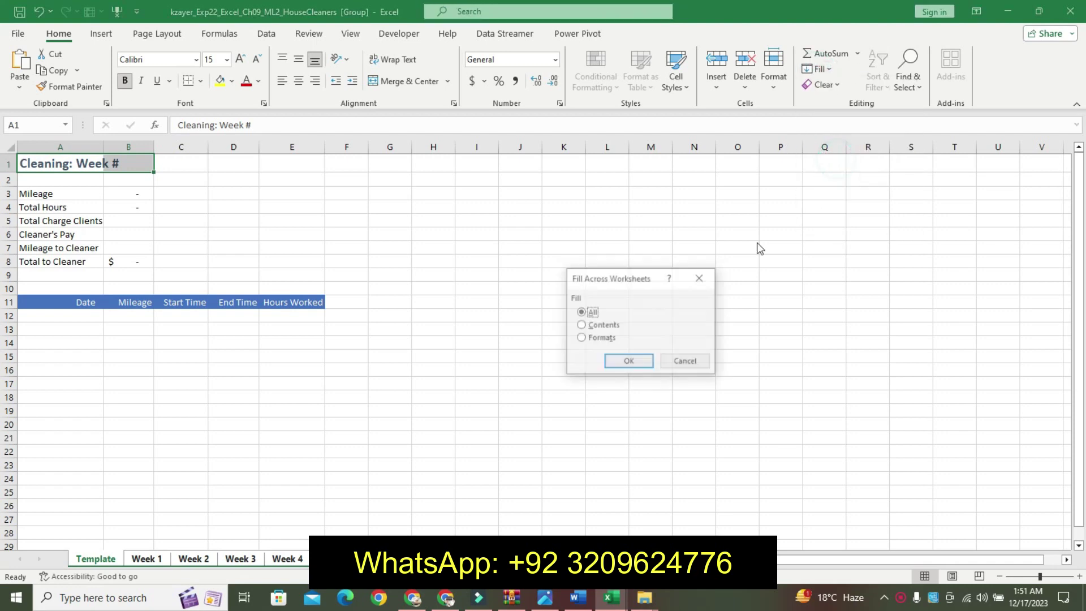
click(641, 364)
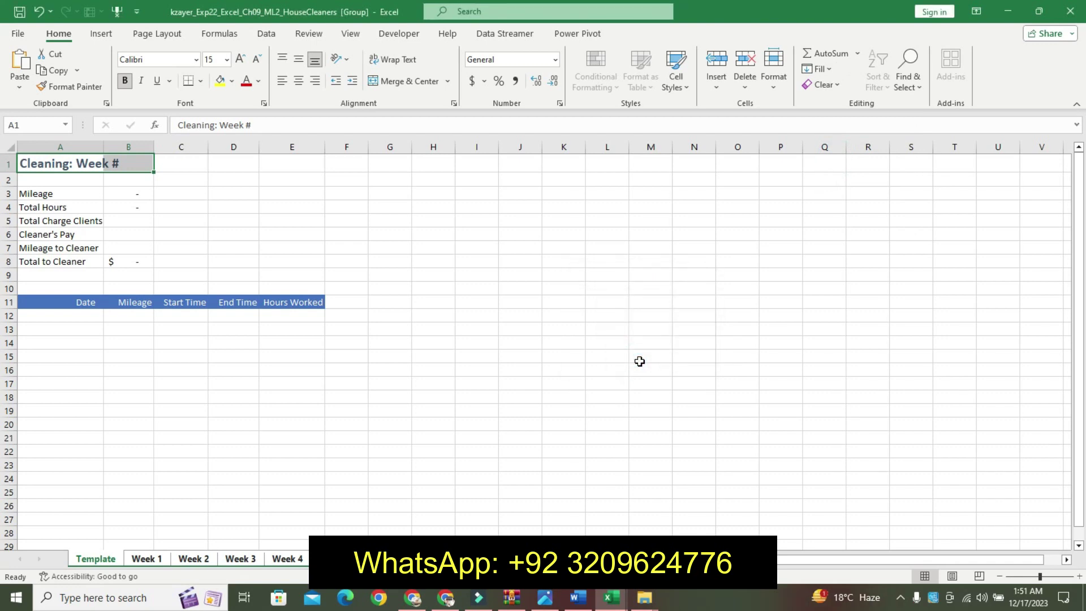
click(577, 597)
Undo step 2's emphasis and highlight step 3's first line in yellow.
key(ctrl+z)
key(ctrl+z)
key(ctrl+z)
key(ctrl+z)
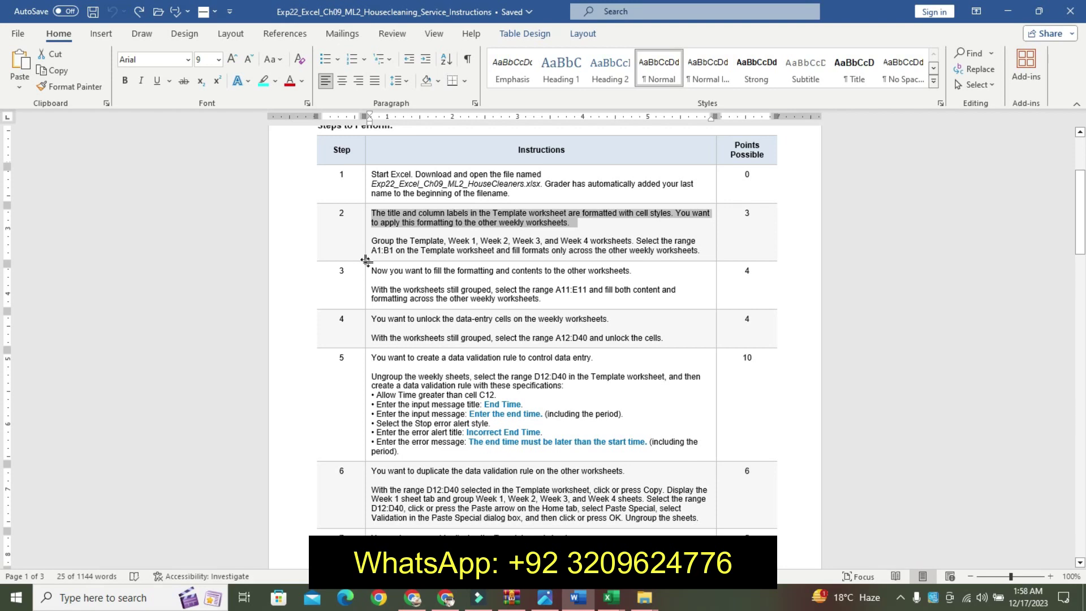
drag(373, 268, 376, 280)
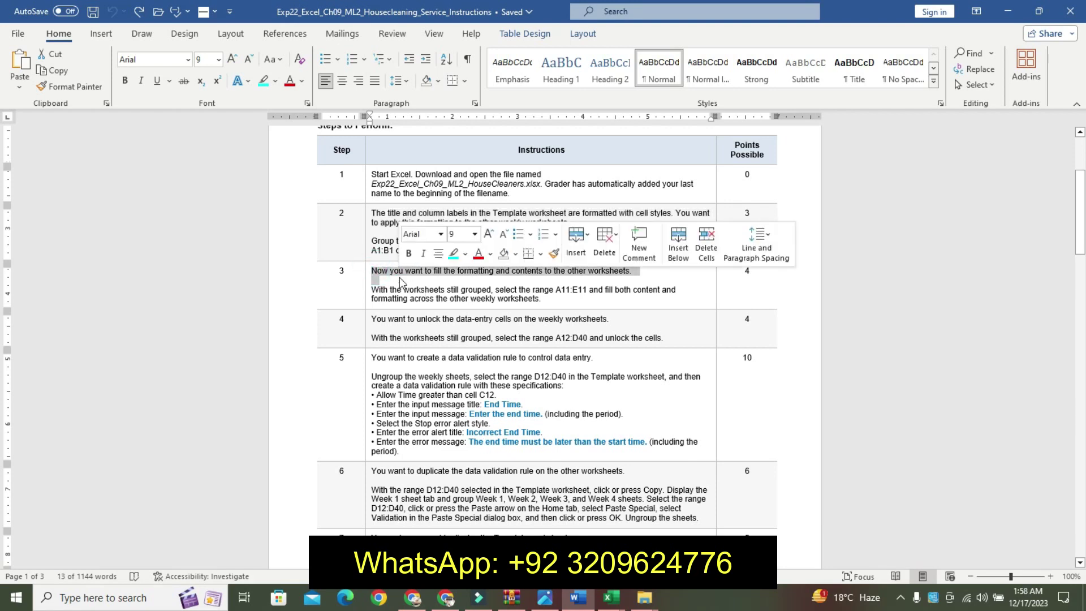
click(466, 254)
click(455, 270)
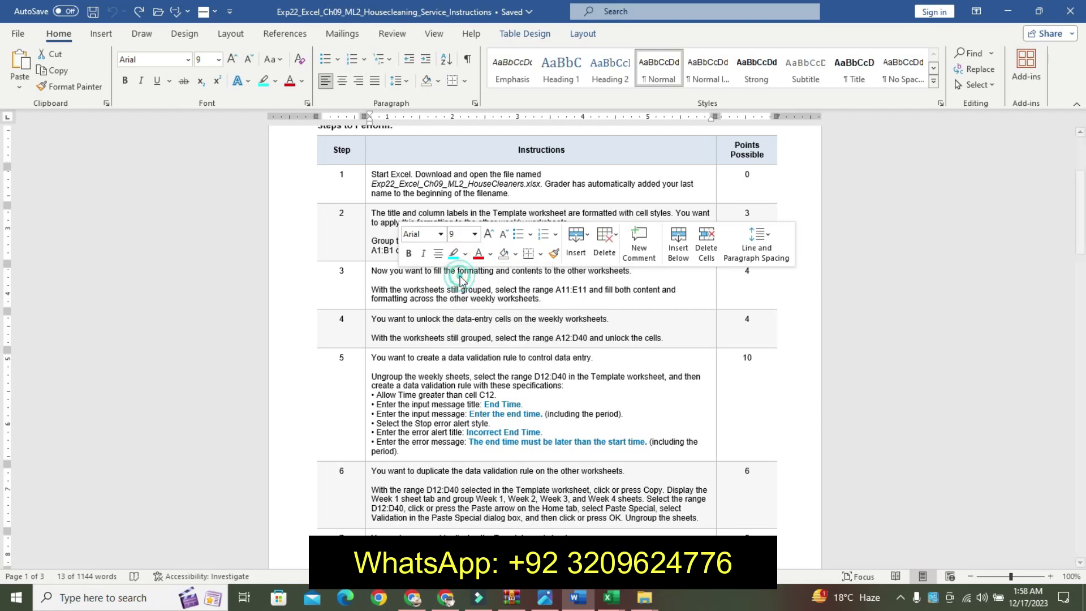
Set step 3's A11:E11 fill paragraph to 14 pt bold with turquoise highlight.
drag(372, 289, 542, 299)
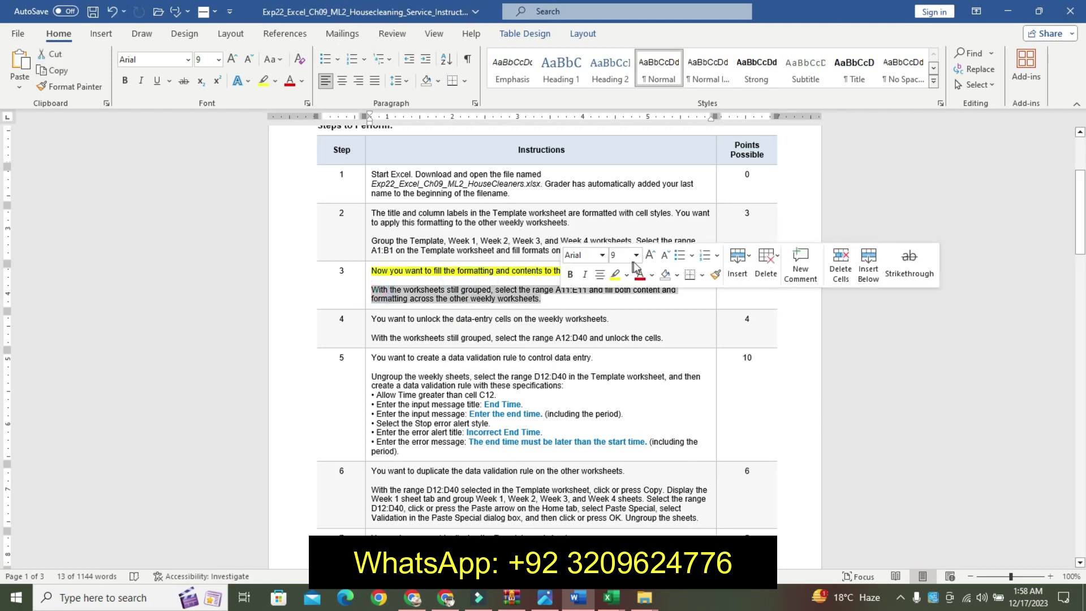
click(651, 257)
click(652, 257)
click(652, 258)
click(652, 257)
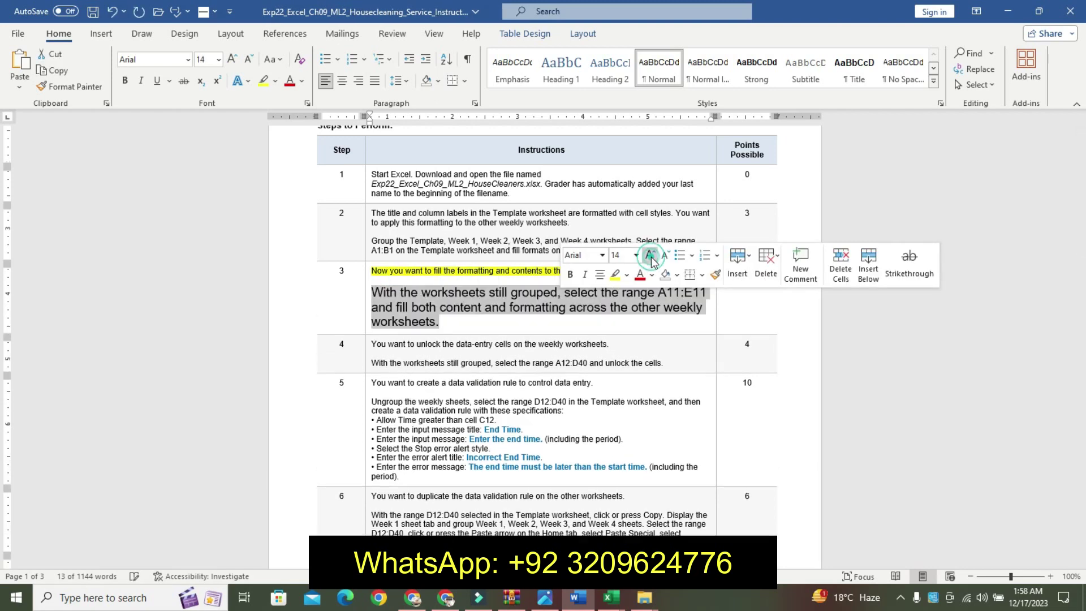
click(571, 275)
click(626, 275)
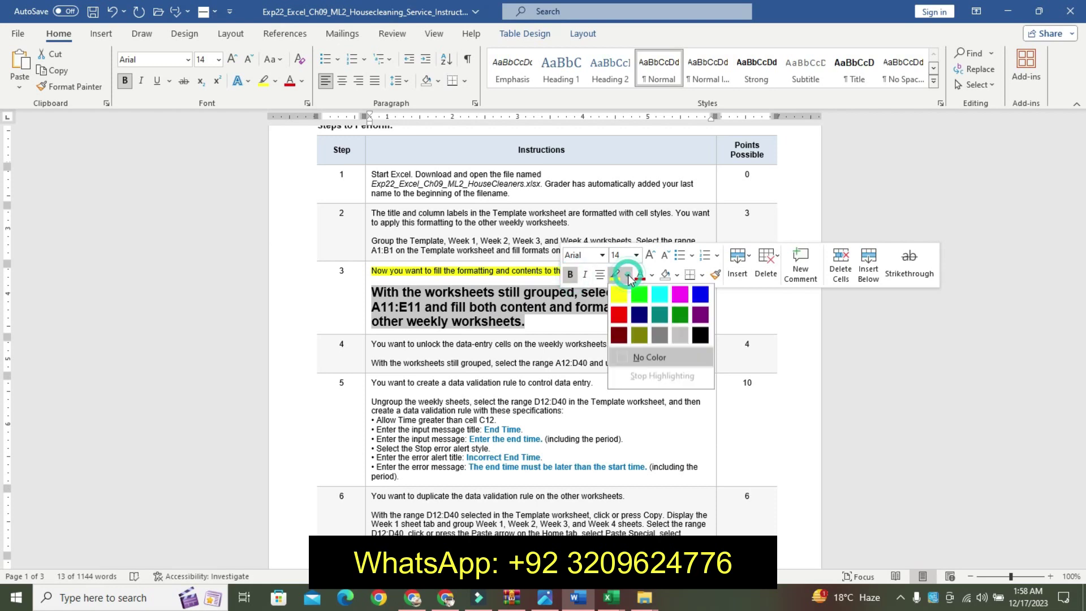
click(661, 295)
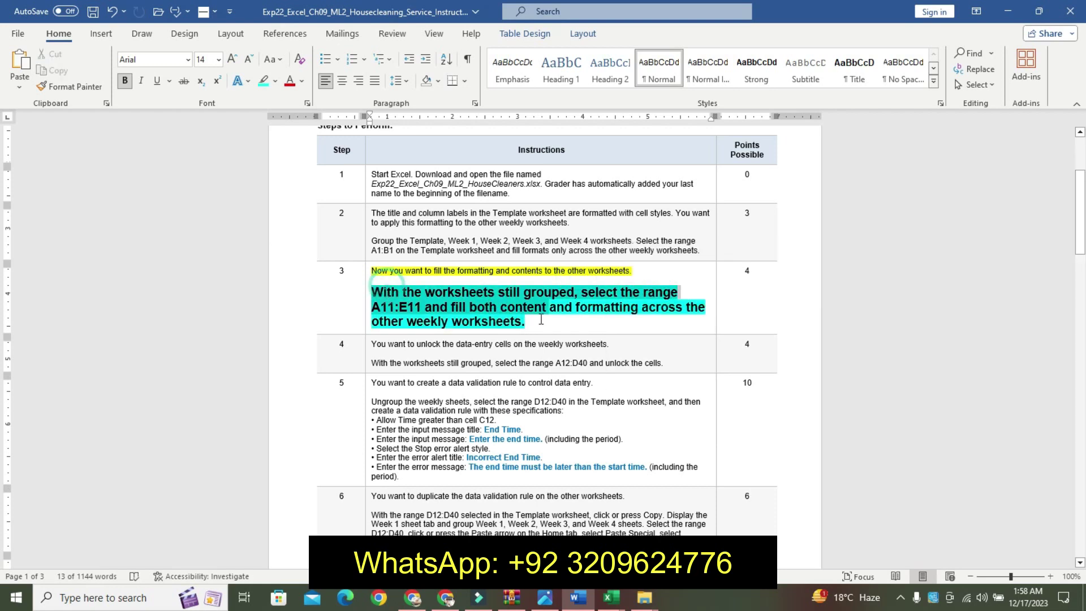
drag(1080, 185, 1080, 190)
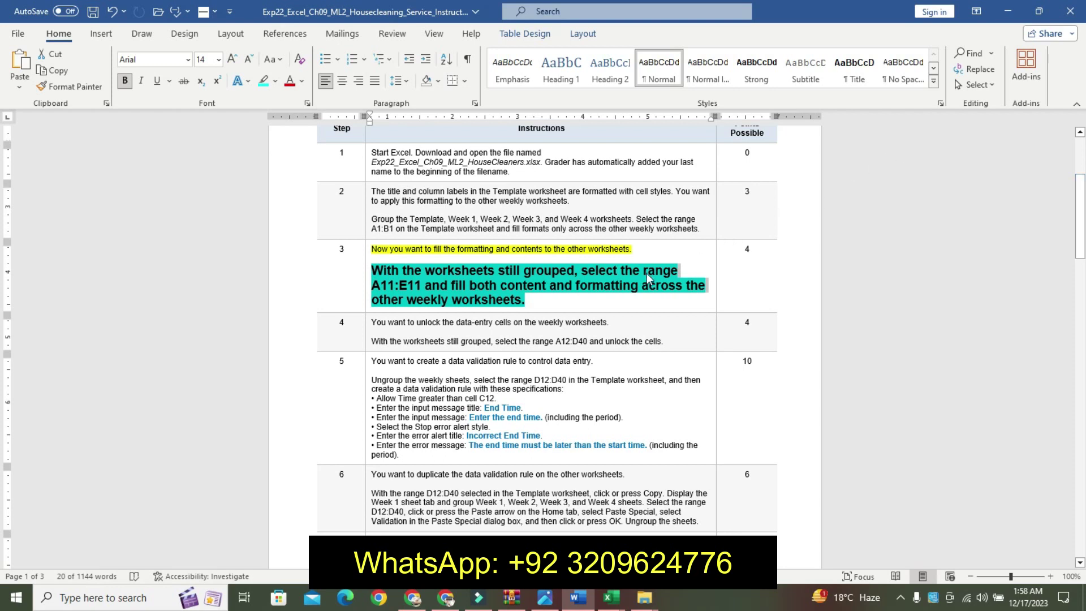
click(440, 286)
drag(378, 287, 425, 284)
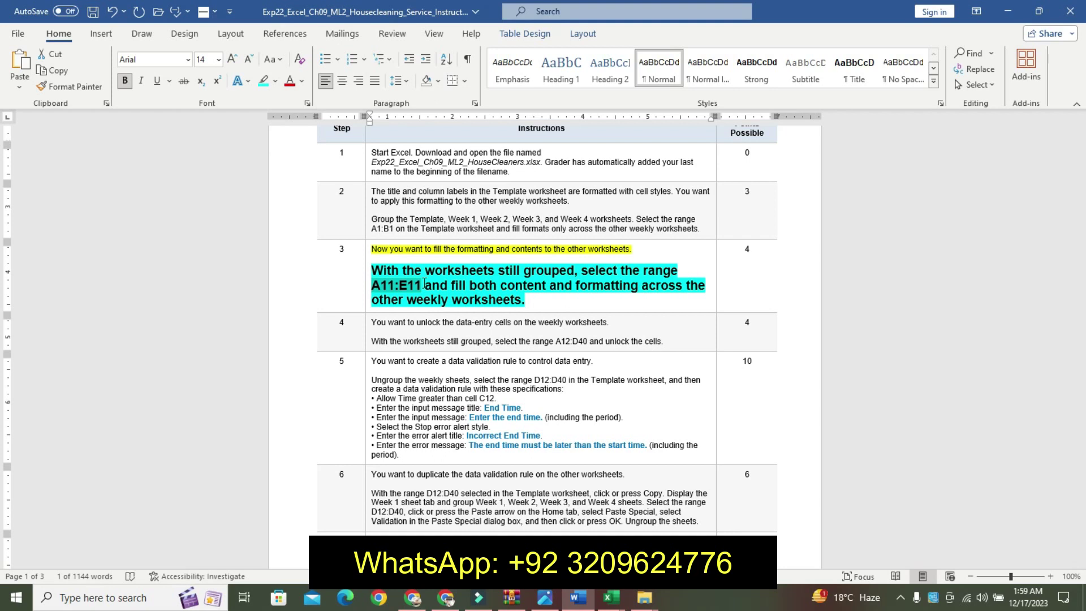
click(608, 600)
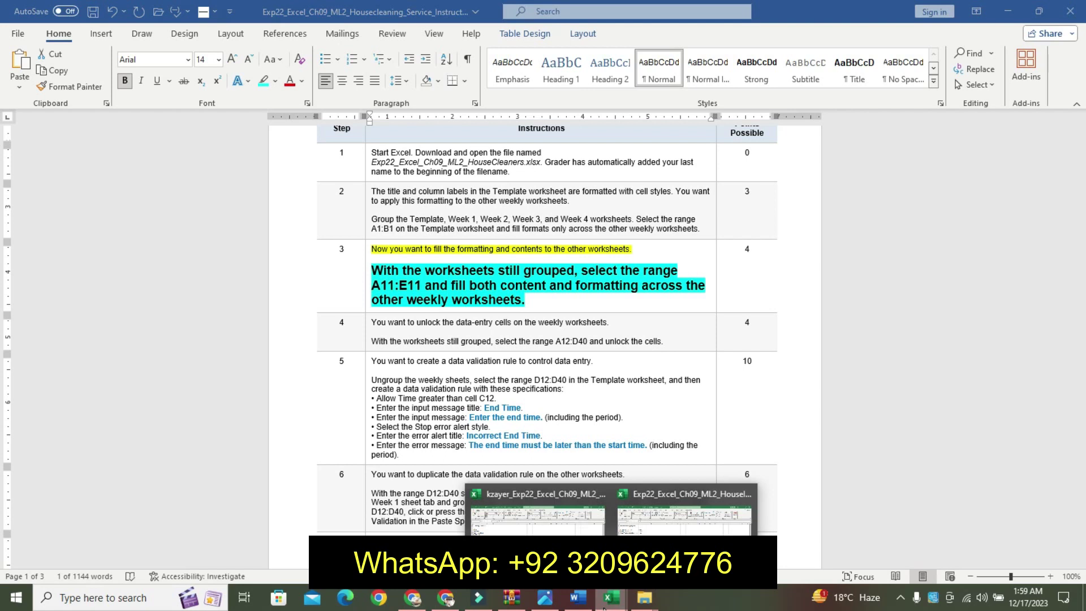
Select A11:E11 via the Name Box and fill it across the grouped worksheets.
click(537, 512)
click(45, 122)
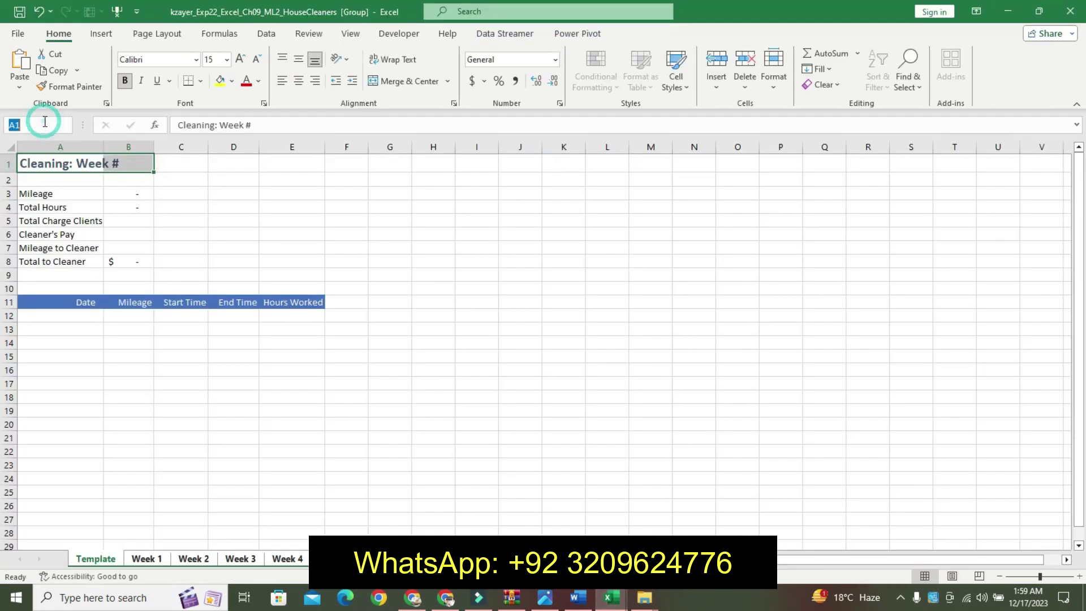
text(A11:E11)
key(Return)
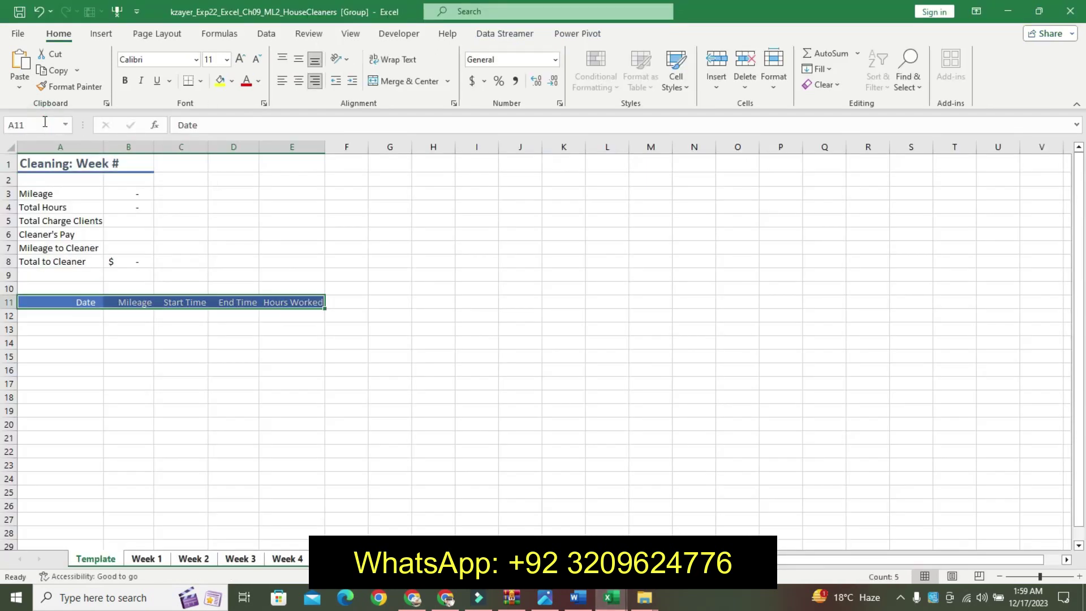
click(819, 68)
click(848, 168)
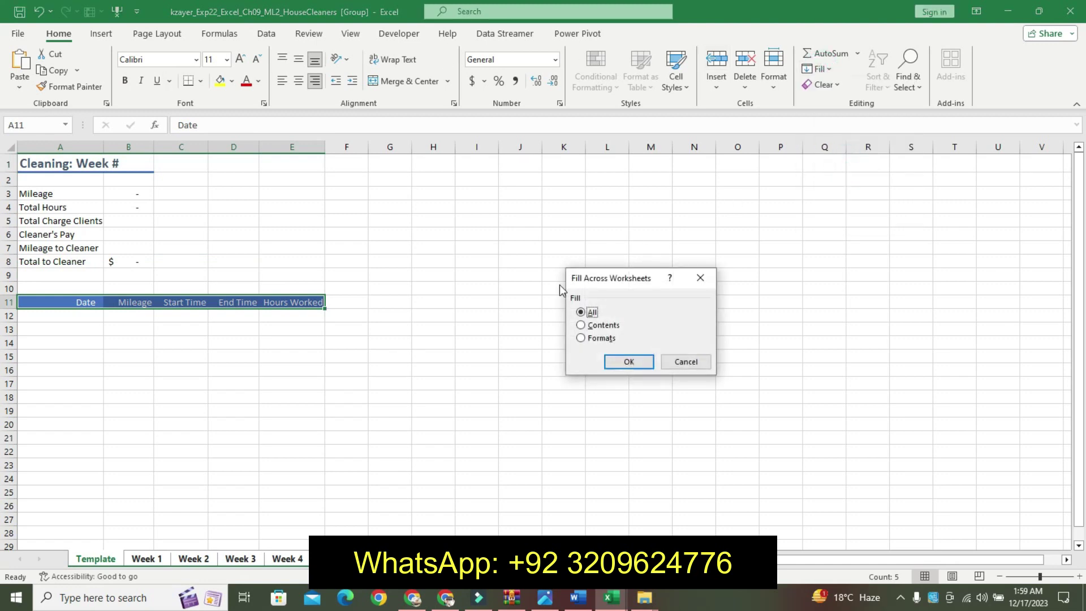
click(599, 338)
click(627, 362)
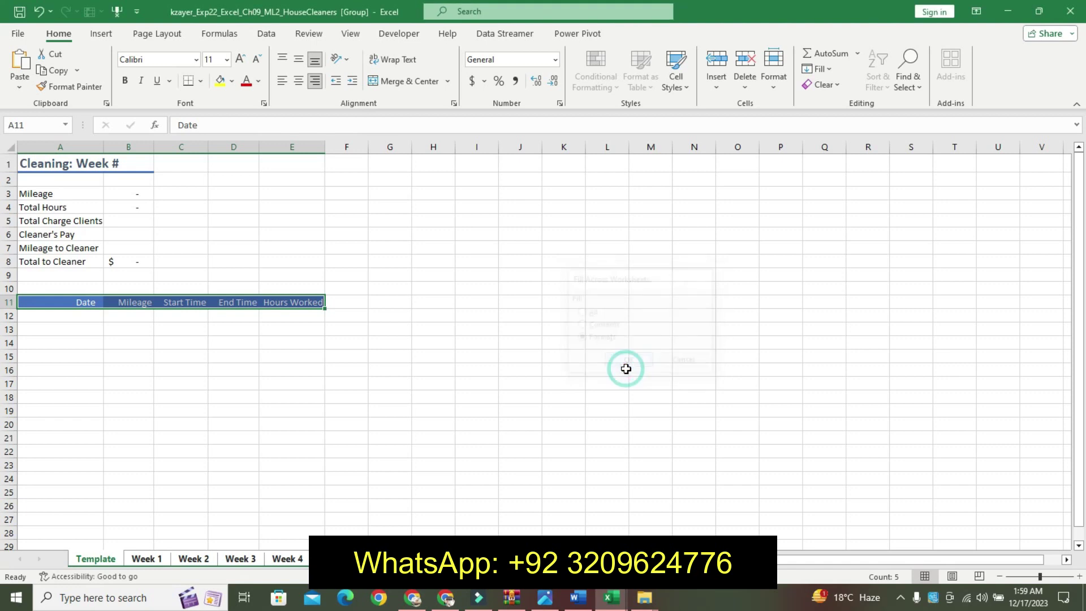
Fill A11:E11 across worksheets again with All content and formatting, then return to Word.
click(818, 69)
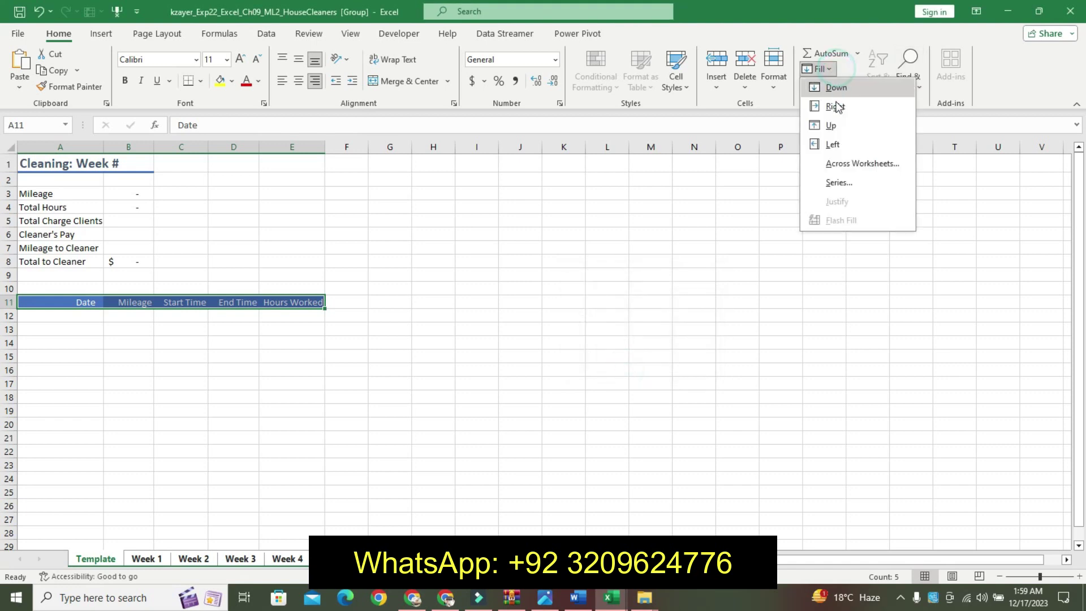
click(845, 164)
click(629, 363)
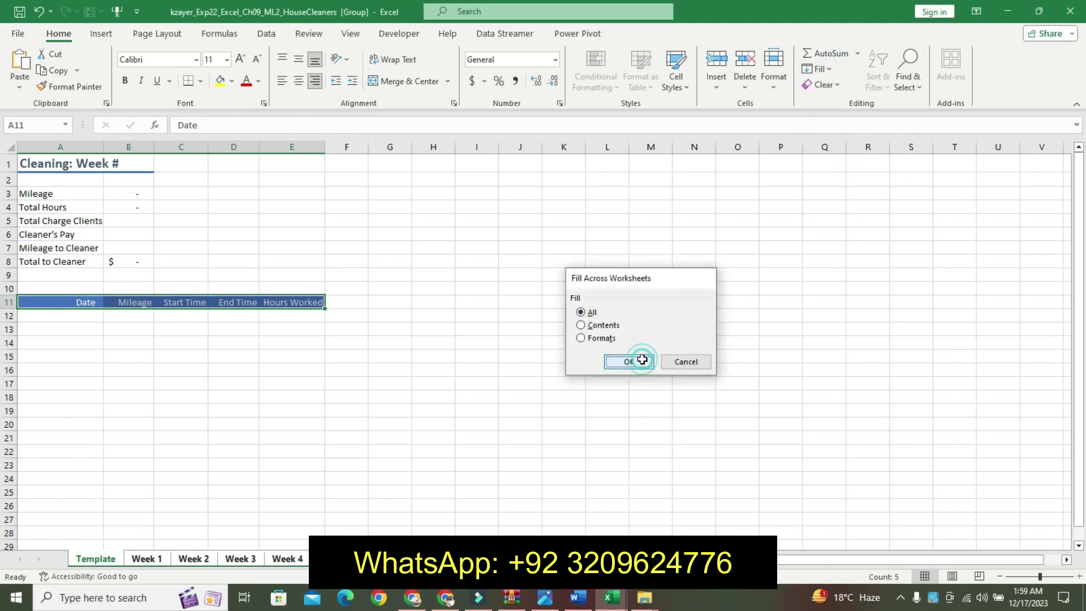
click(587, 598)
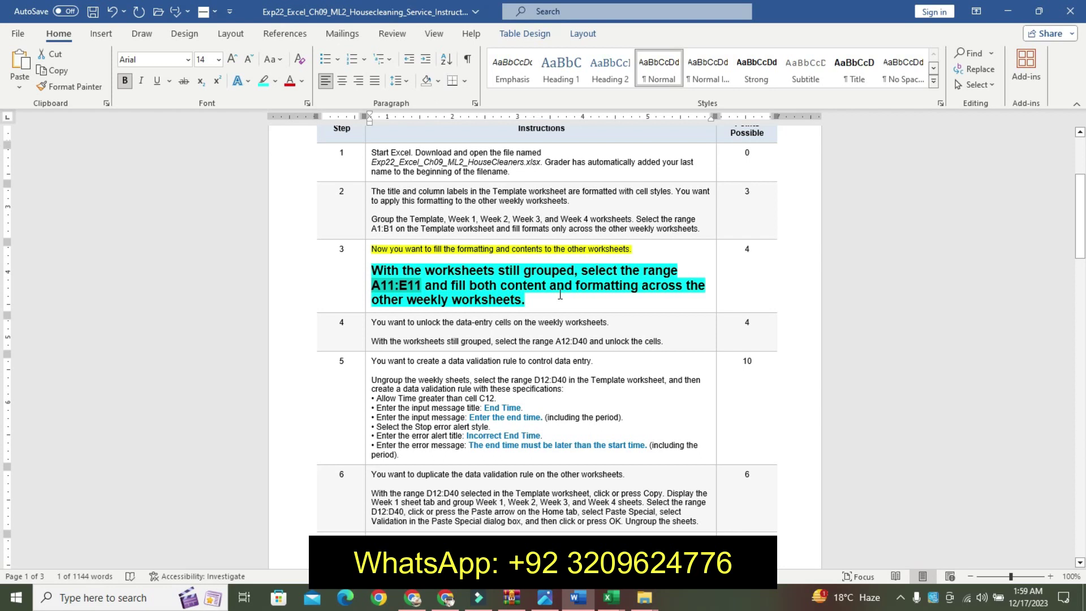
Undo Step 3's emphasis and highlight Step 4's first sentence in yellow.
key(ctrl+z)
key(ctrl+z)
key(ctrl+z)
key(ctrl+z)
key(ctrl+z)
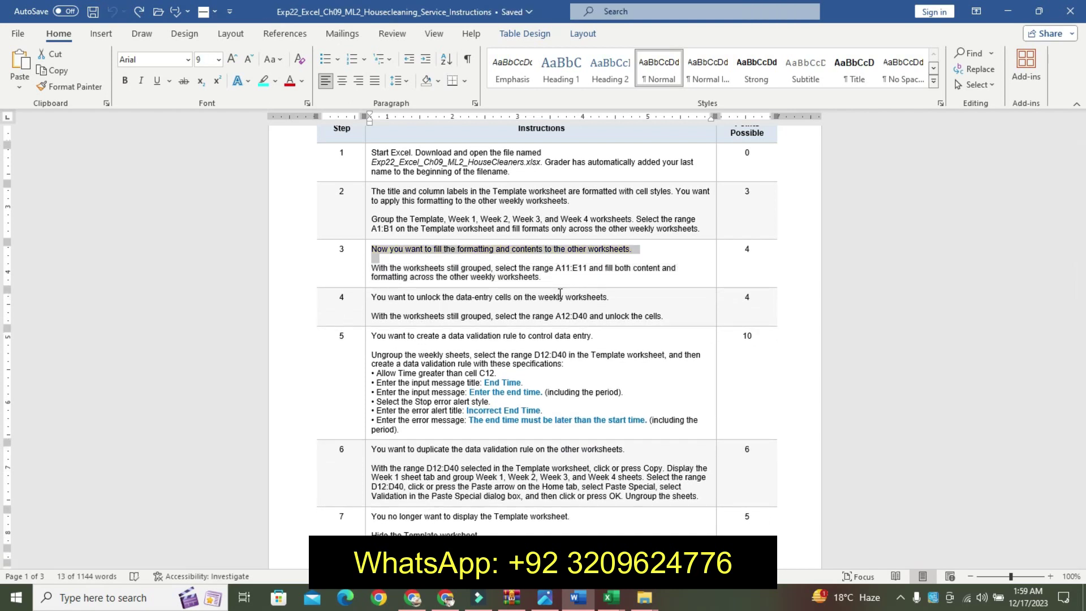
triple_click(381, 297)
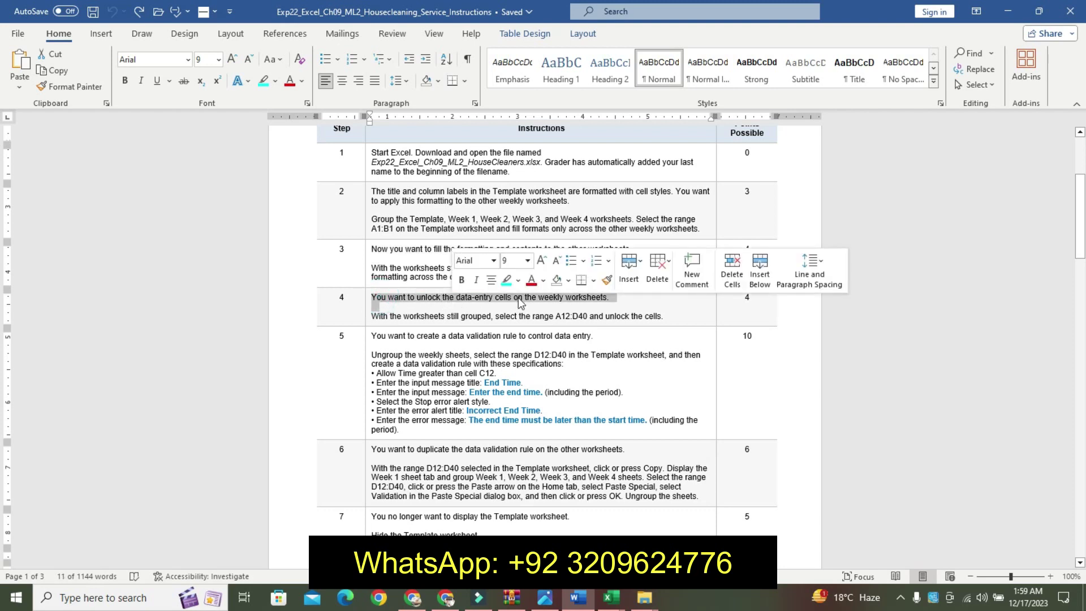
click(519, 280)
click(518, 293)
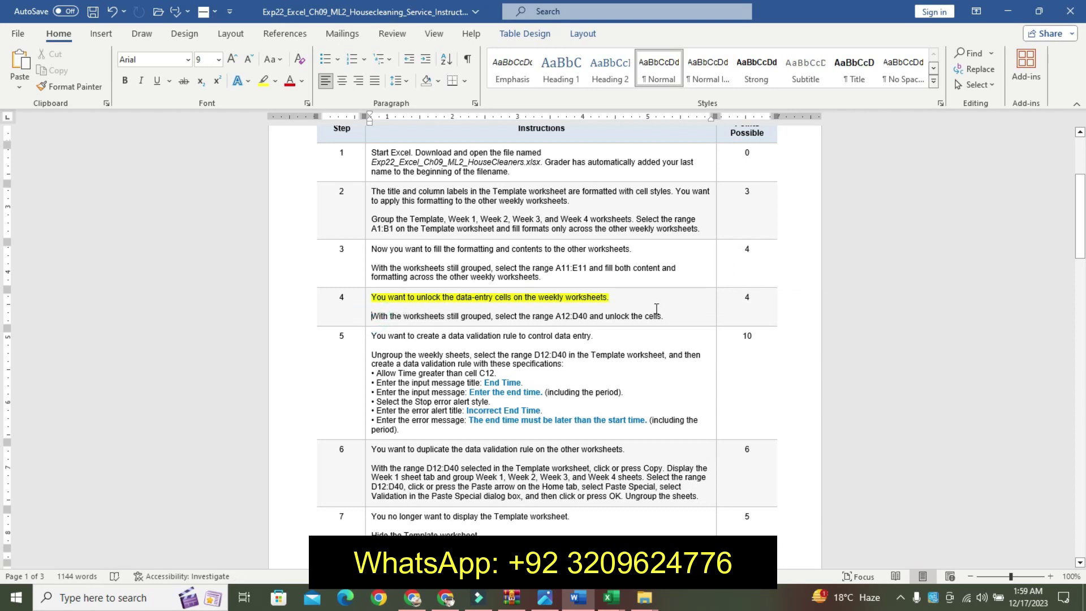
Make Step 4's instruction line 12 pt, bold, with turquoise highlight.
drag(373, 316, 701, 315)
click(790, 271)
click(790, 272)
click(789, 272)
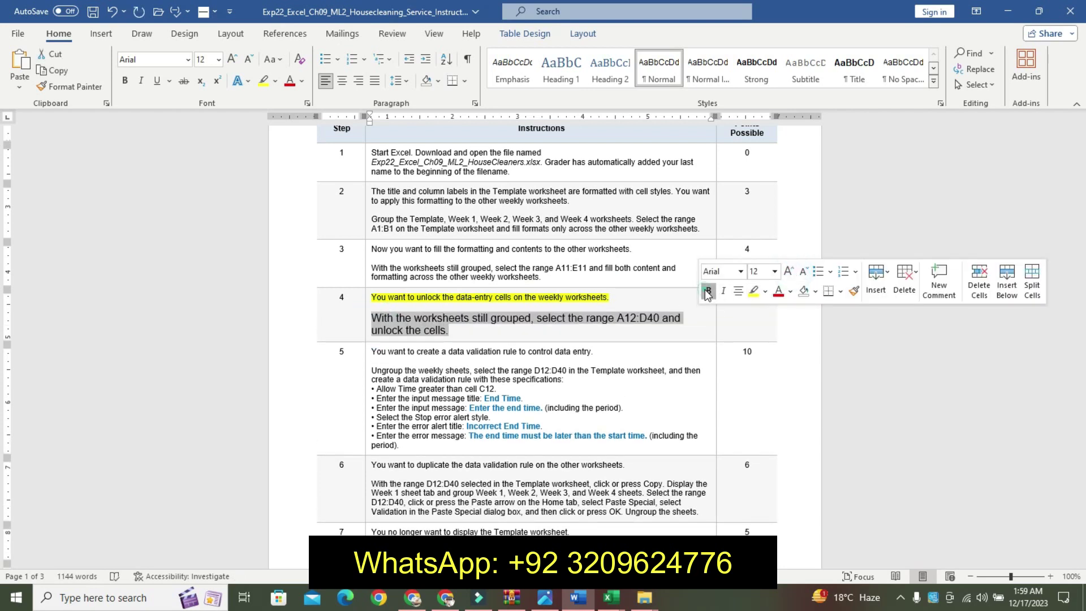
click(709, 290)
click(765, 291)
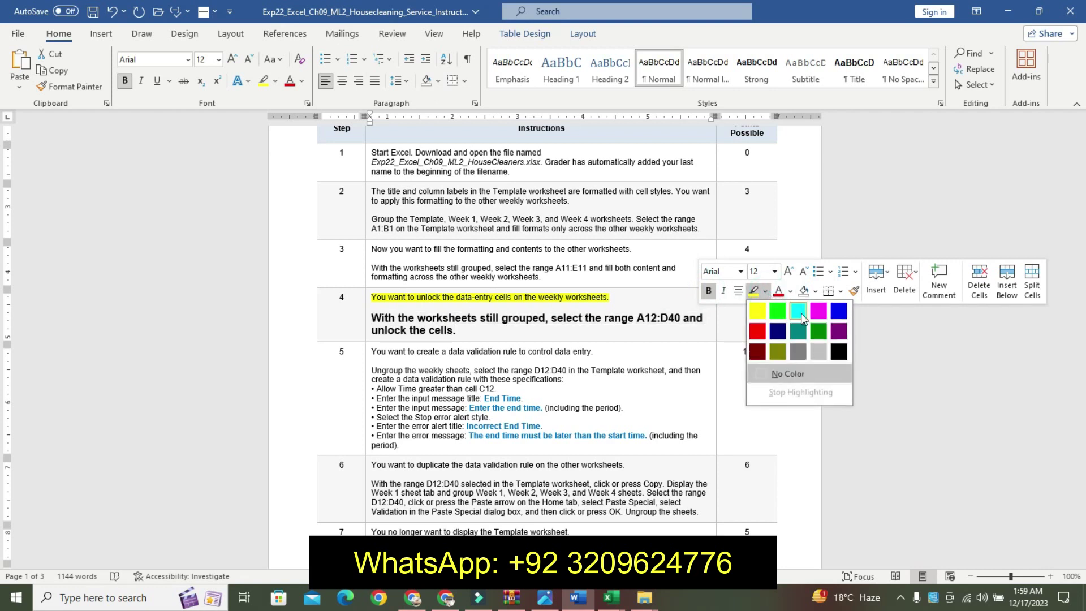
click(802, 312)
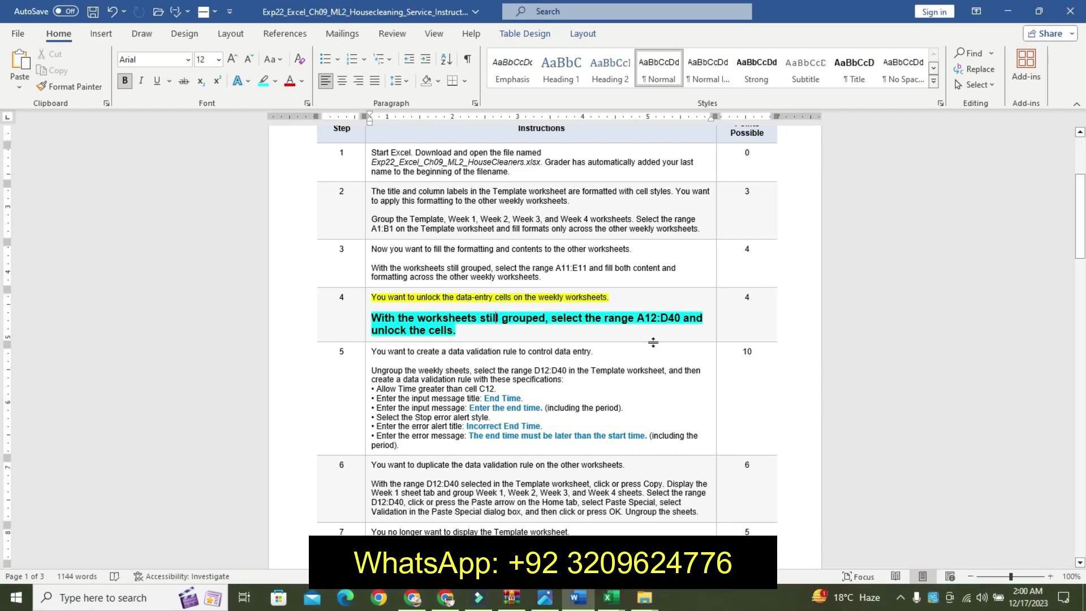
Copy the range reference A12:D40 from the Step 4 instruction.
drag(638, 319, 696, 319)
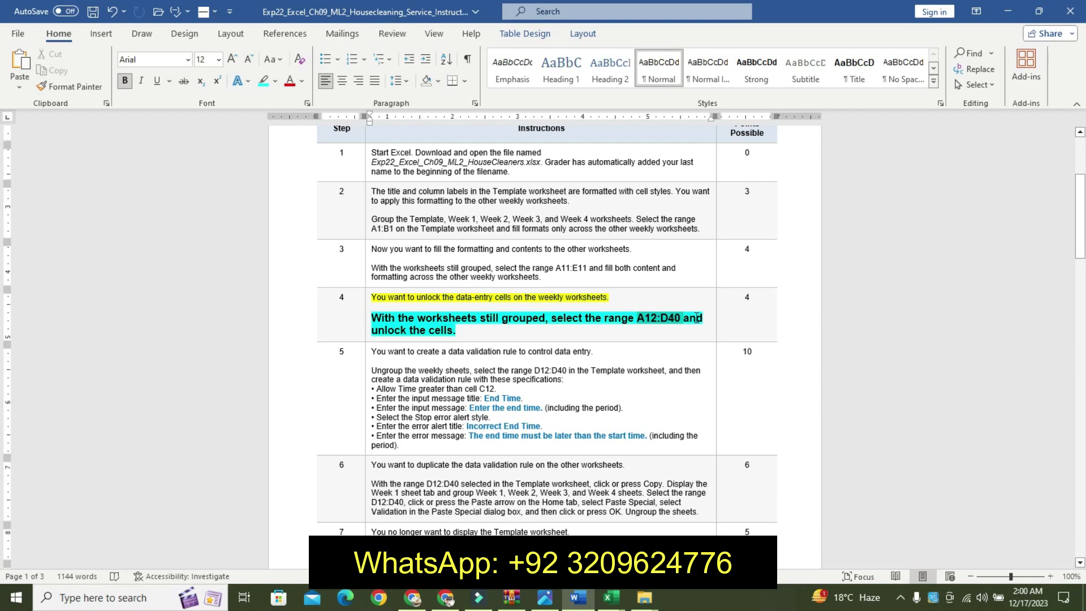
key(ctrl+c)
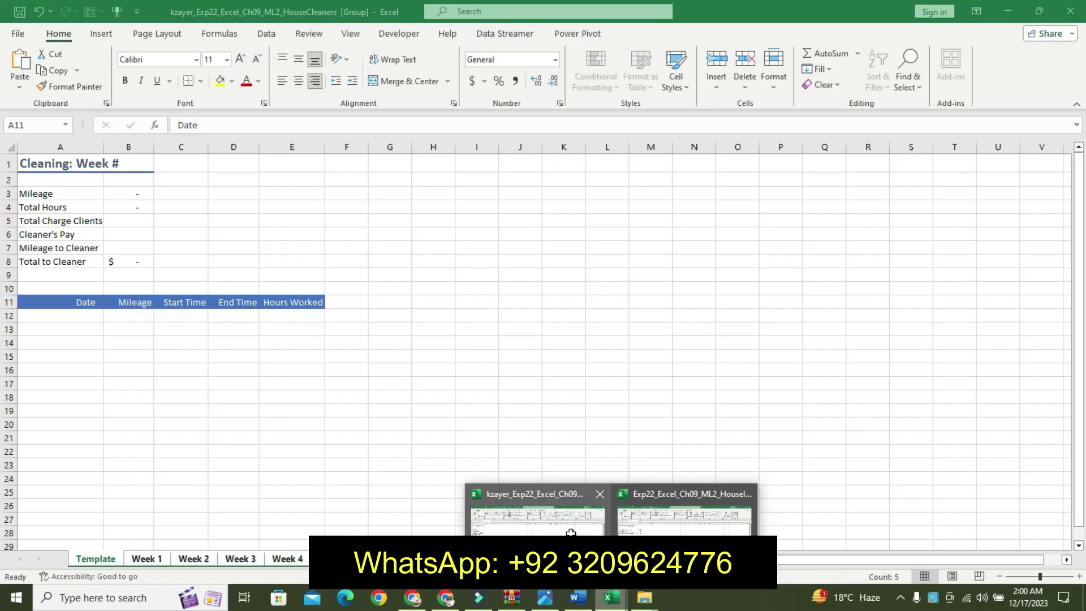
click(583, 529)
Select A12:D40 via the Name Box and clear Locked on the Protection tab of Format Cells.
click(44, 126)
text(A12:D40)
key(Return)
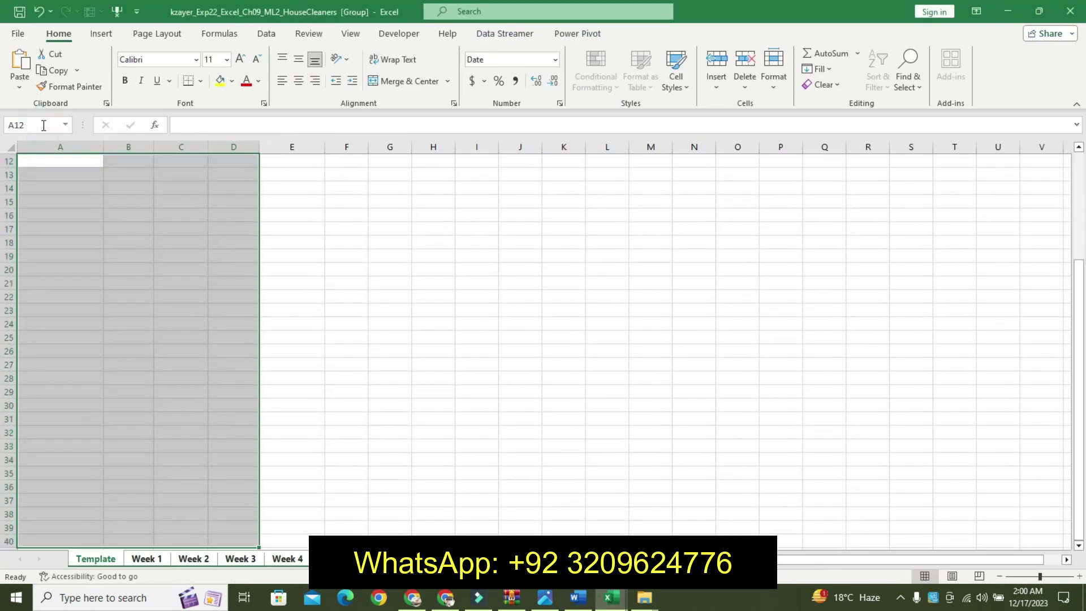
click(560, 103)
click(687, 191)
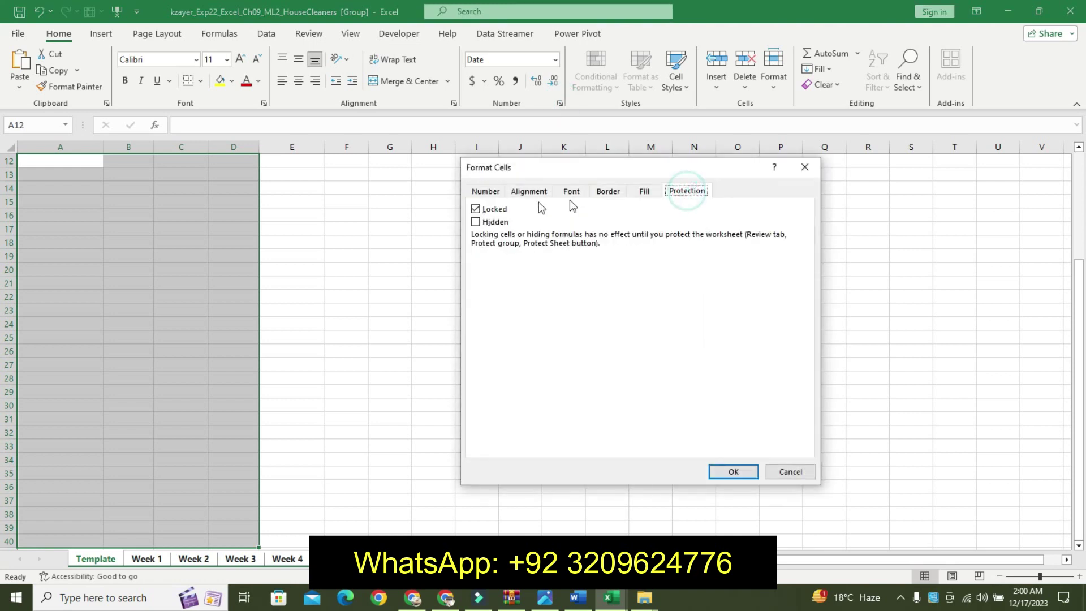
click(475, 210)
click(734, 472)
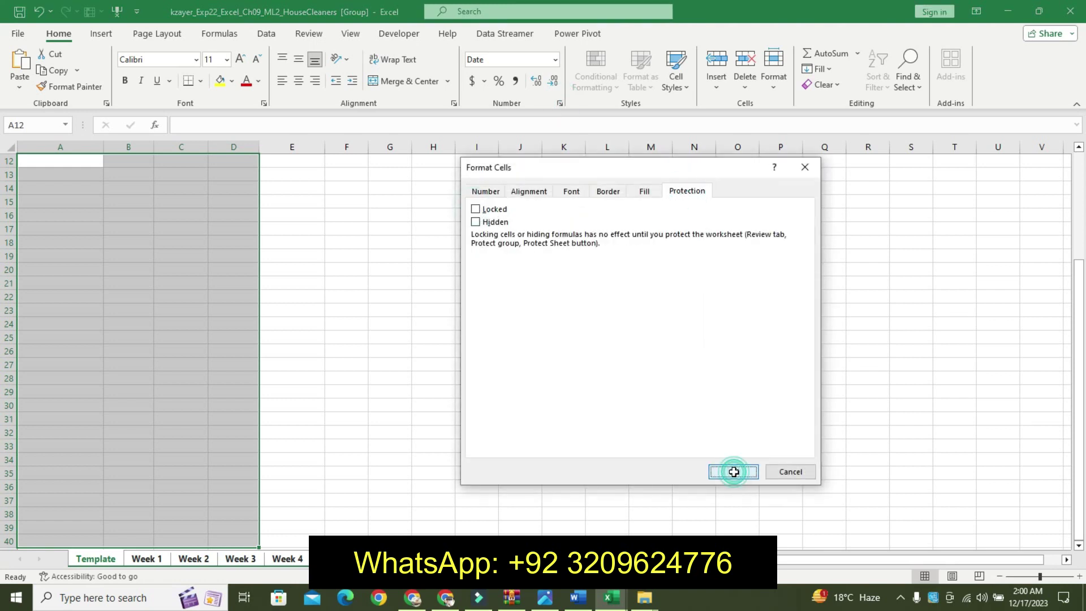
click(579, 598)
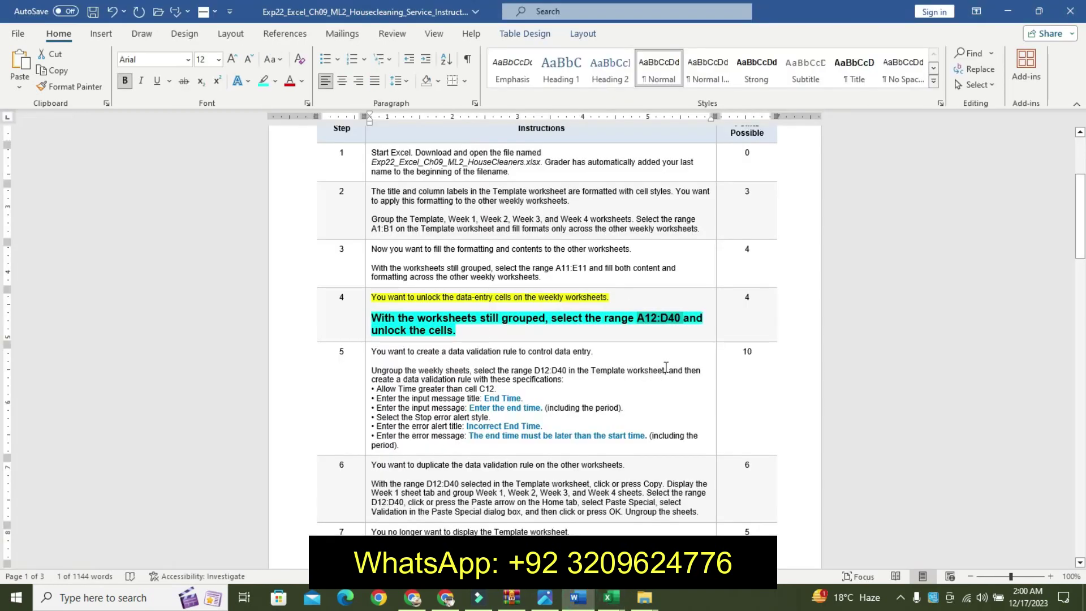
Undo Step 4's formatting and highlight Step 5's first sentence in yellow.
key(ctrl+z)
key(ctrl+z)
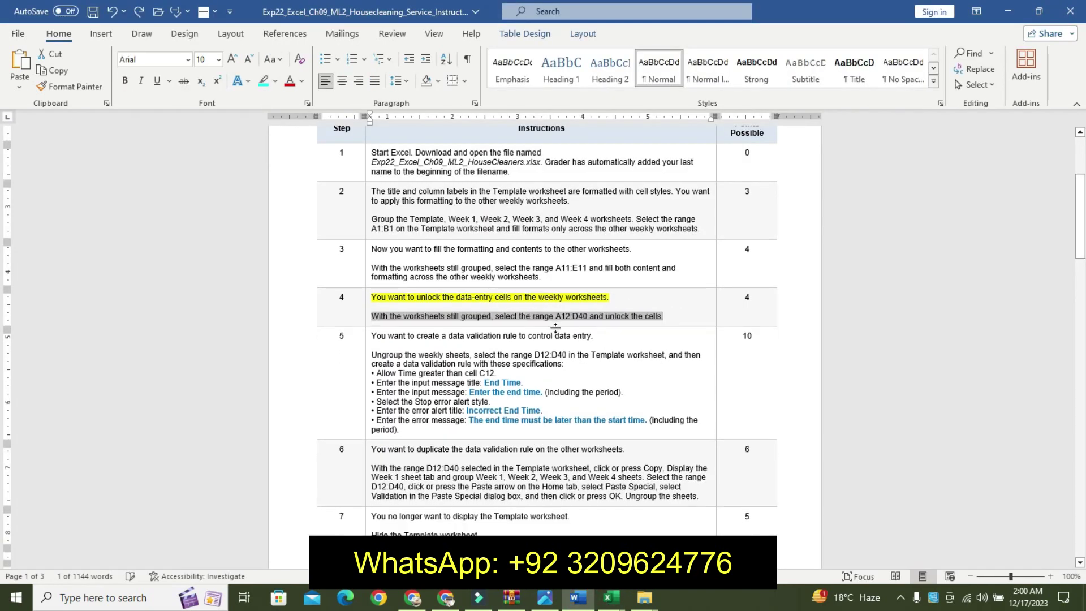
key(ctrl+z)
drag(1080, 207, 1, 229)
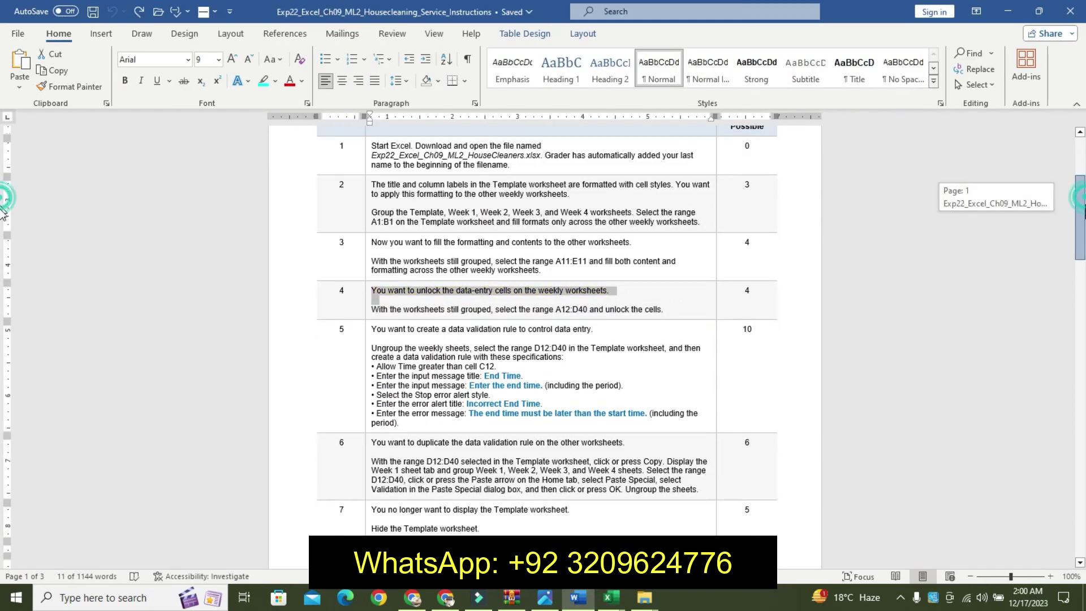
mouse_move(3, 229)
mouse_down()
mouse_move(1051, 488)
mouse_move(1036, 328)
mouse_move(1077, 228)
mouse_up()
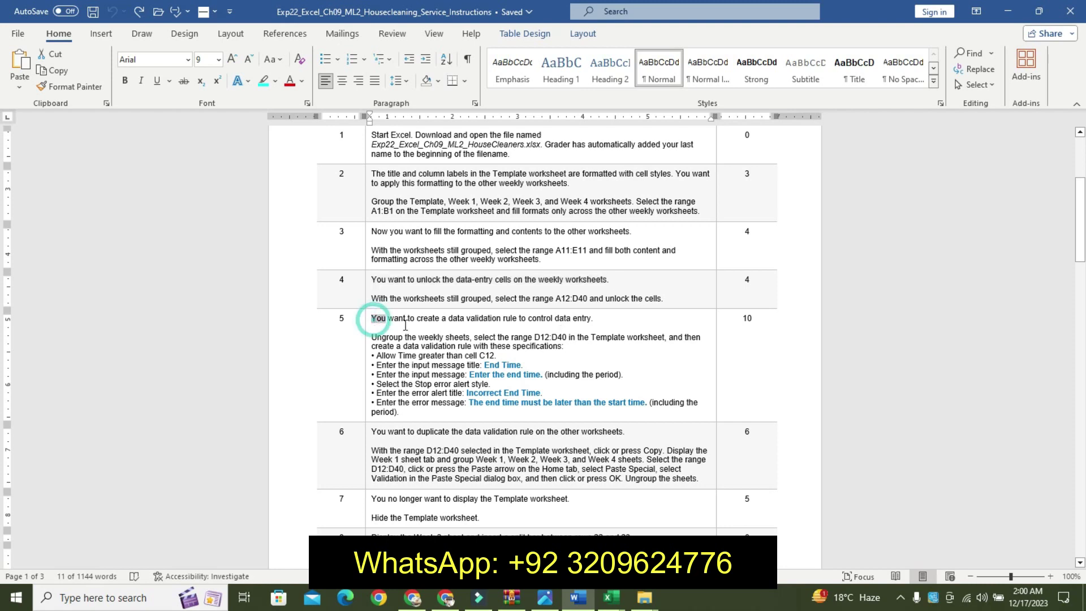
triple_click(375, 318)
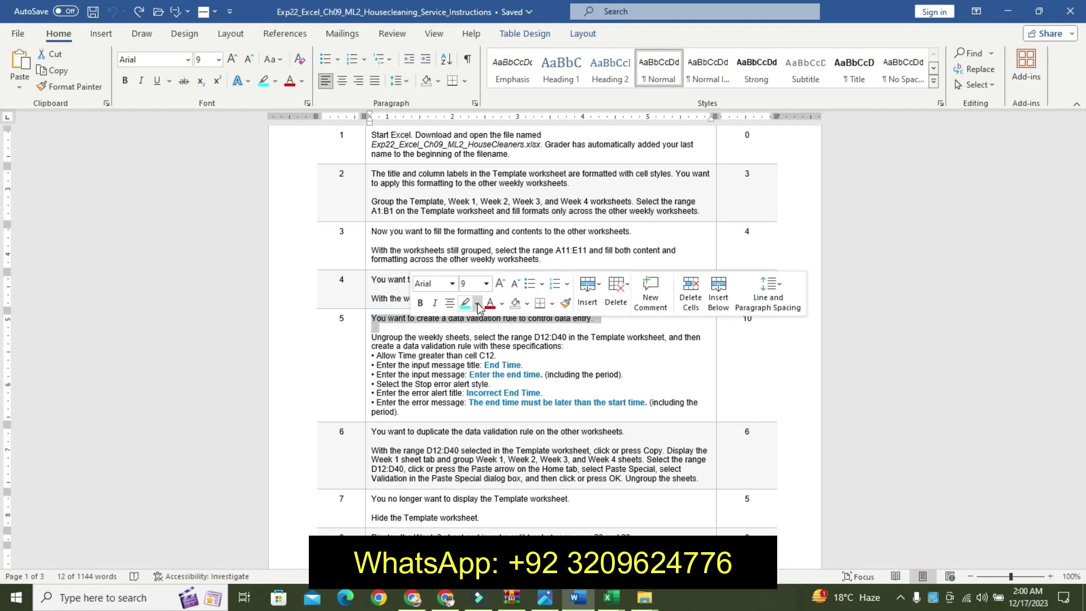
click(479, 307)
click(470, 325)
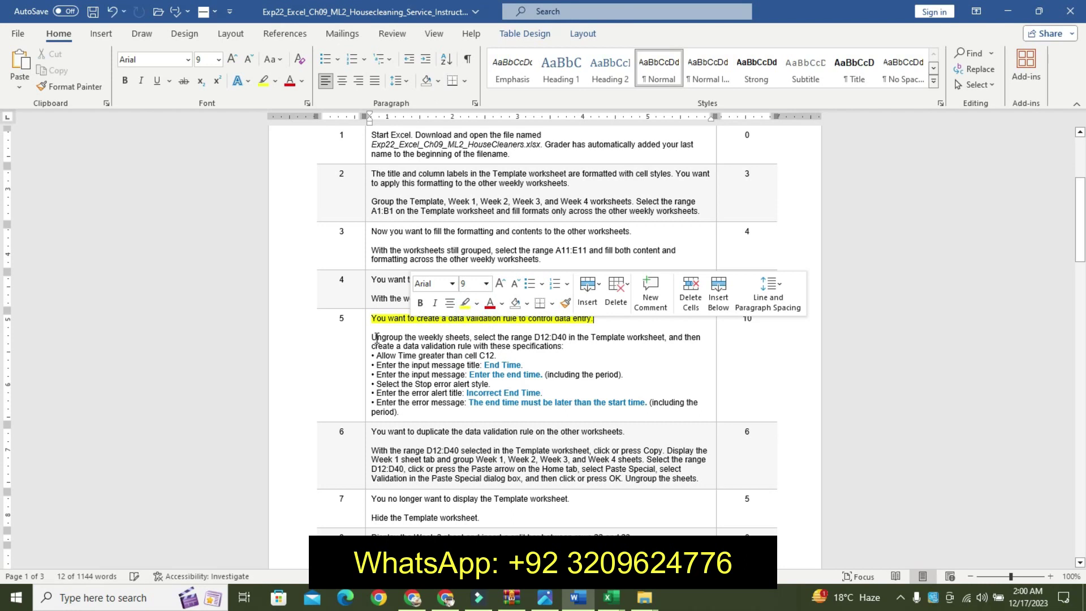
Make Step 5's specifications paragraph 11 pt, bold, with turquoise highlight.
drag(377, 338, 400, 413)
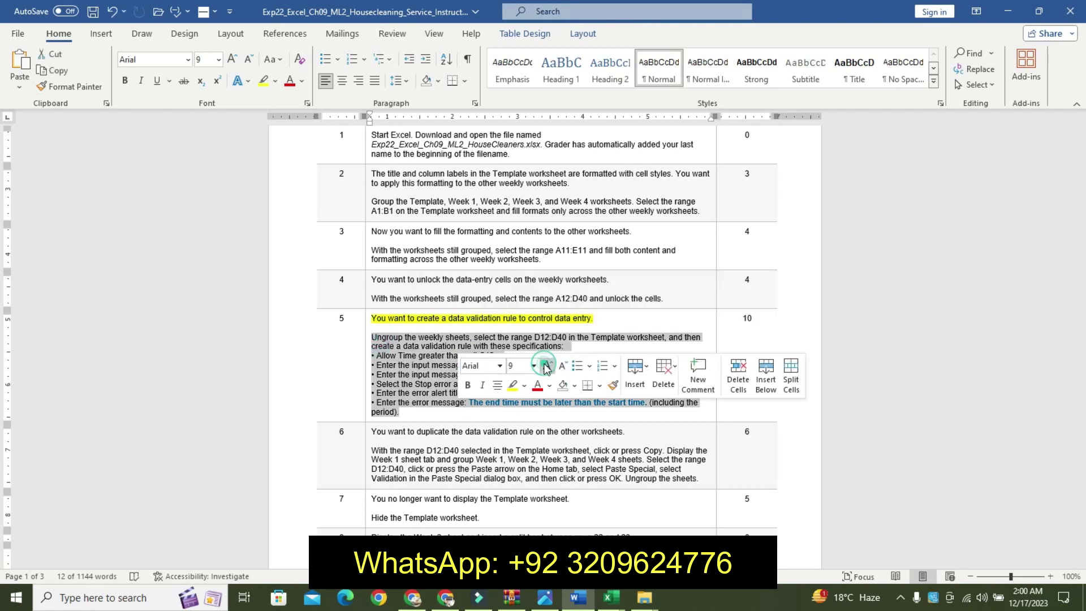
click(546, 367)
click(546, 367)
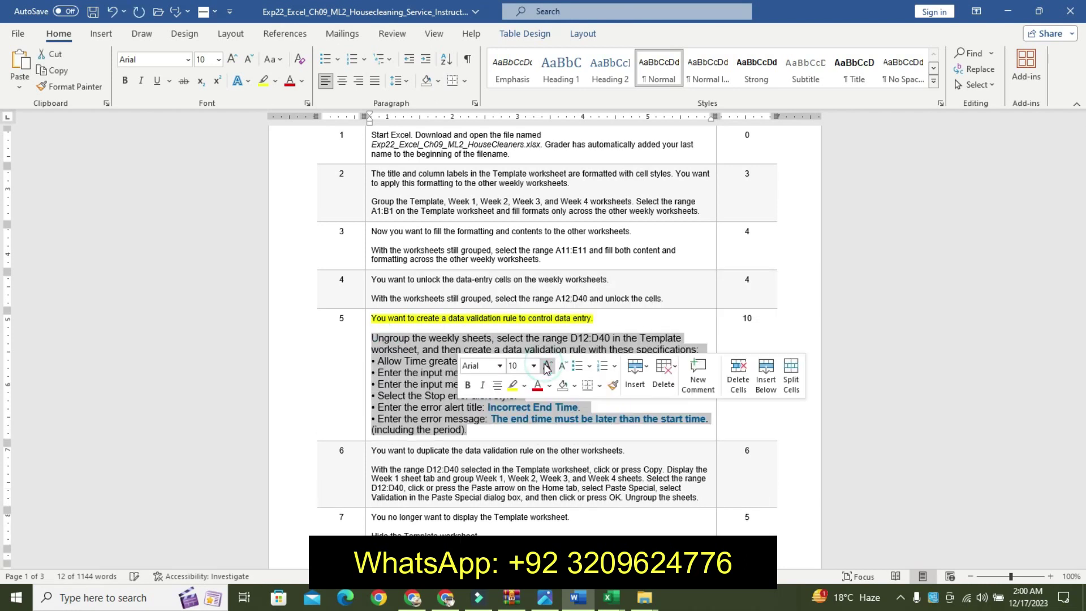
click(470, 386)
click(524, 386)
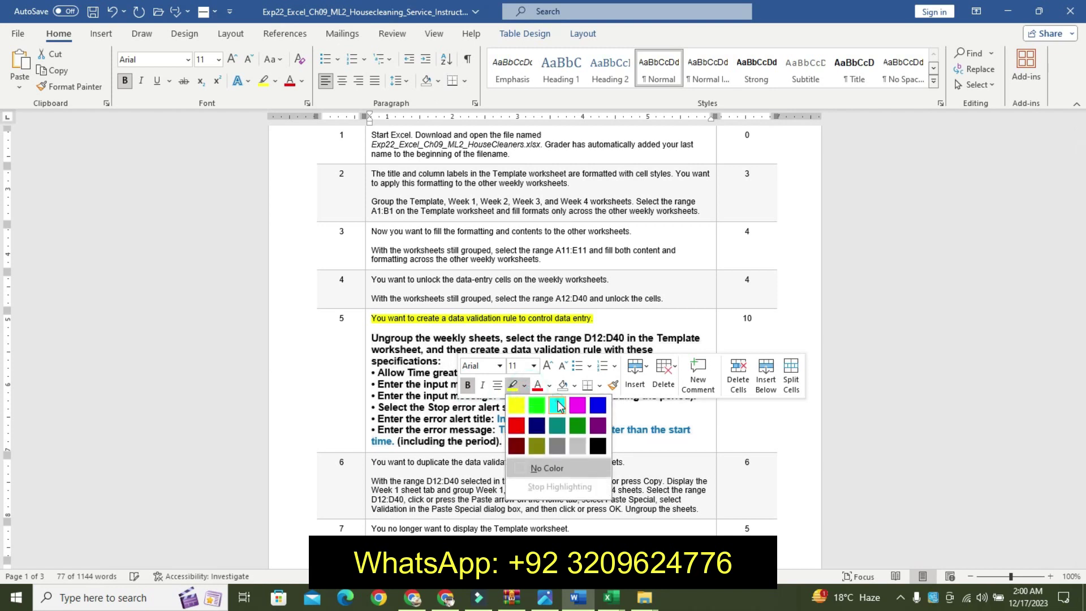
click(558, 405)
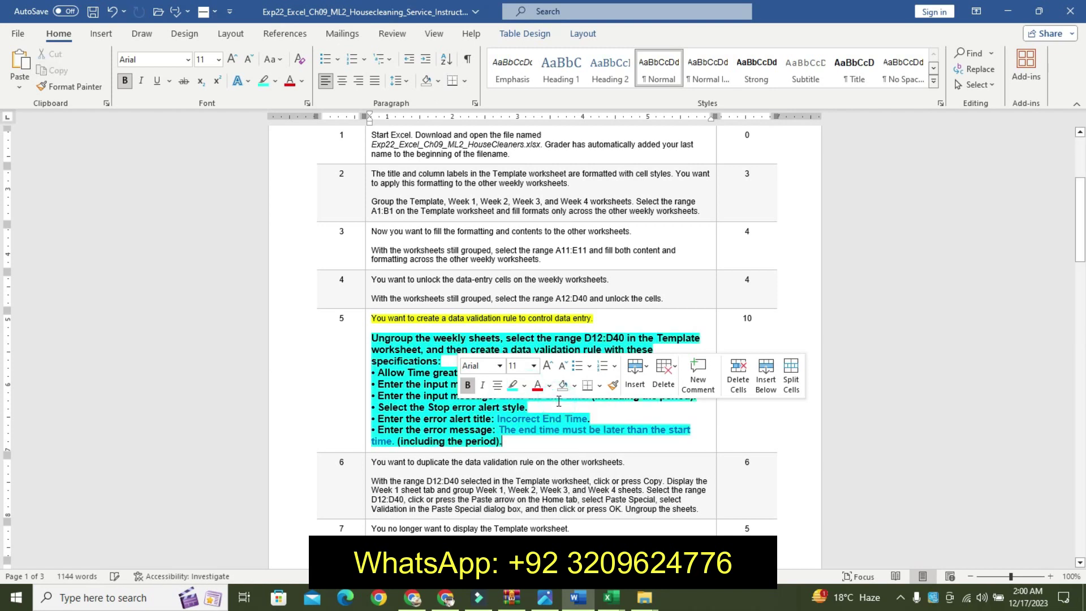
click(448, 419)
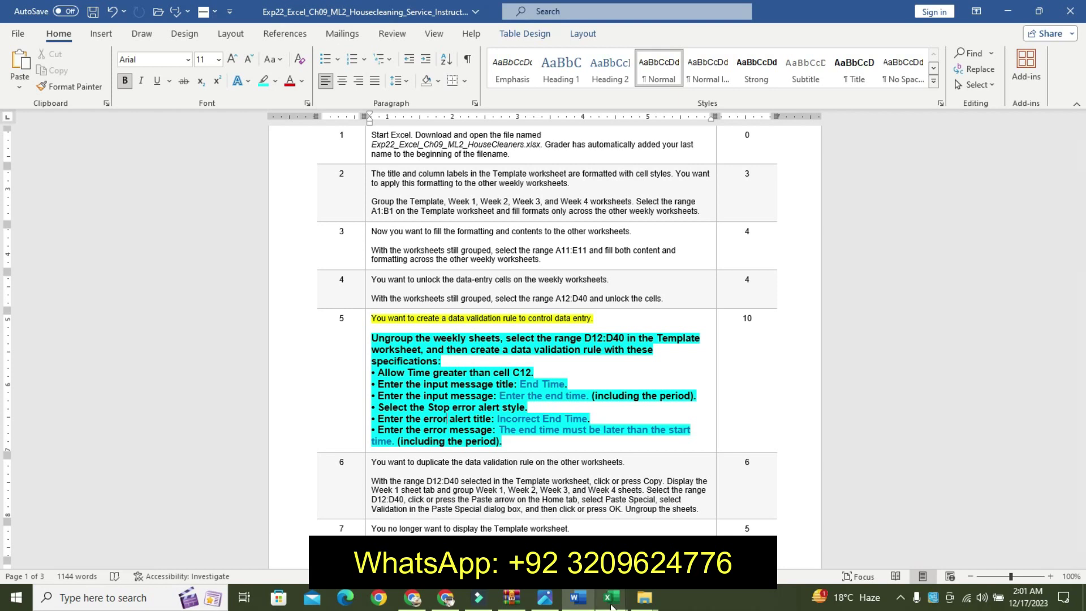
Ungroup the weekly worksheets in the Excel workbook.
click(685, 515)
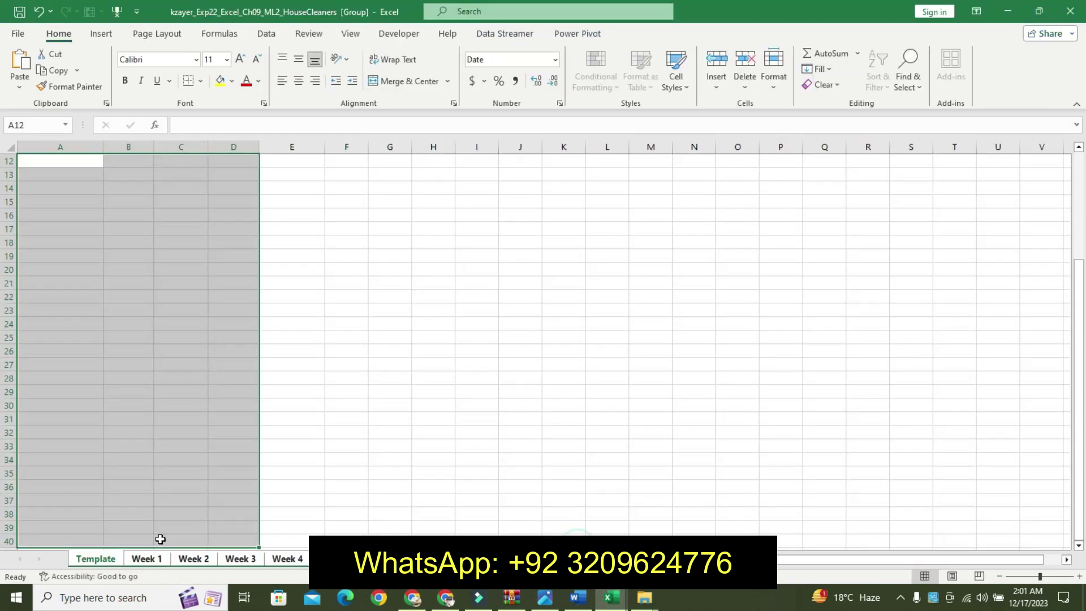
right_click(112, 560)
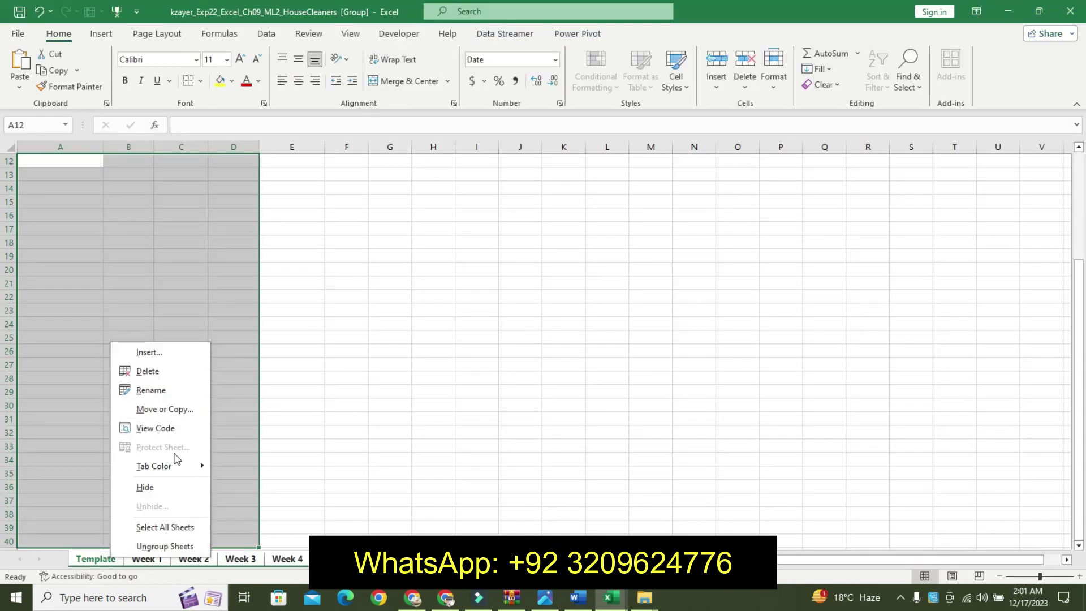
click(180, 547)
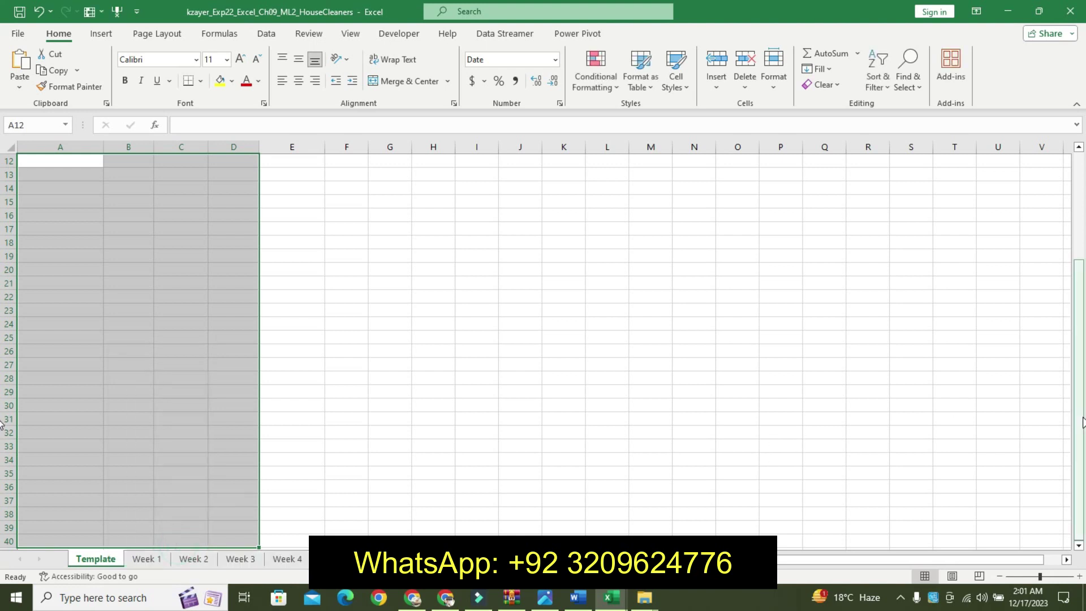
drag(1078, 523, 1079, 416)
click(583, 601)
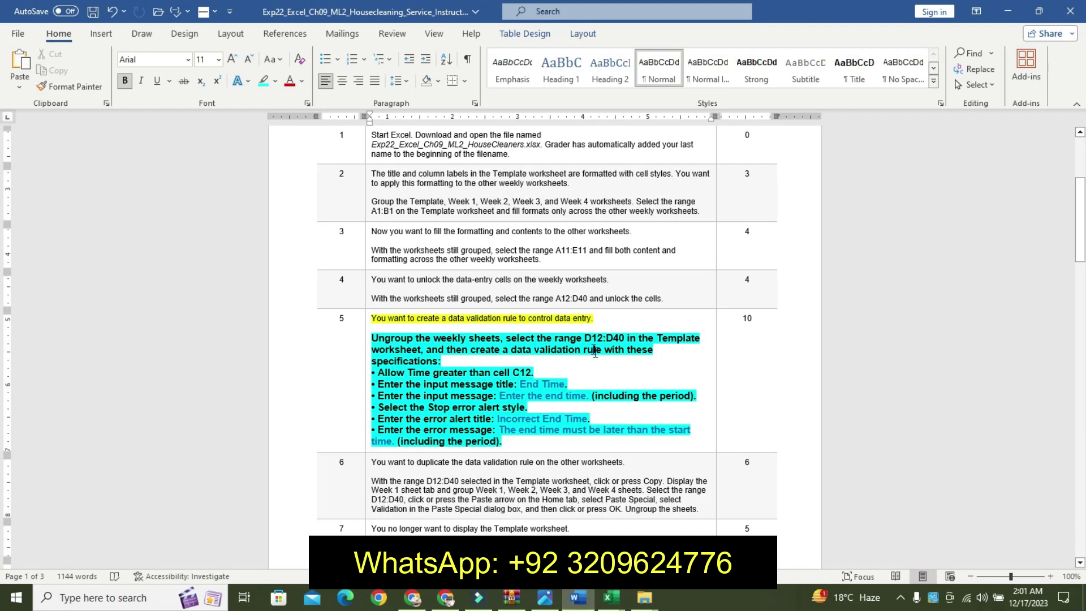
Take the D12:D40 reference from the instructions and select that range on the Template sheet.
drag(585, 337, 625, 338)
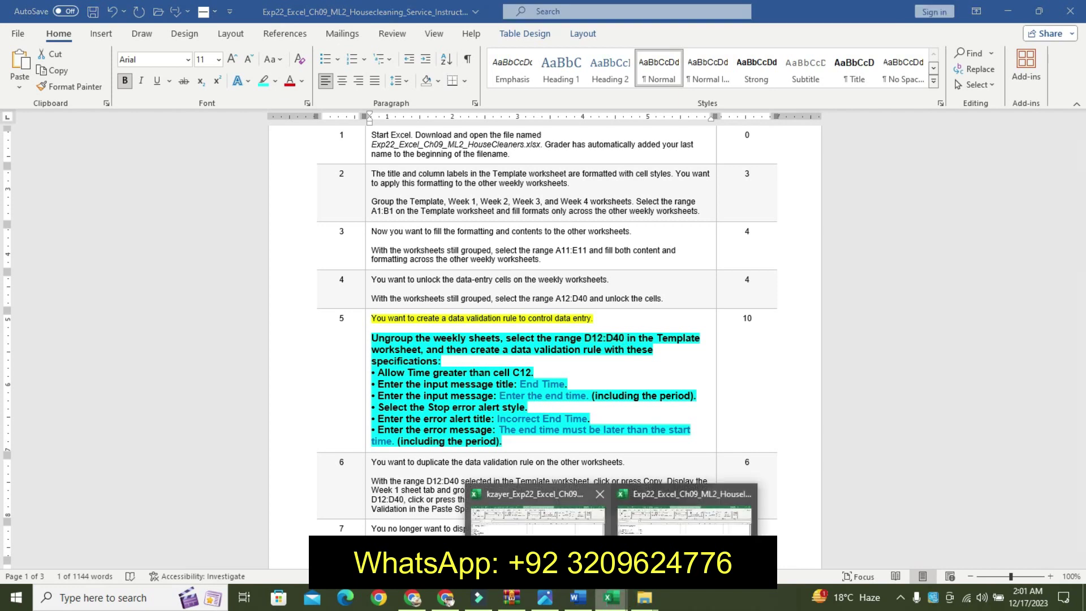
click(536, 512)
click(37, 126)
text(D12:D40)
key(Return)
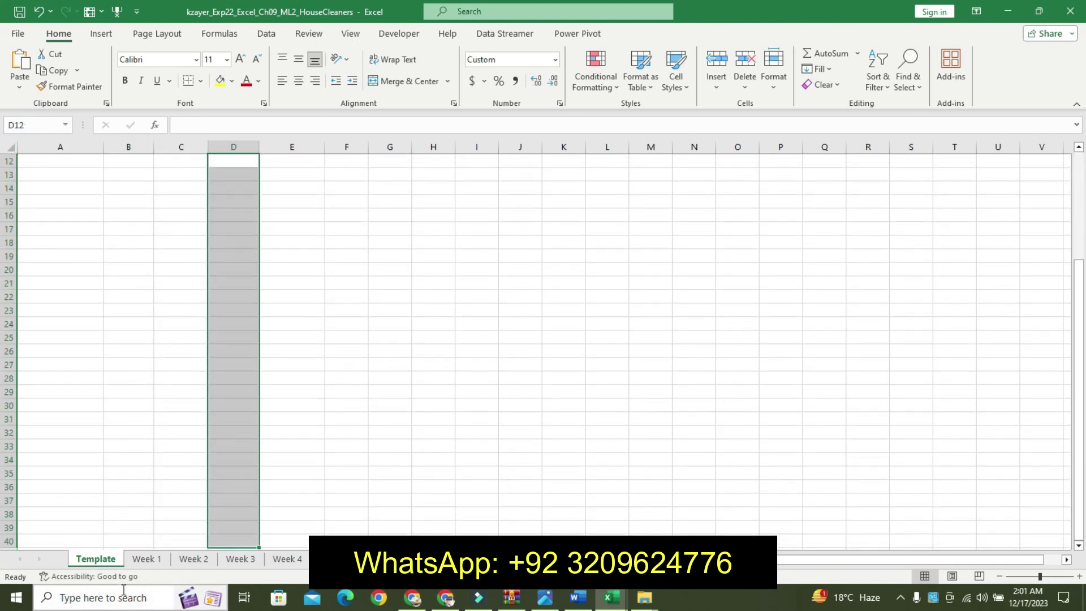
Open Data Validation for the selected D12:D40 range from the Data tab.
click(267, 33)
click(583, 85)
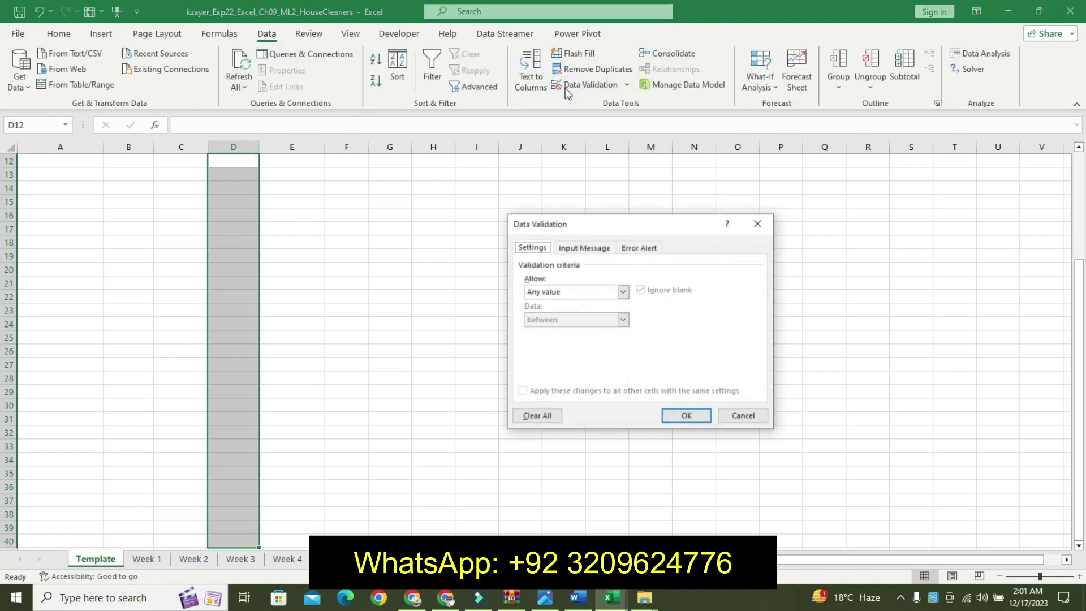
click(574, 601)
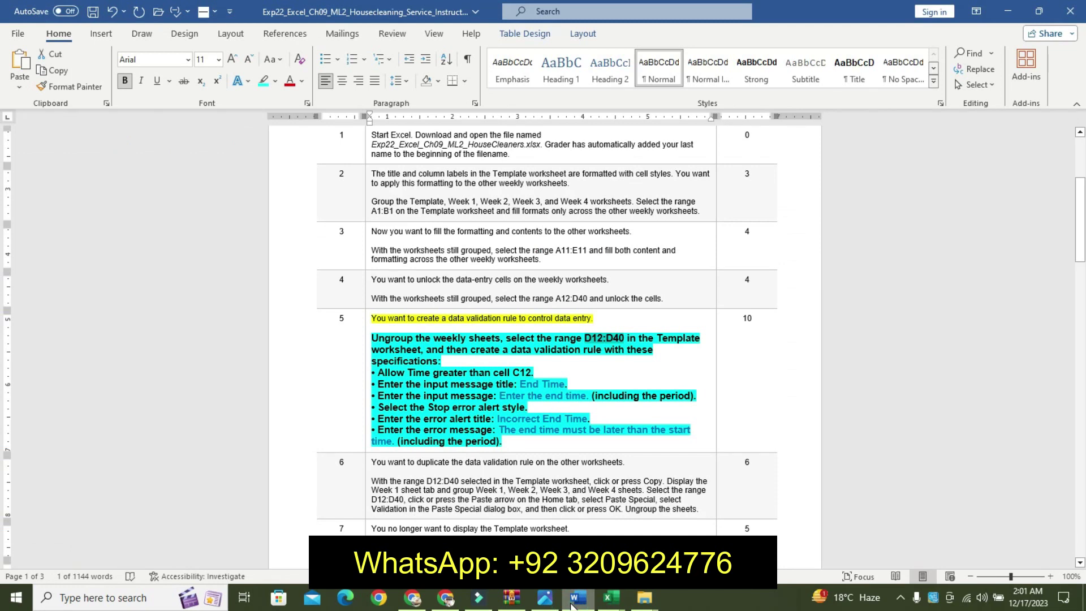
click(612, 599)
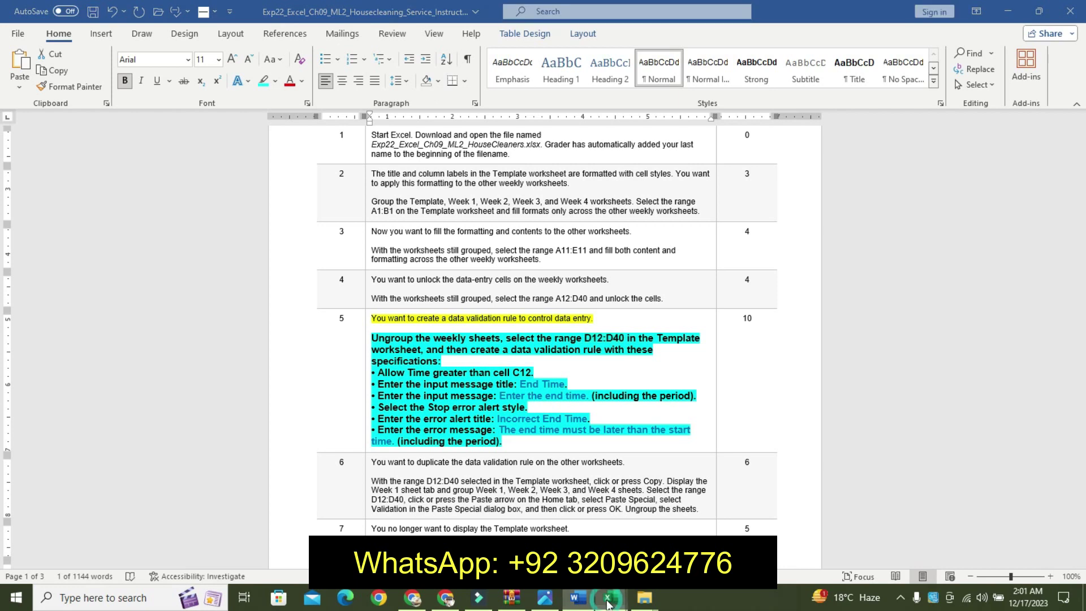
click(569, 498)
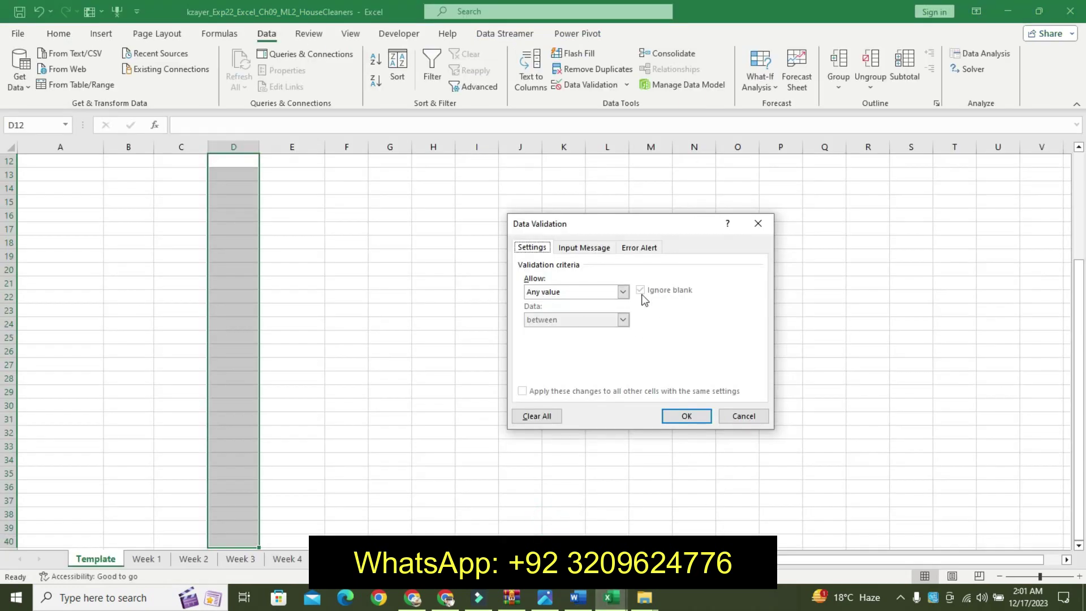
Set the rule to allow Time greater than a start time of =C12.
click(623, 292)
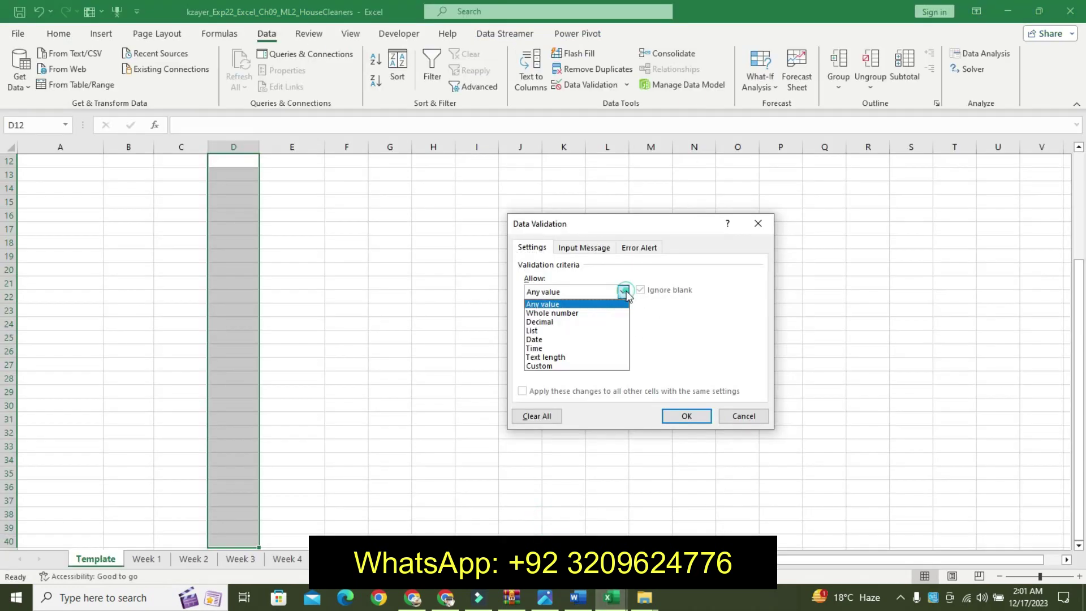
click(588, 348)
click(623, 320)
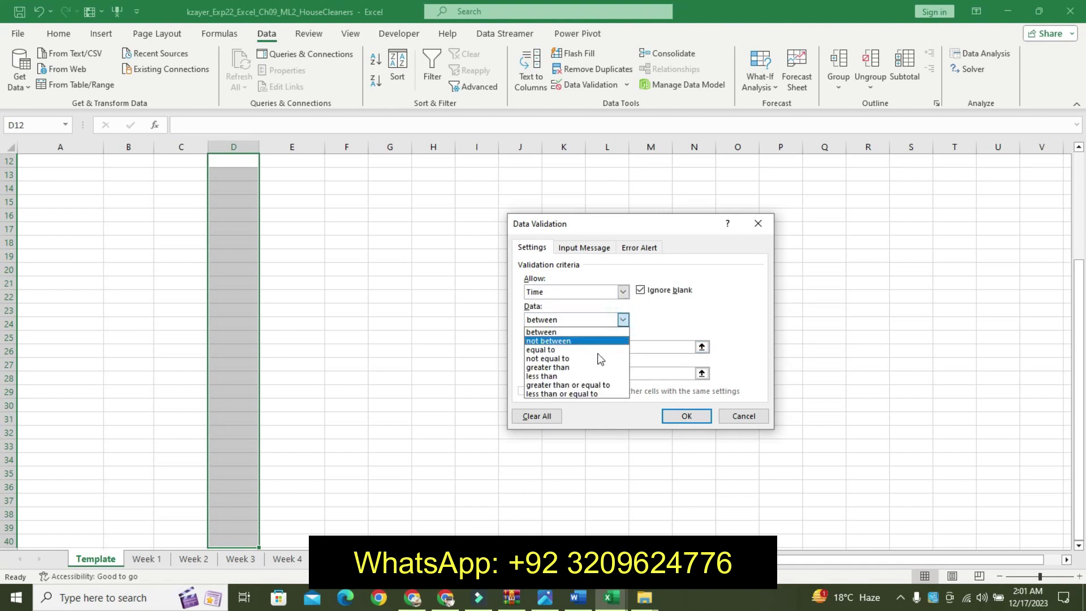
click(570, 367)
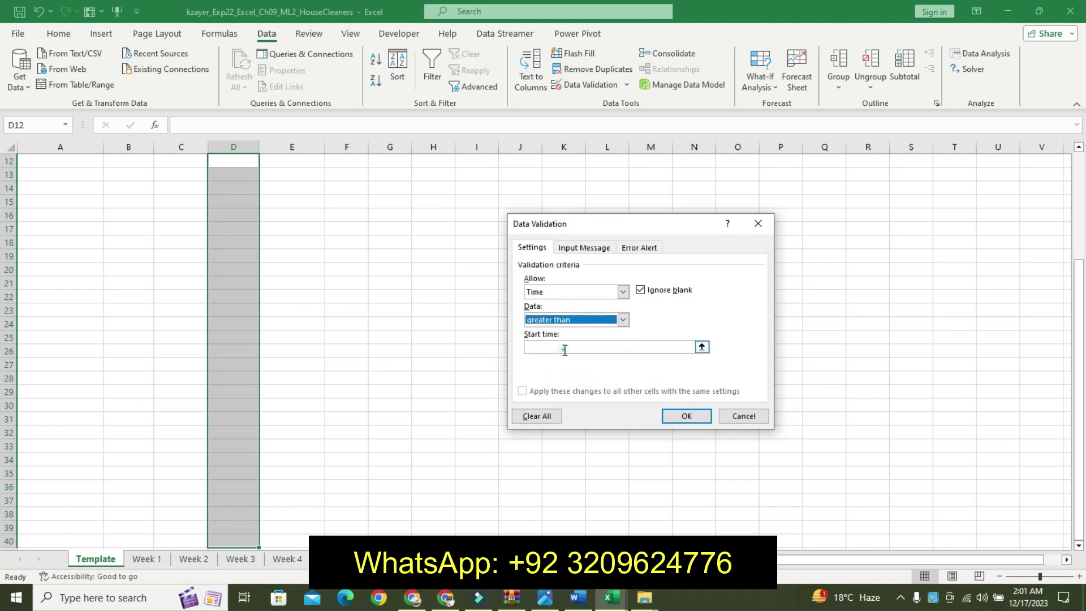
drag(1079, 350, 1047, 182)
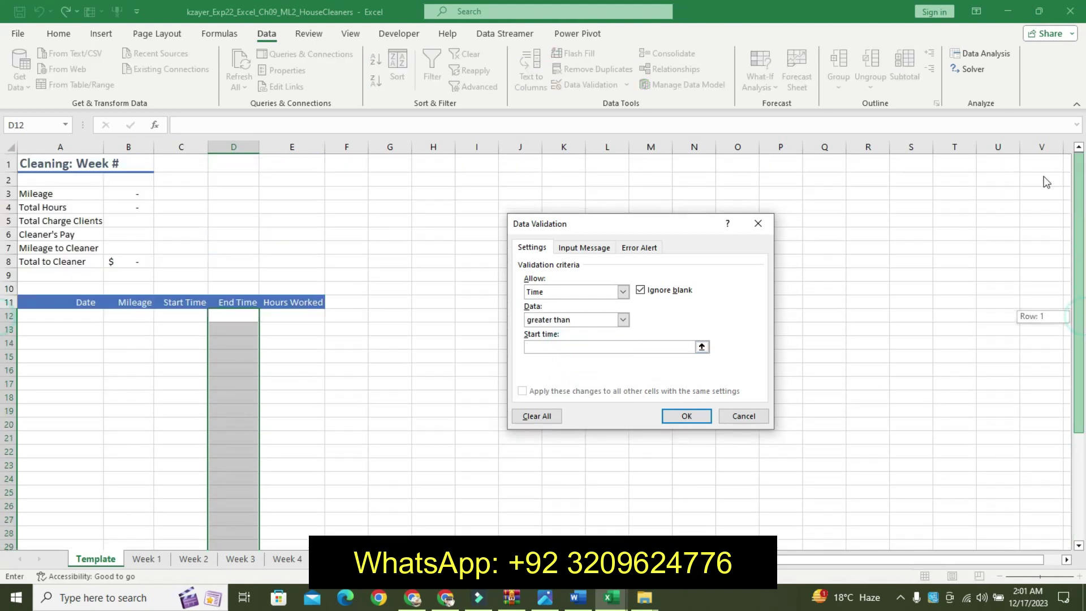
click(593, 602)
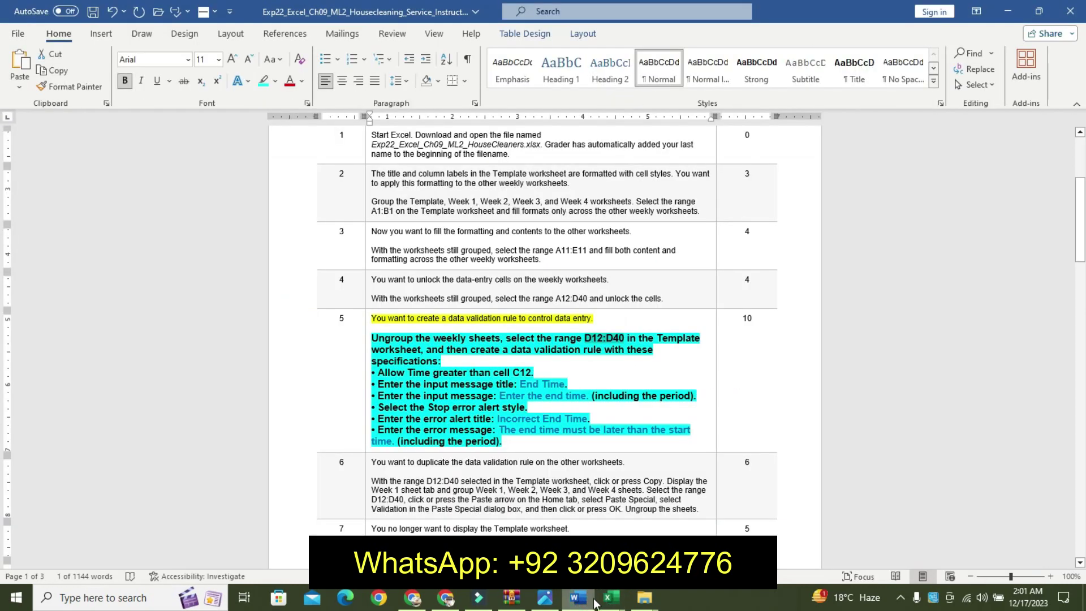
mouse_move(610, 599)
click(566, 483)
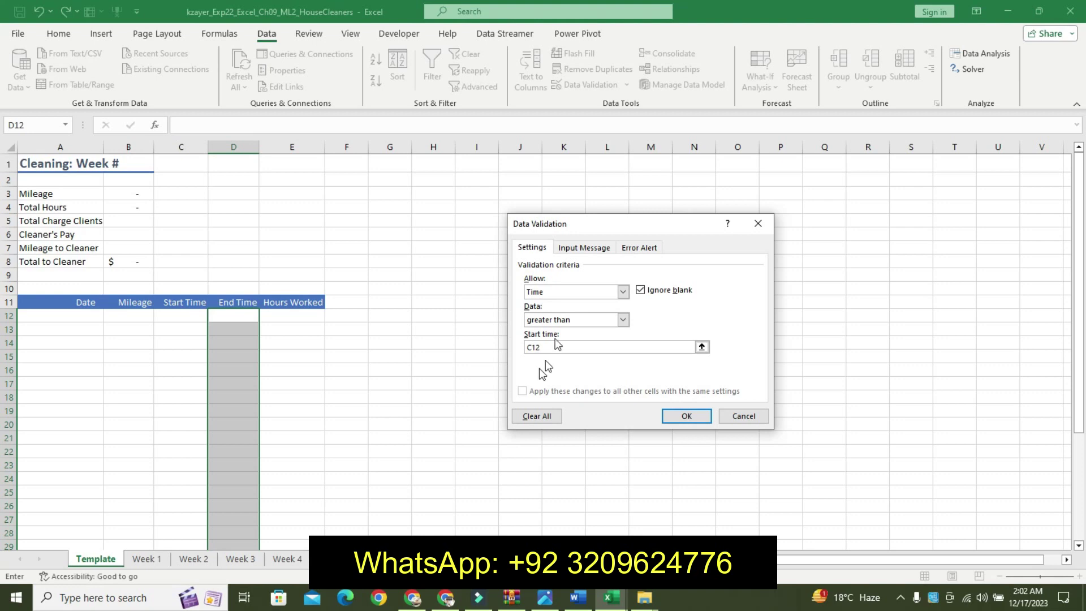
click(583, 248)
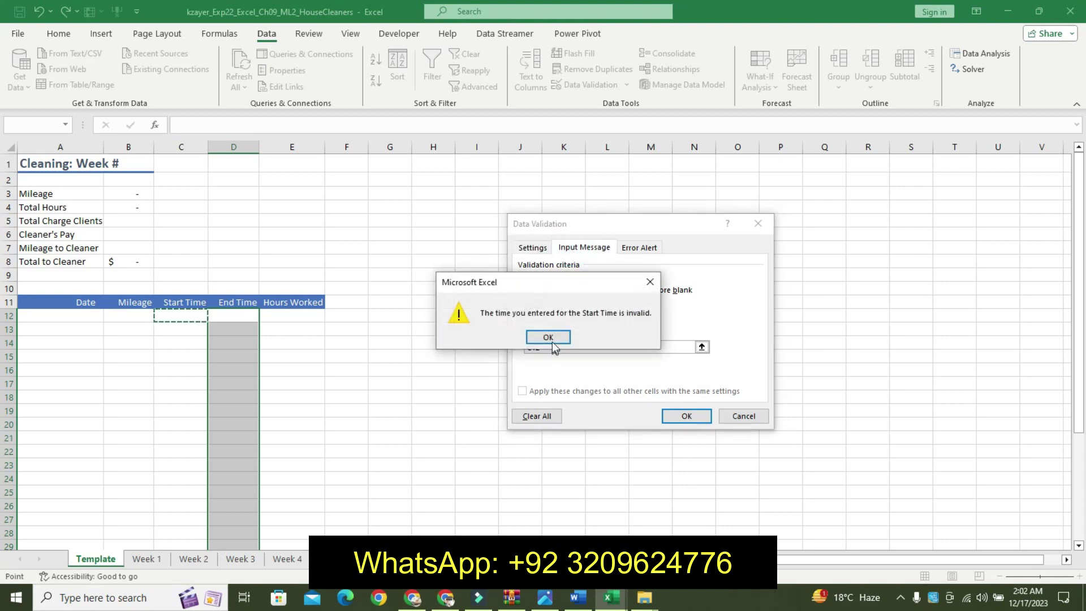
click(548, 337)
click(531, 346)
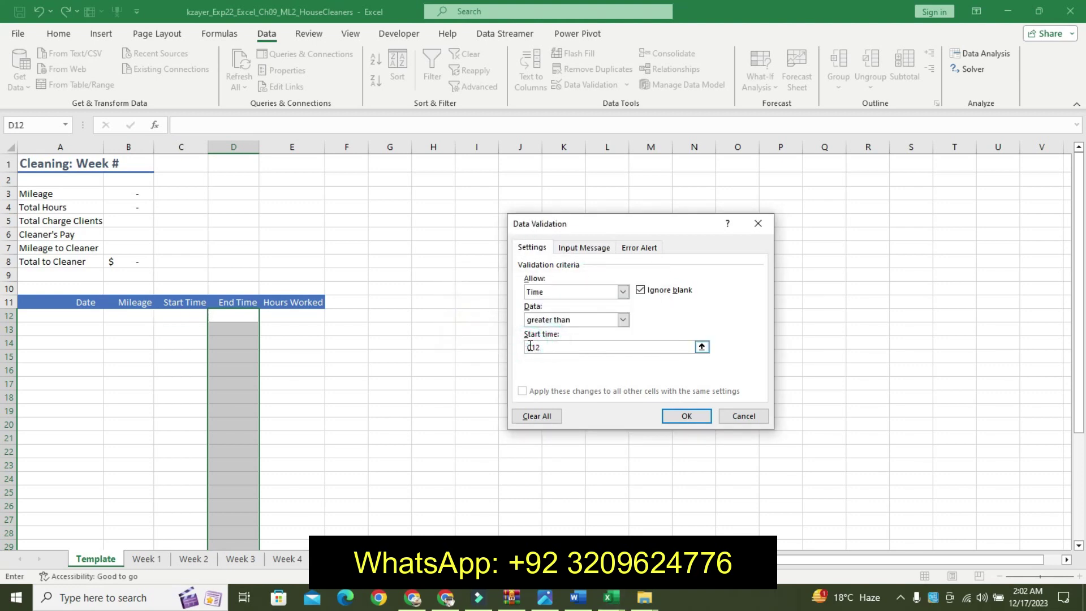
text(=)
Enter the input message title 'End Time' and message 'Enter the end time.'.
click(583, 248)
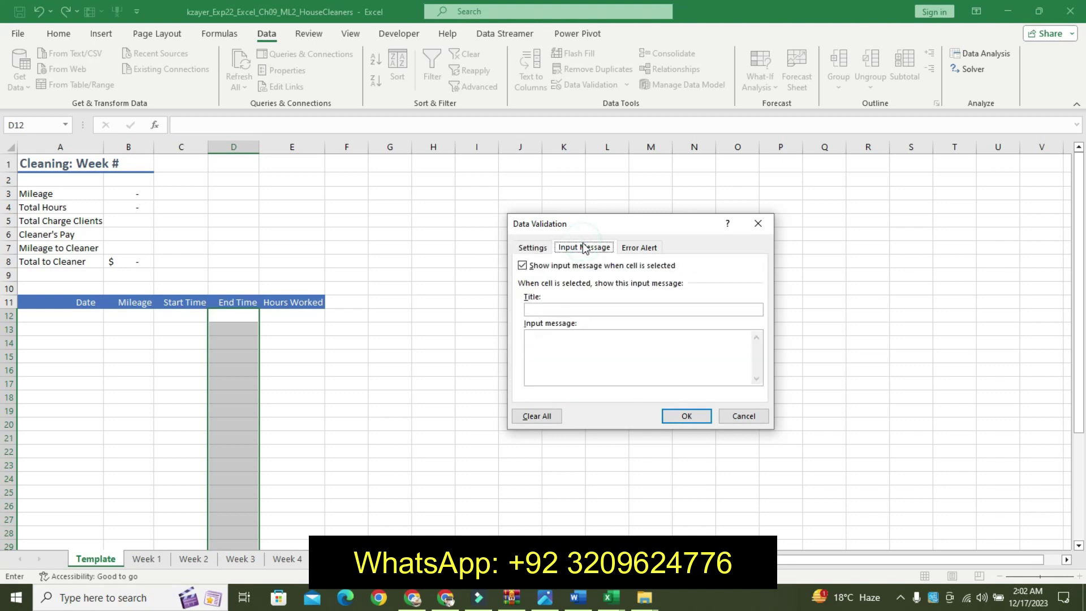
click(578, 598)
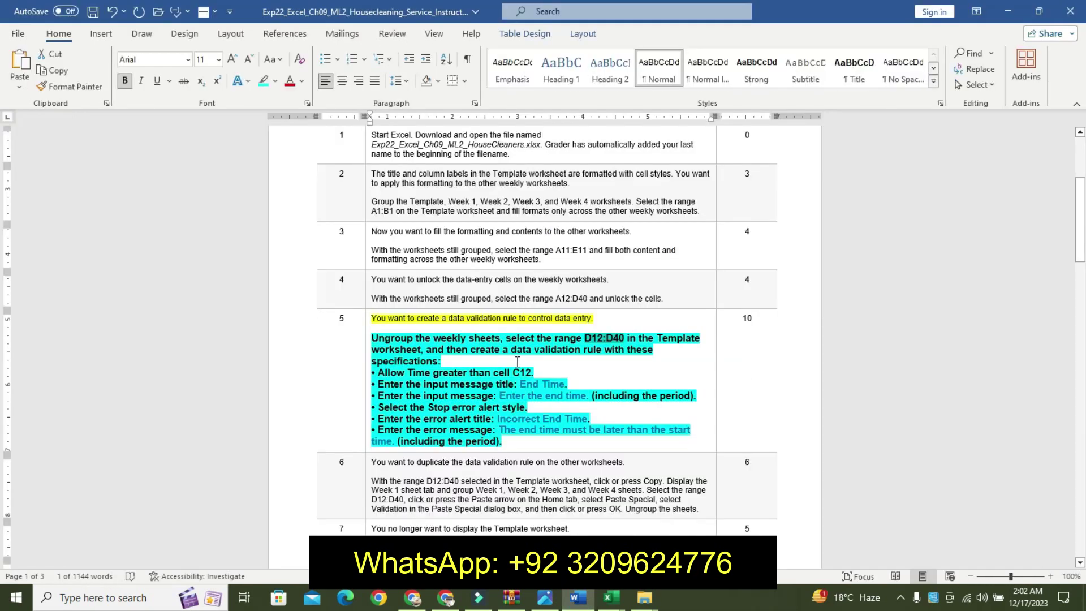
drag(520, 385, 565, 385)
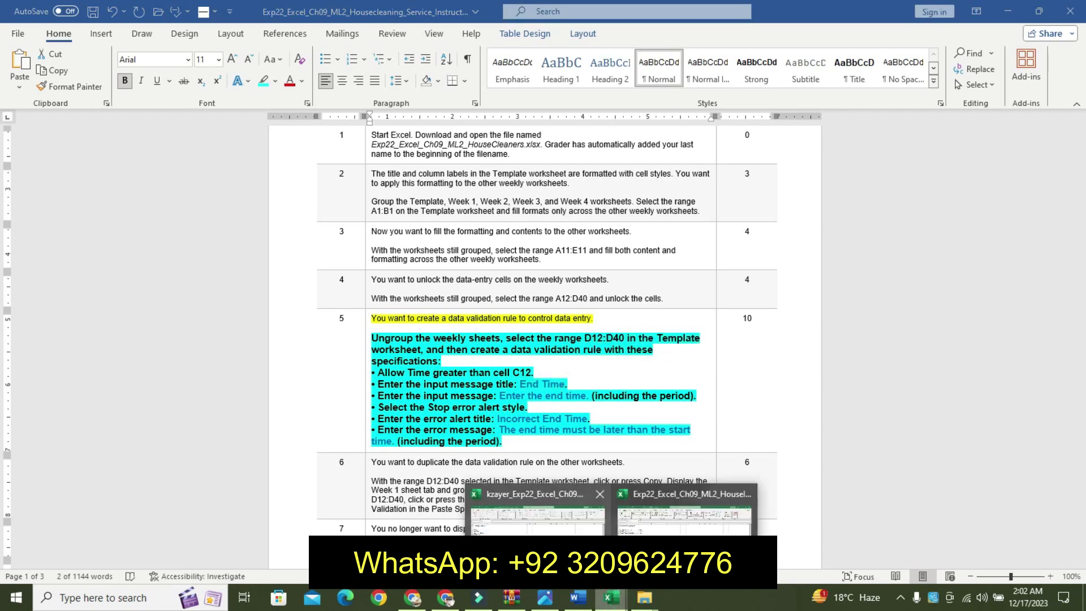
click(526, 509)
click(540, 307)
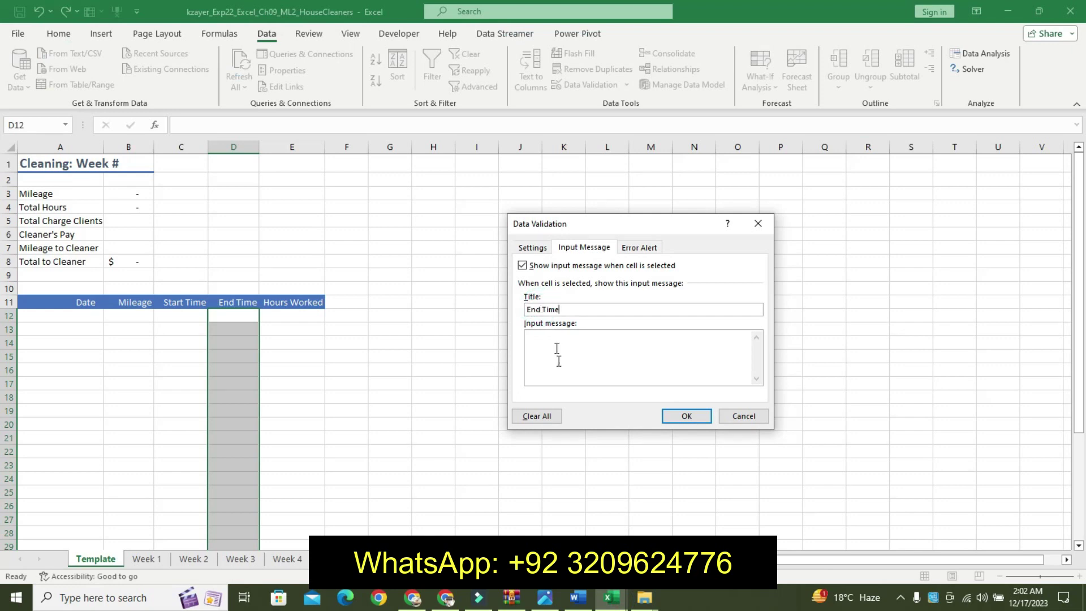
click(578, 597)
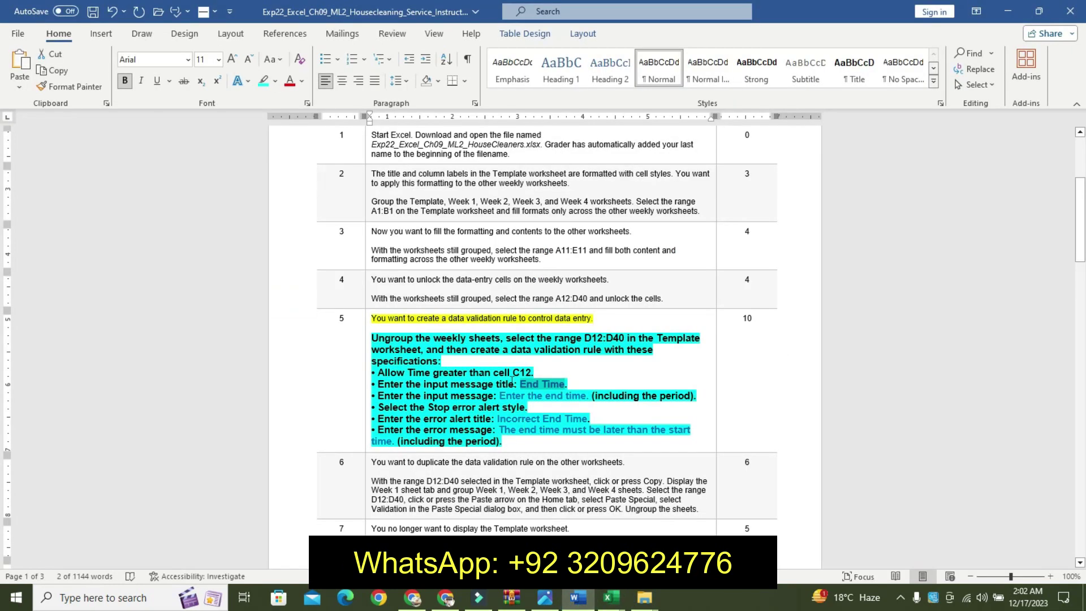
drag(515, 396, 592, 396)
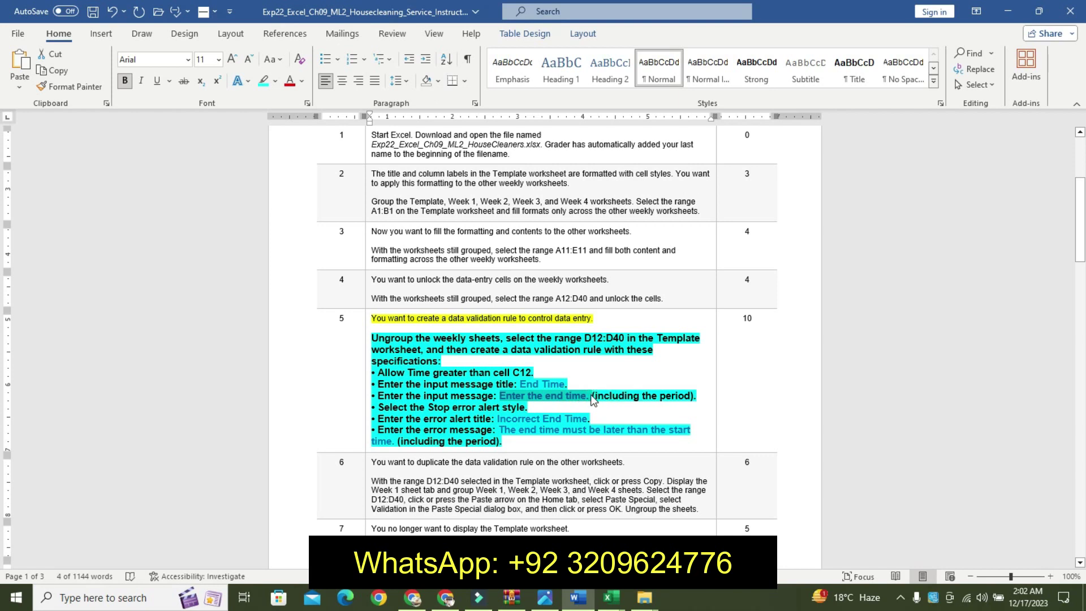
click(611, 597)
click(575, 493)
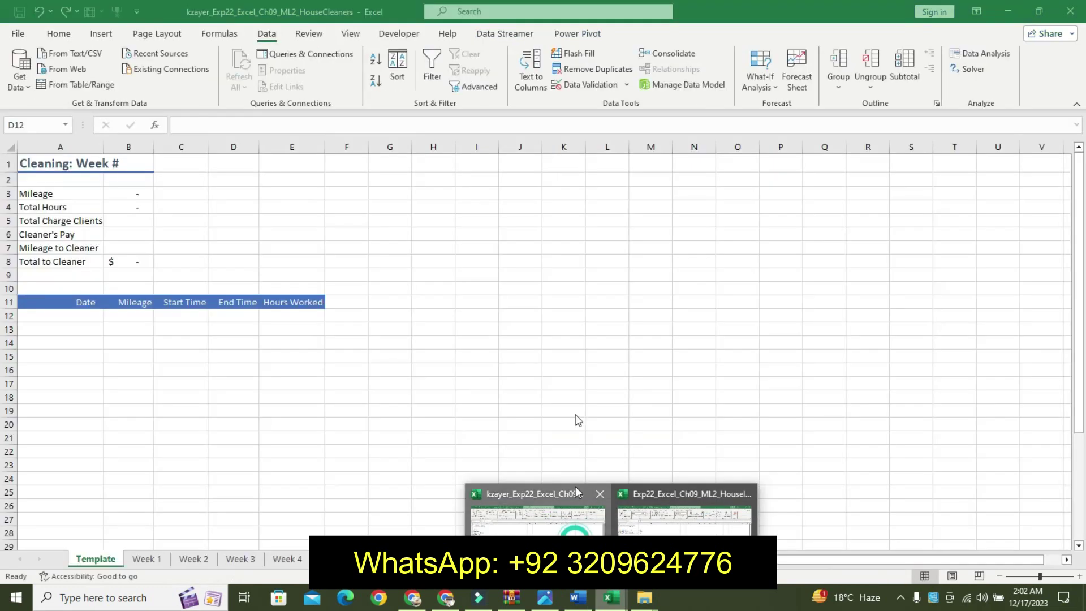
click(580, 357)
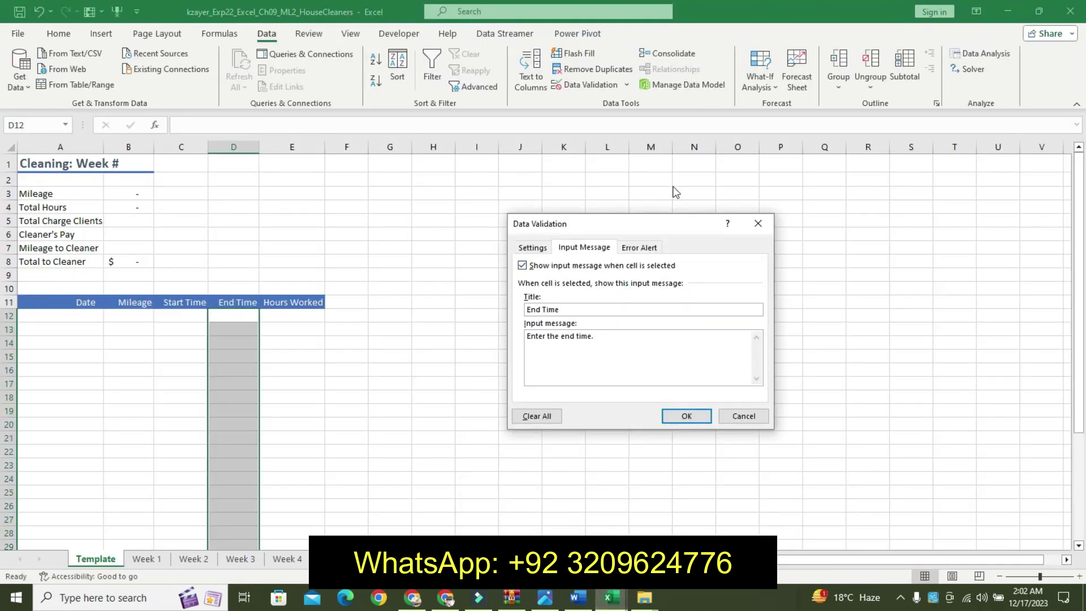
Set a Stop error alert titled 'Incorrect End Time' and paste its end-time error message.
click(645, 249)
click(578, 597)
click(499, 407)
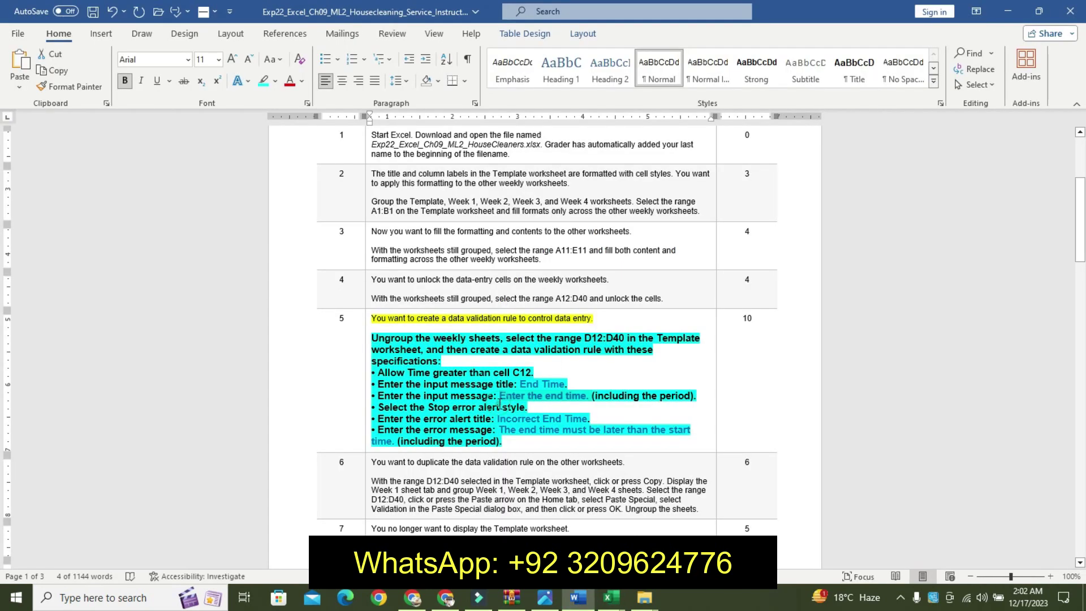
drag(499, 418, 586, 419)
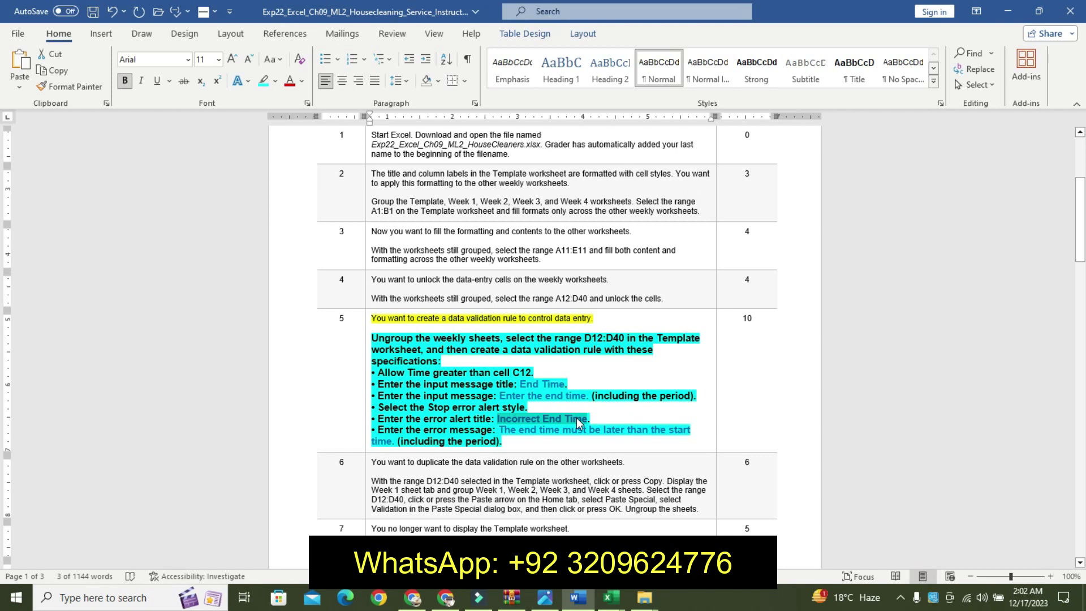
click(610, 599)
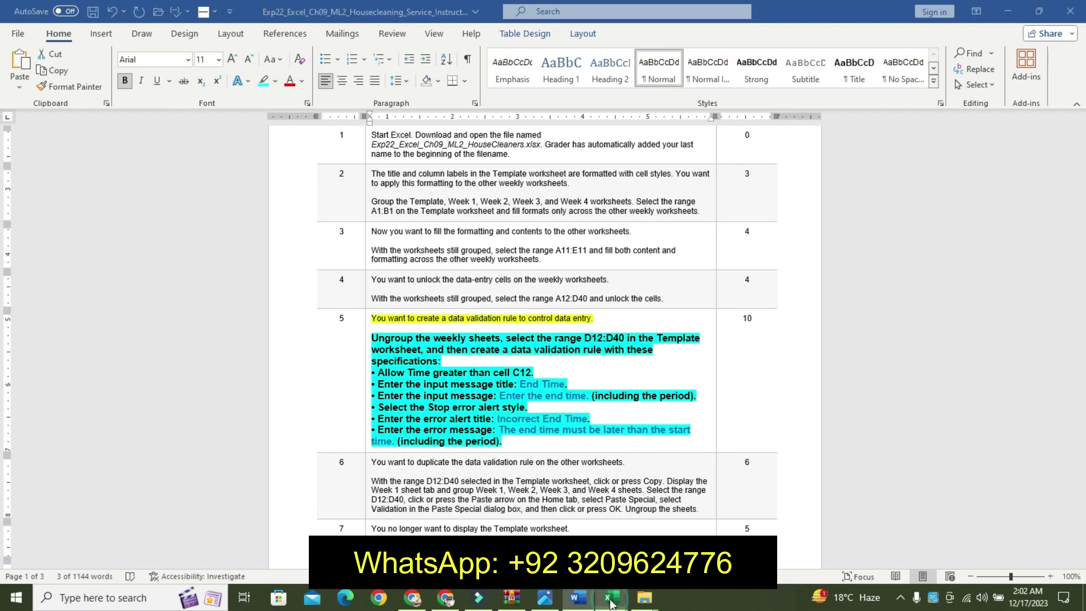
click(659, 308)
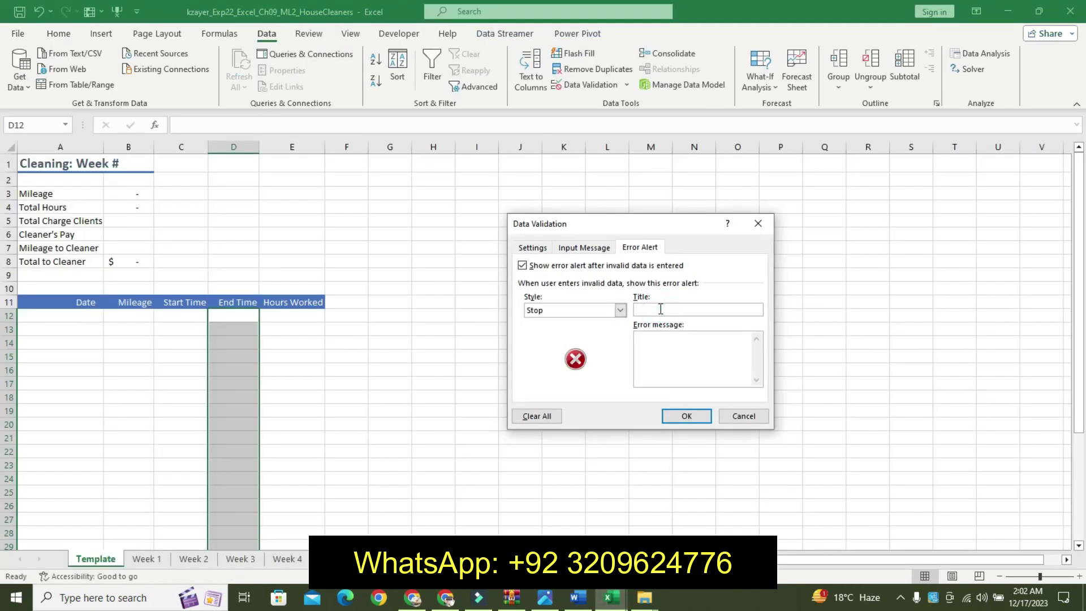
text(Incorrect End Time)
click(668, 338)
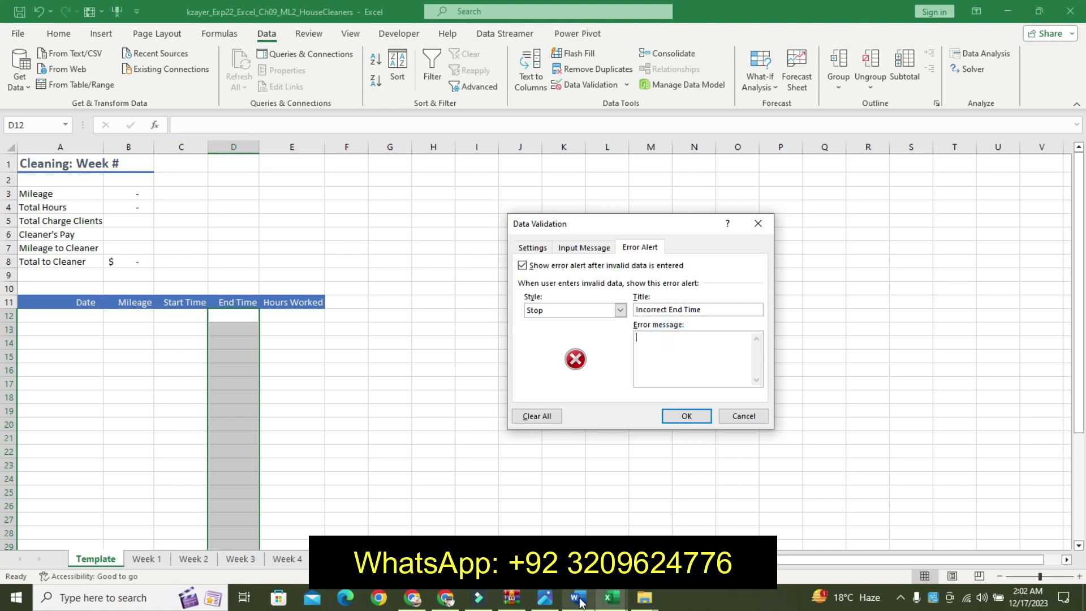
click(579, 598)
drag(502, 432, 396, 442)
key(ctrl+c)
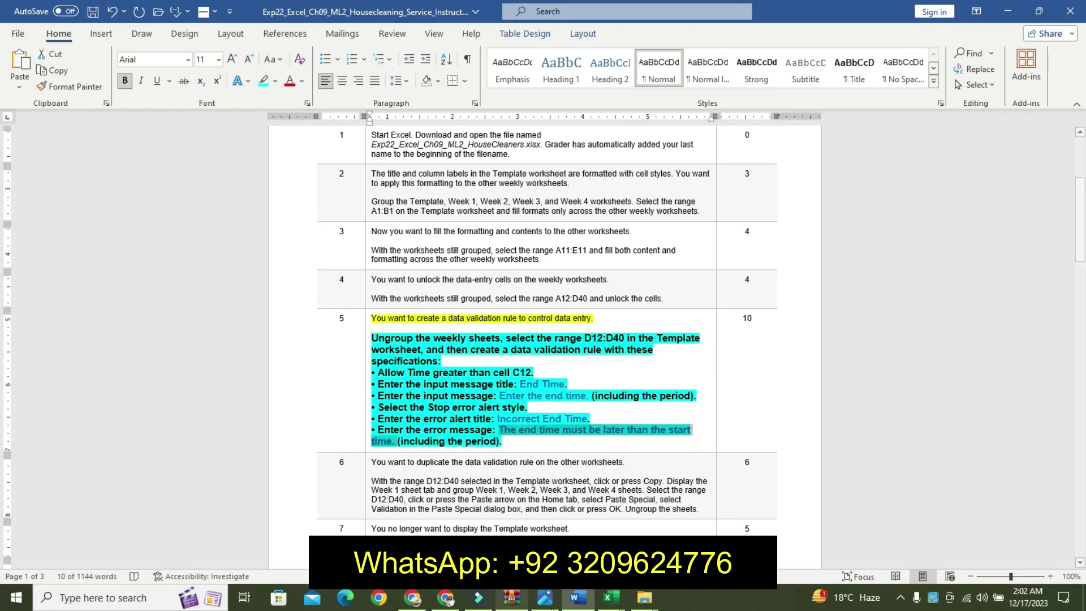
mouse_move(609, 598)
click(584, 521)
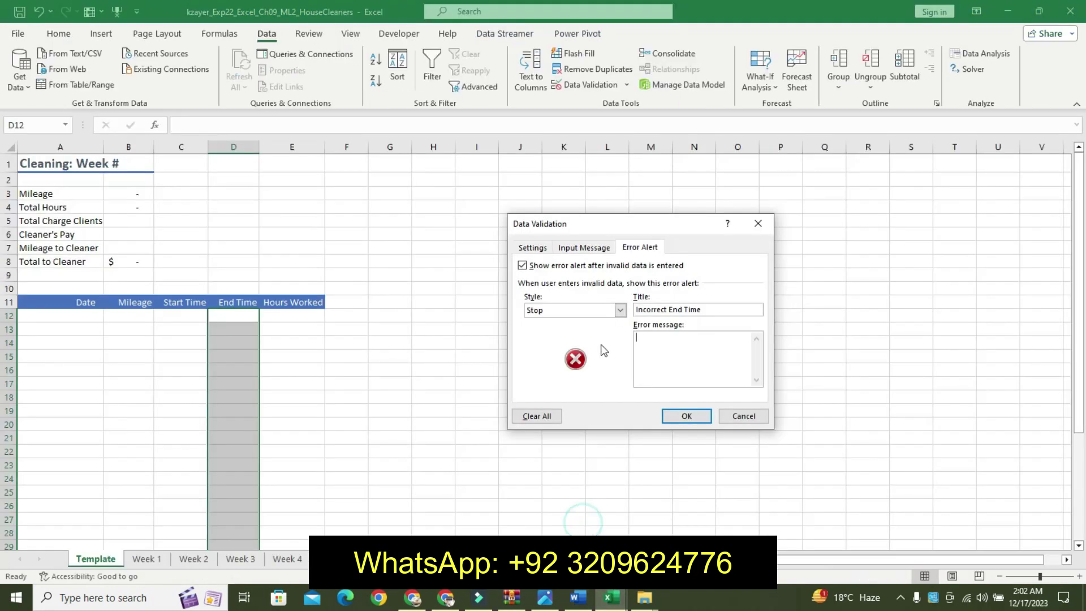
click(667, 344)
key(ctrl+v)
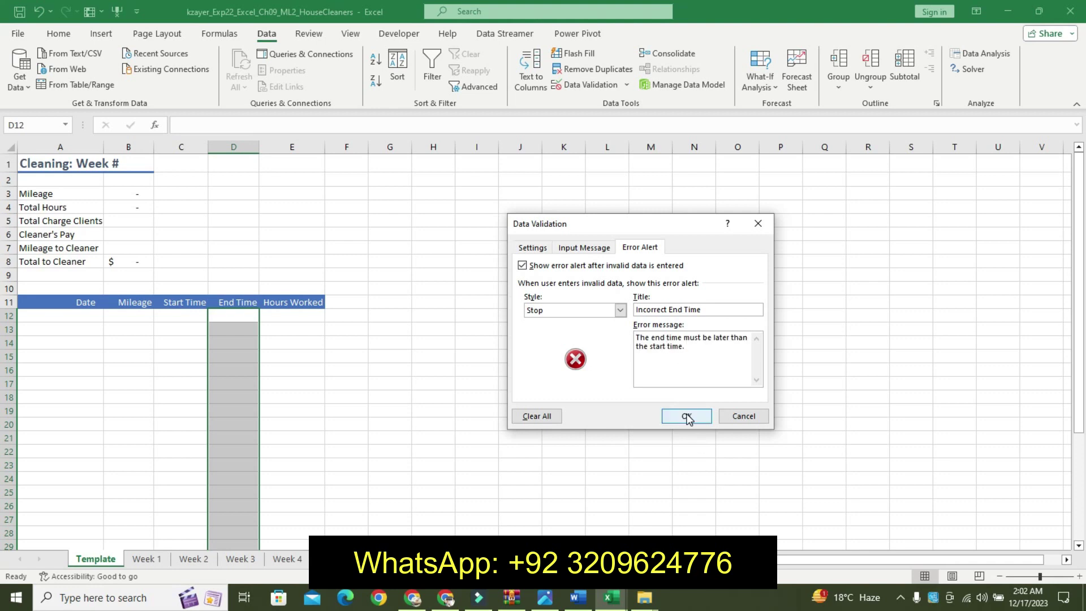
Confirm the End Time validation rule and undo Step 5's formatting in Word.
click(686, 417)
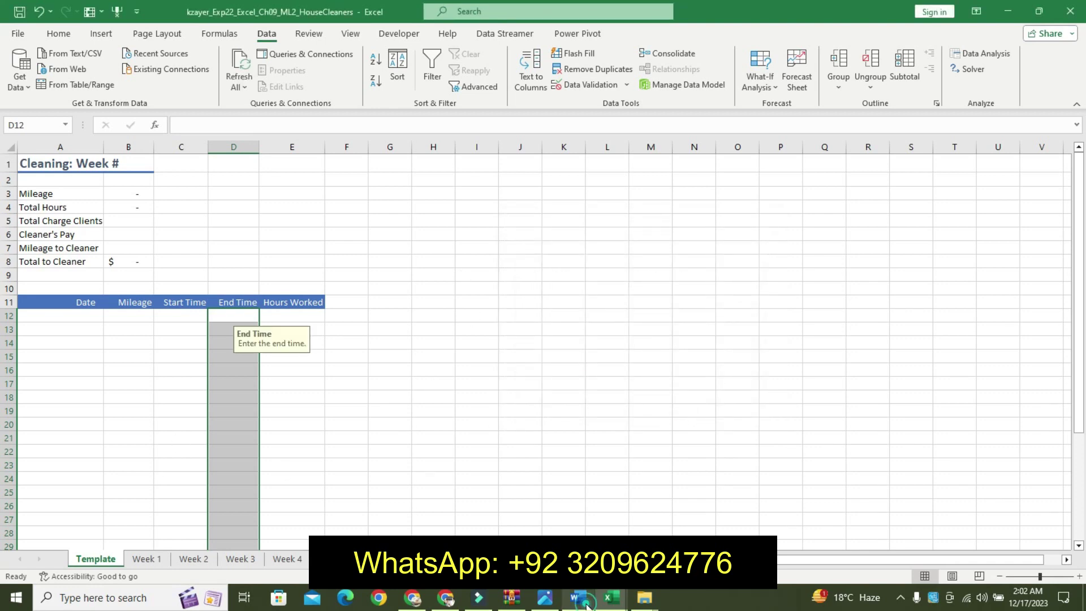
click(577, 598)
key(ctrl+z)
key(ctrl+z)
key(ctrl+z)
key(ctrl+z)
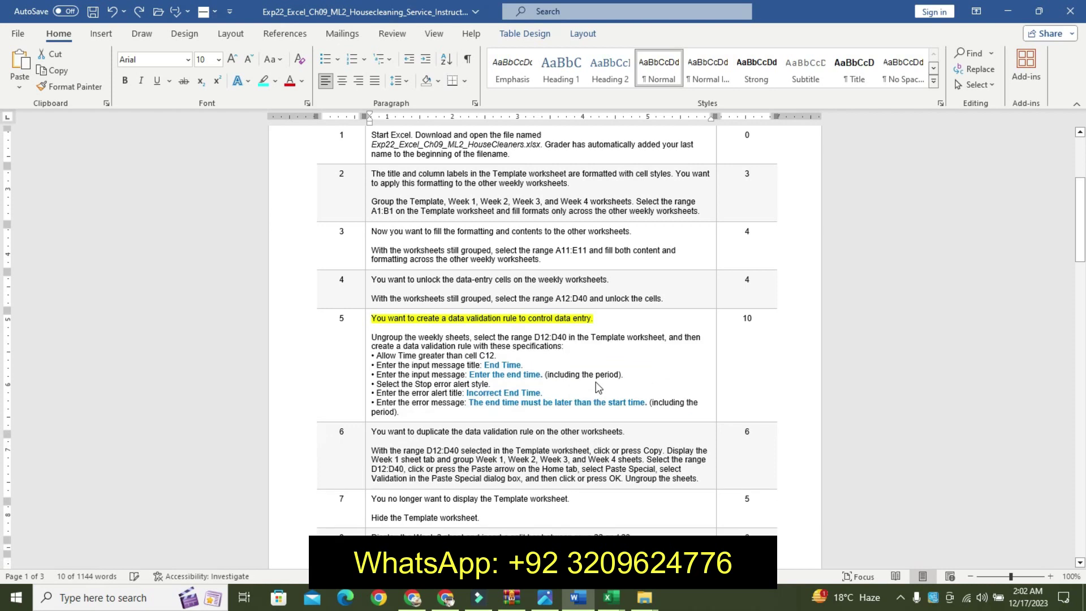
key(ctrl+z)
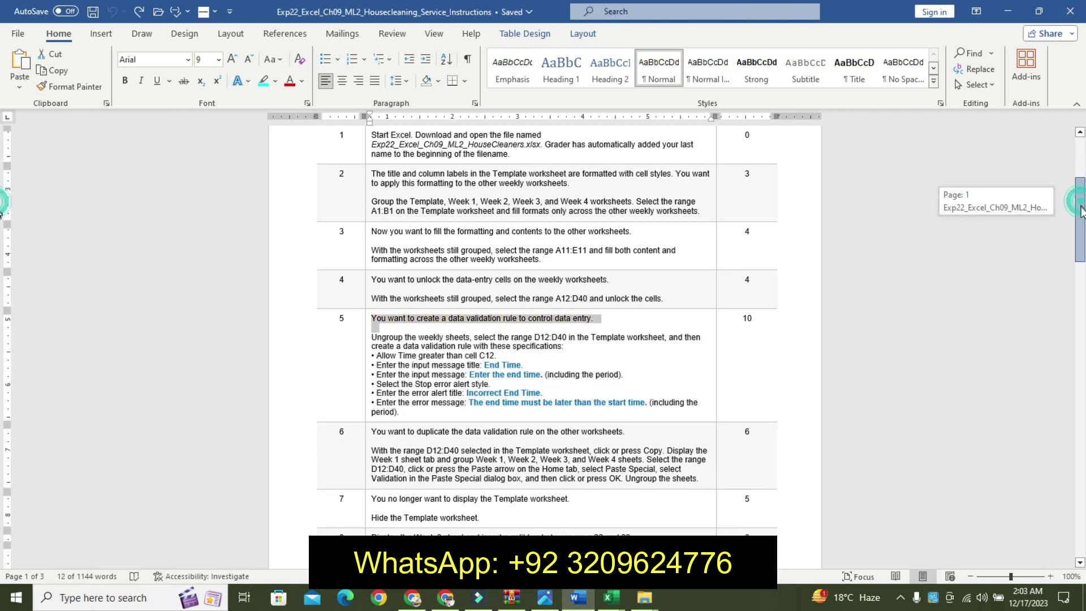
drag(1081, 202, 1081, 218)
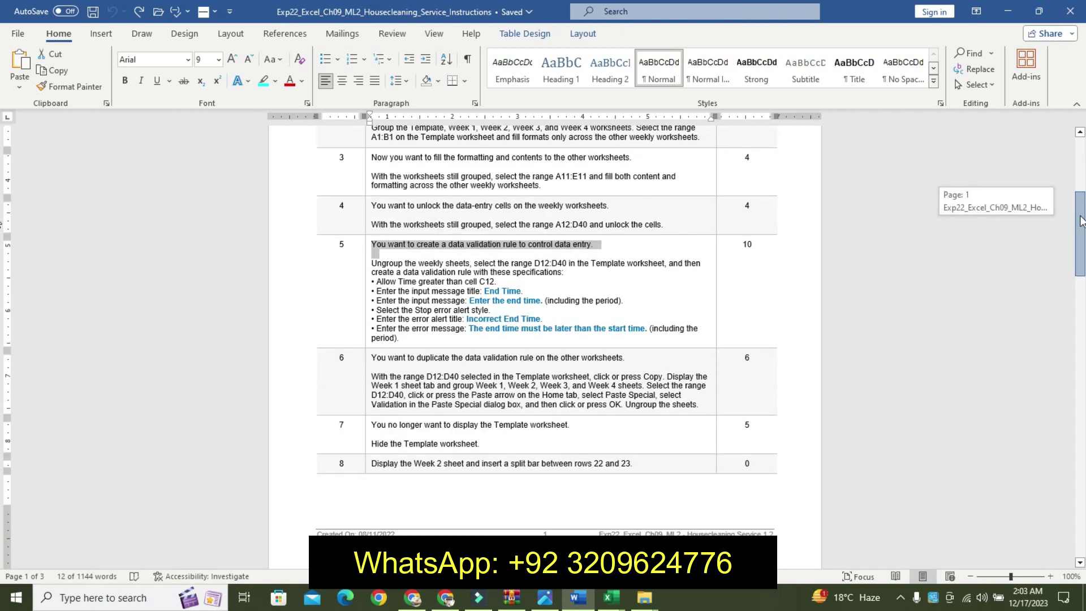
Highlight Step 6's first line in yellow.
triple_click(376, 359)
click(477, 349)
click(463, 360)
click(370, 374)
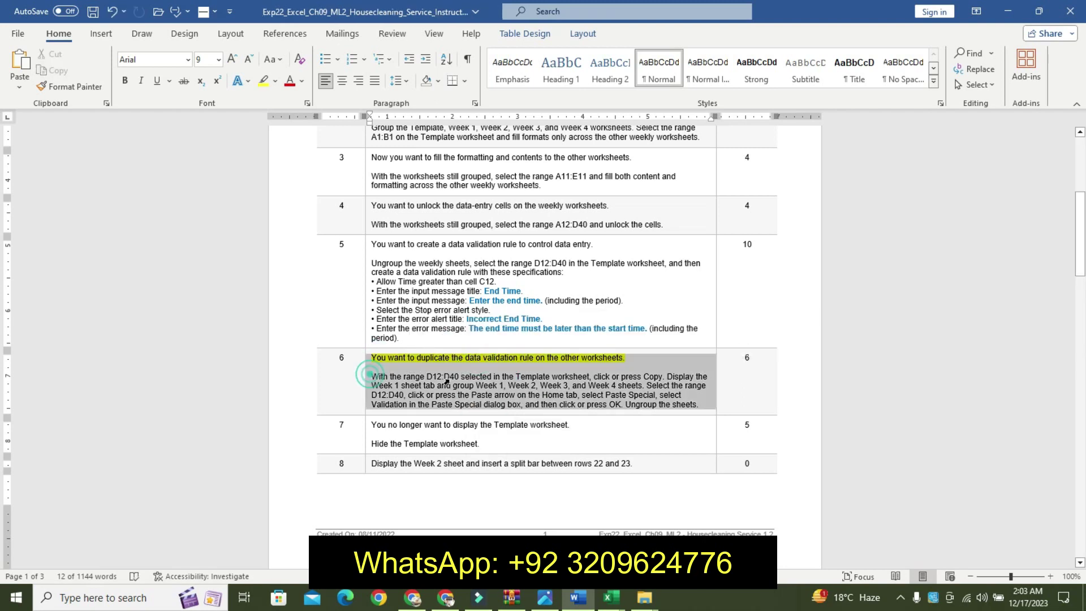
click(491, 376)
Make Step 6's detailed instructions paragraph 11 pt, bold, with turquoise highlight.
drag(375, 377, 683, 407)
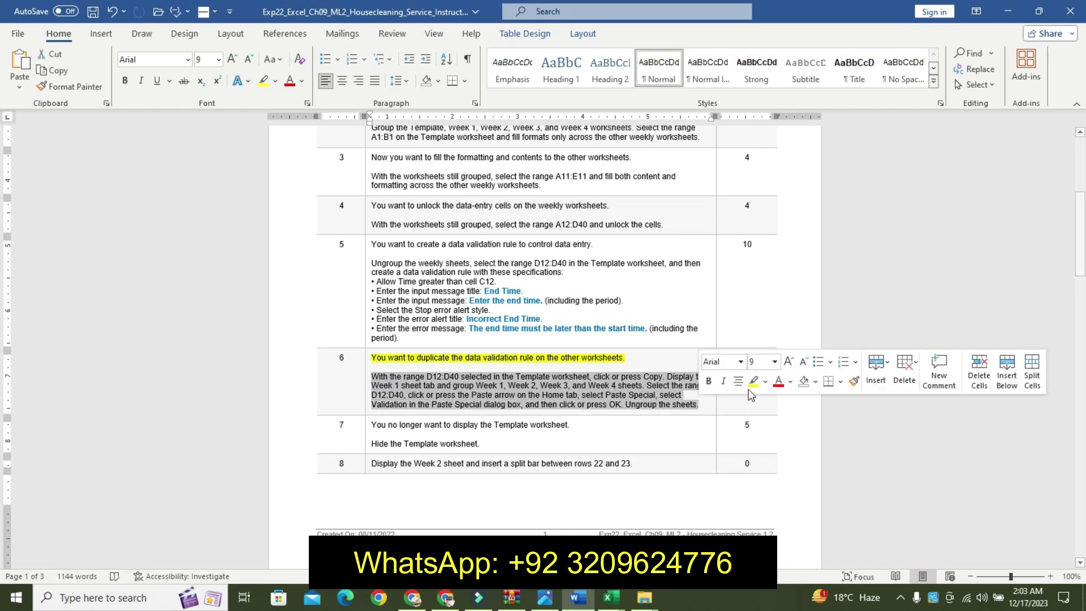
click(789, 361)
click(789, 361)
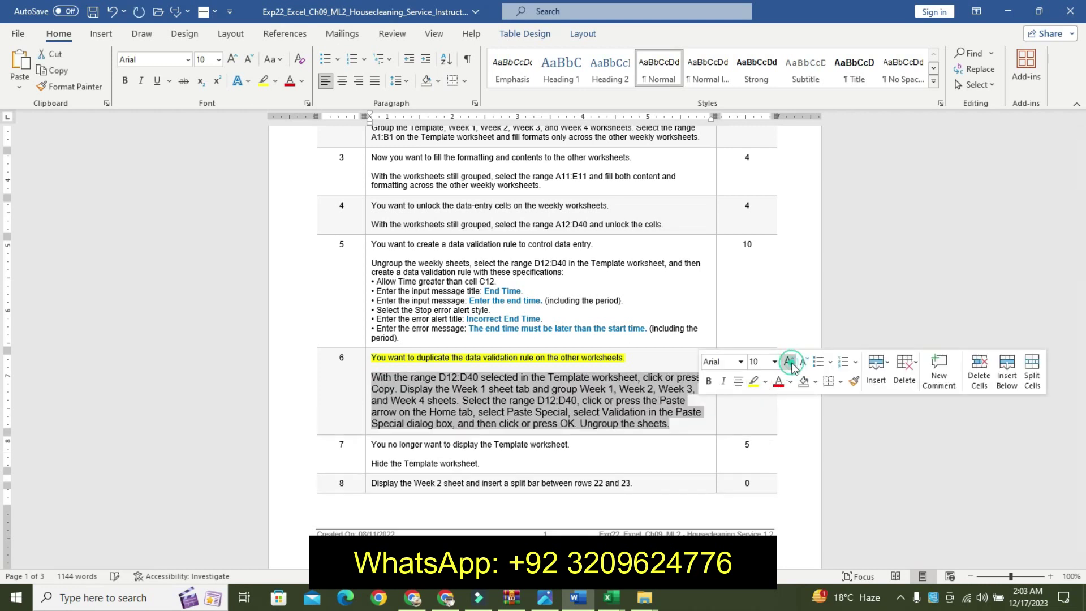
click(709, 381)
click(767, 382)
click(798, 394)
click(458, 400)
Mark the D12:D40 range in Step 6's text and return to the House Cleaners workbook.
drag(459, 376, 482, 379)
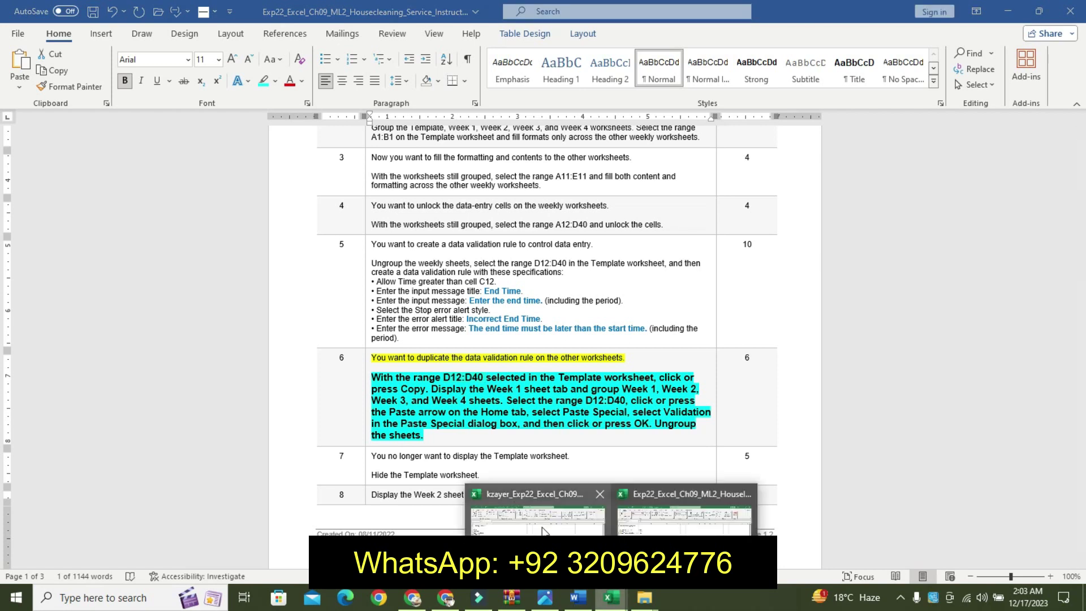
click(537, 518)
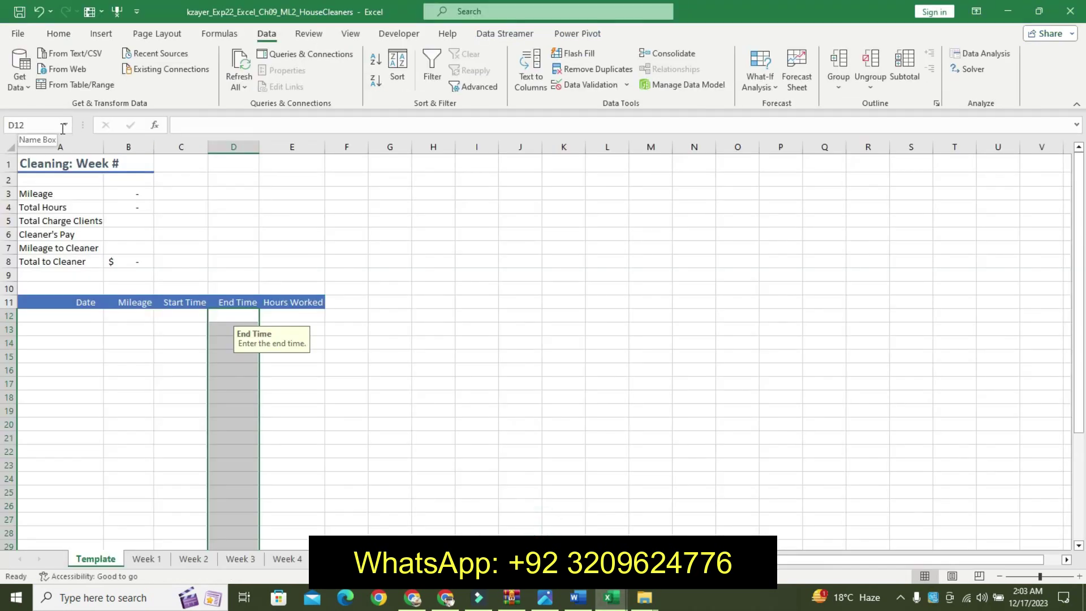
click(578, 597)
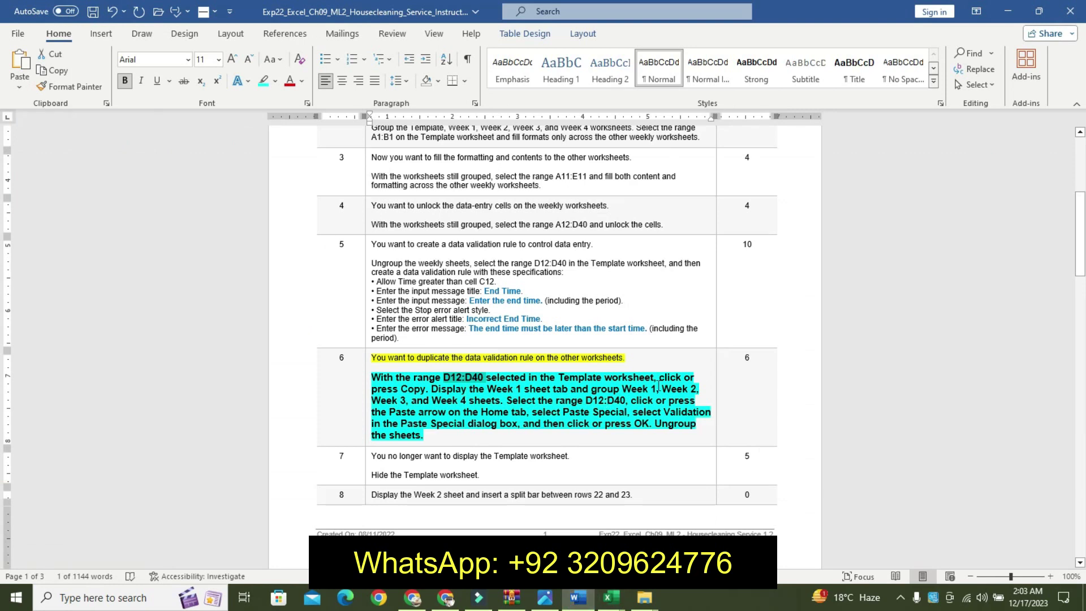
click(610, 592)
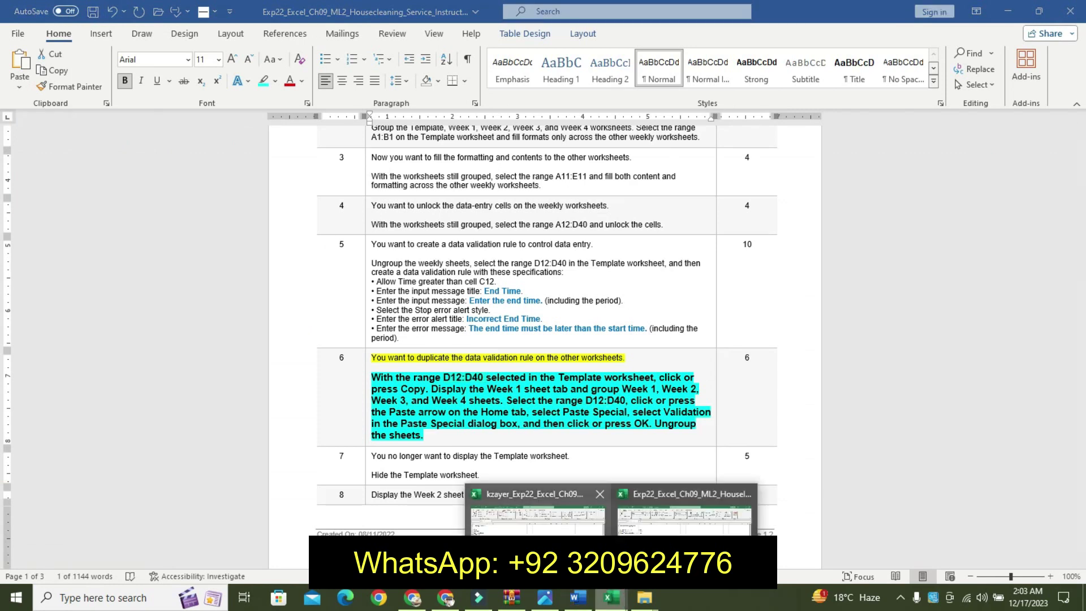
click(537, 510)
Copy the Template's End Time cells D12:D40, checking Step 6's Week 1 instruction.
click(47, 127)
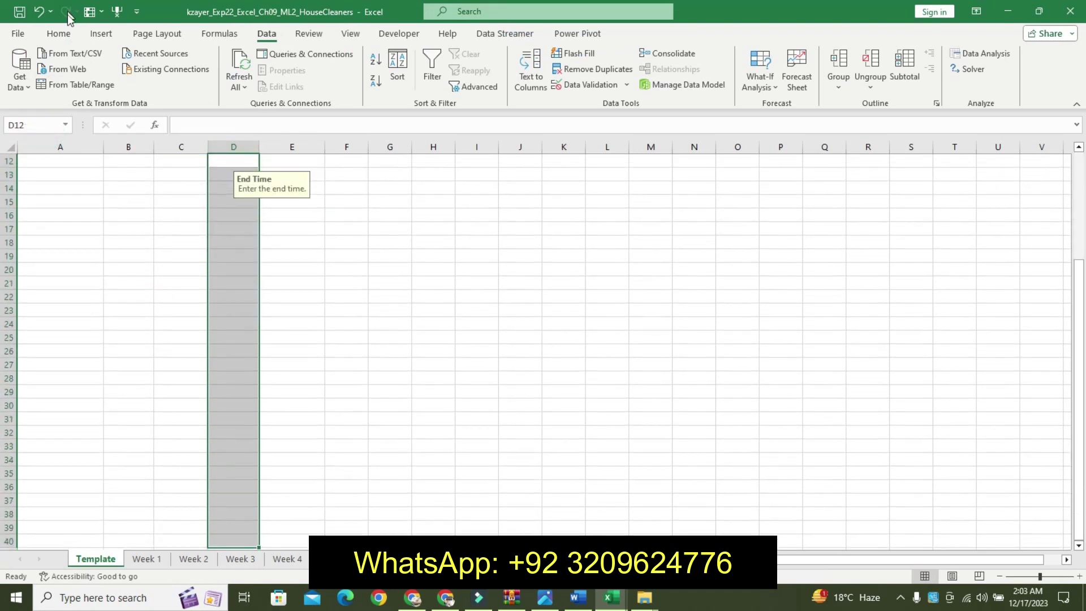
click(58, 35)
click(51, 70)
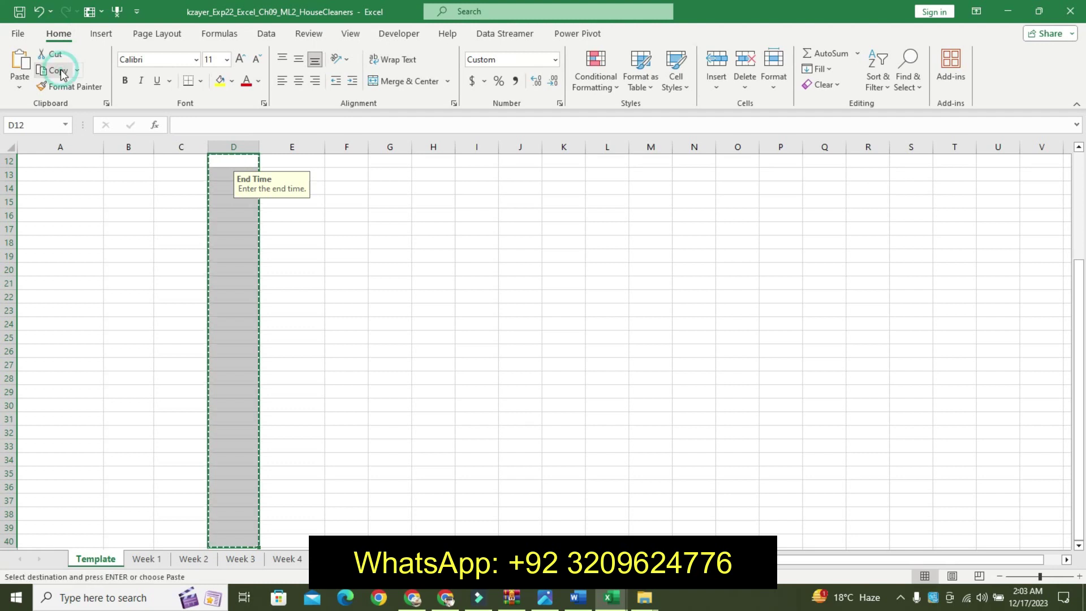
click(578, 597)
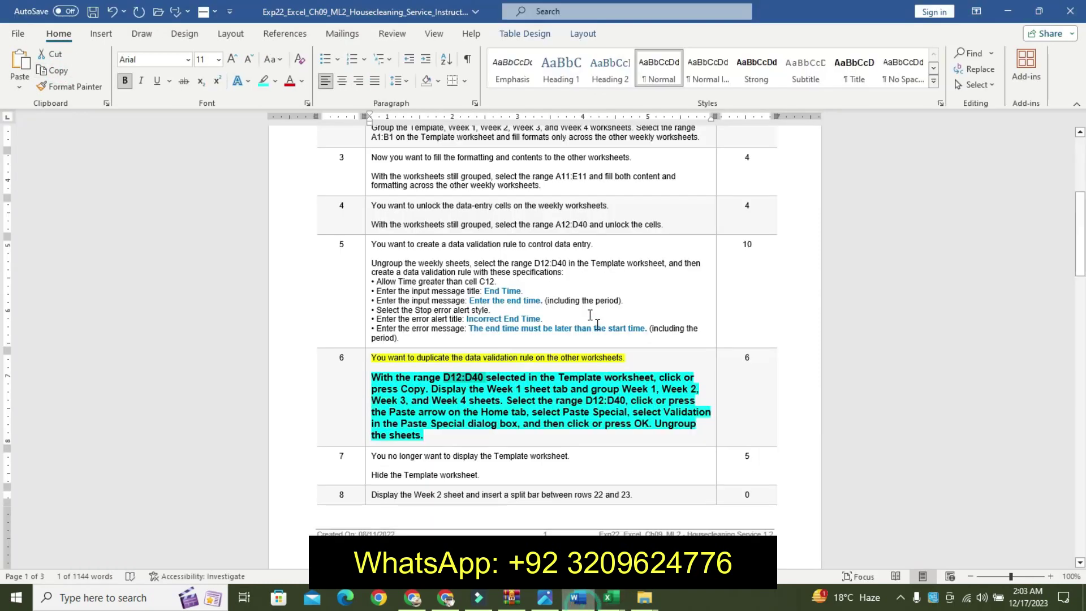
click(556, 392)
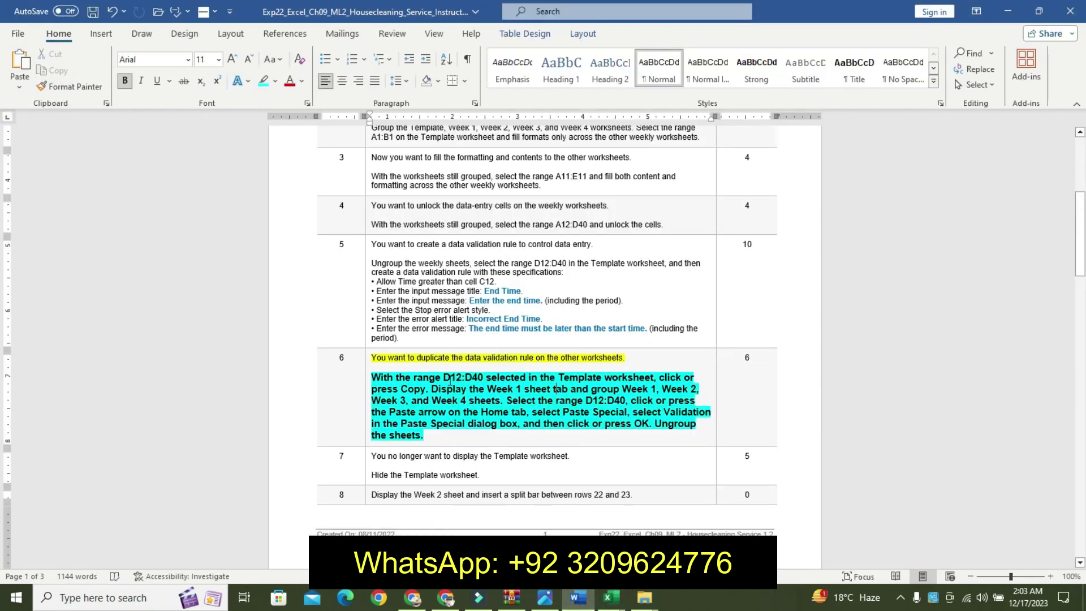
mouse_move(456, 390)
mouse_down()
mouse_move(533, 386)
mouse_move(501, 403)
mouse_up()
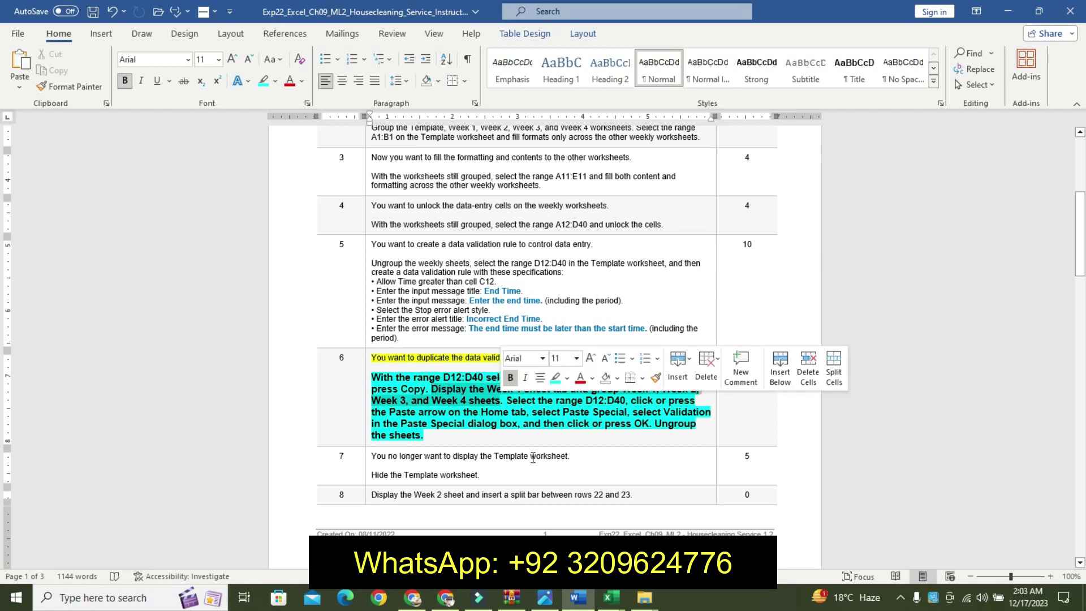
click(611, 598)
click(696, 509)
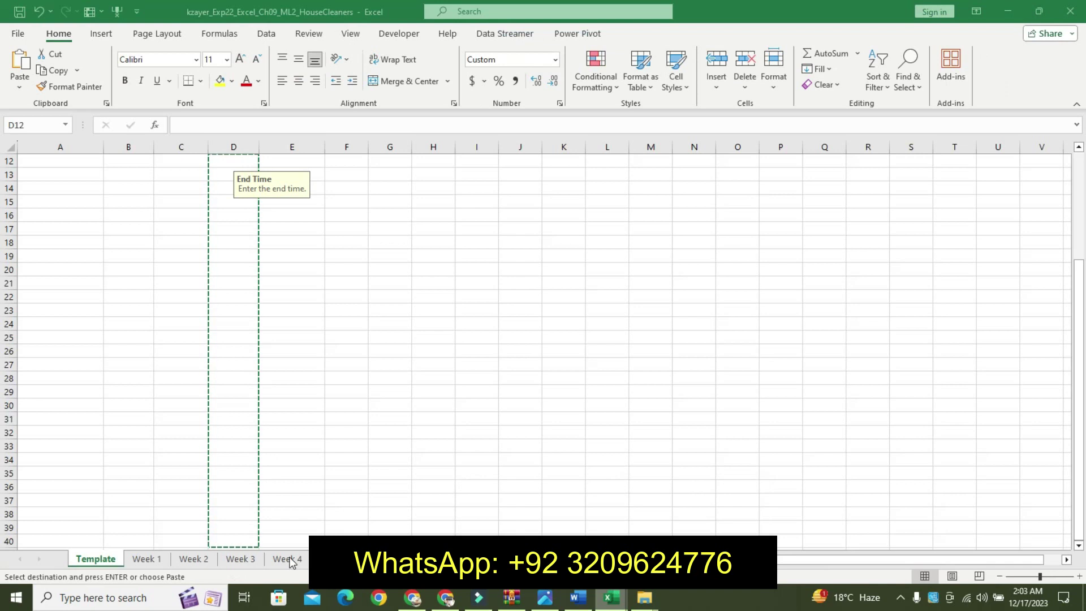
Group the Week 1 through Week 4 sheets.
click(157, 560)
shift+click(193, 559)
click(155, 561)
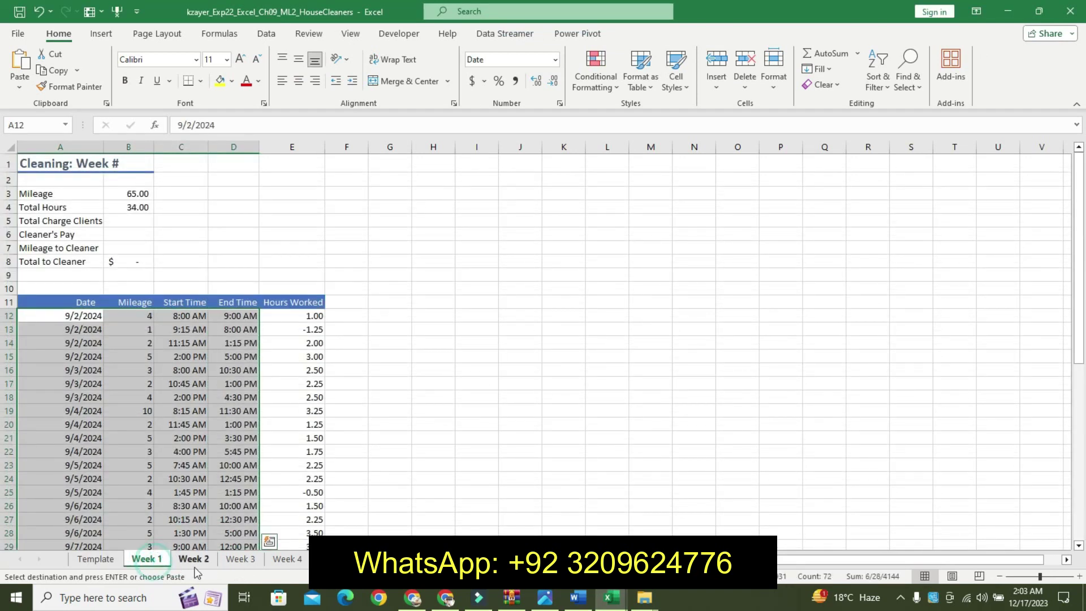
shift+click(194, 559)
shift+click(240, 559)
shift+click(287, 559)
click(588, 598)
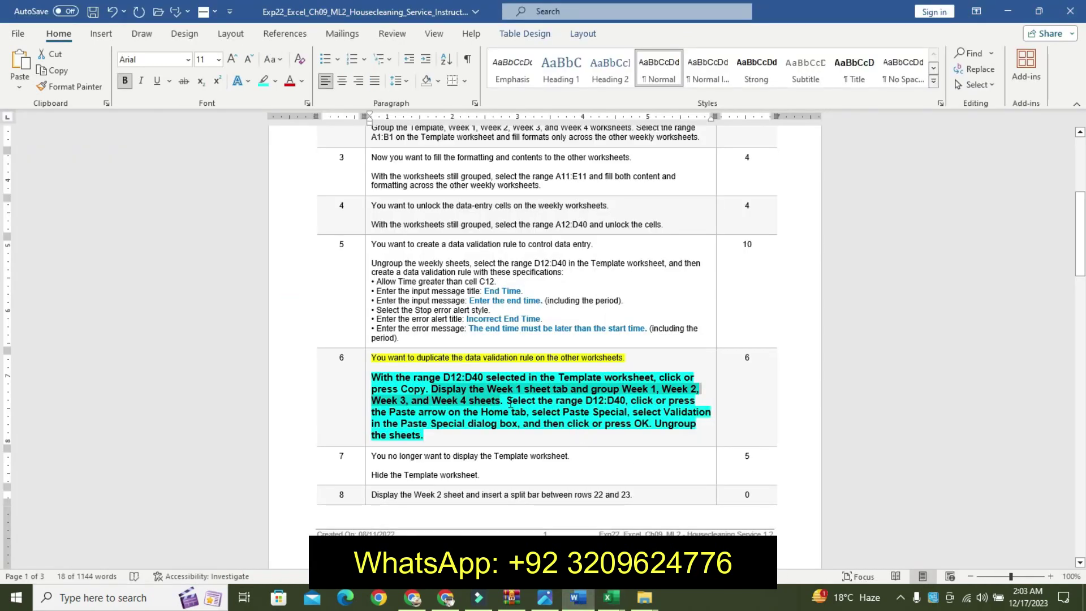
mouse_move(508, 402)
mouse_down()
mouse_move(610, 403)
mouse_move(648, 430)
mouse_up()
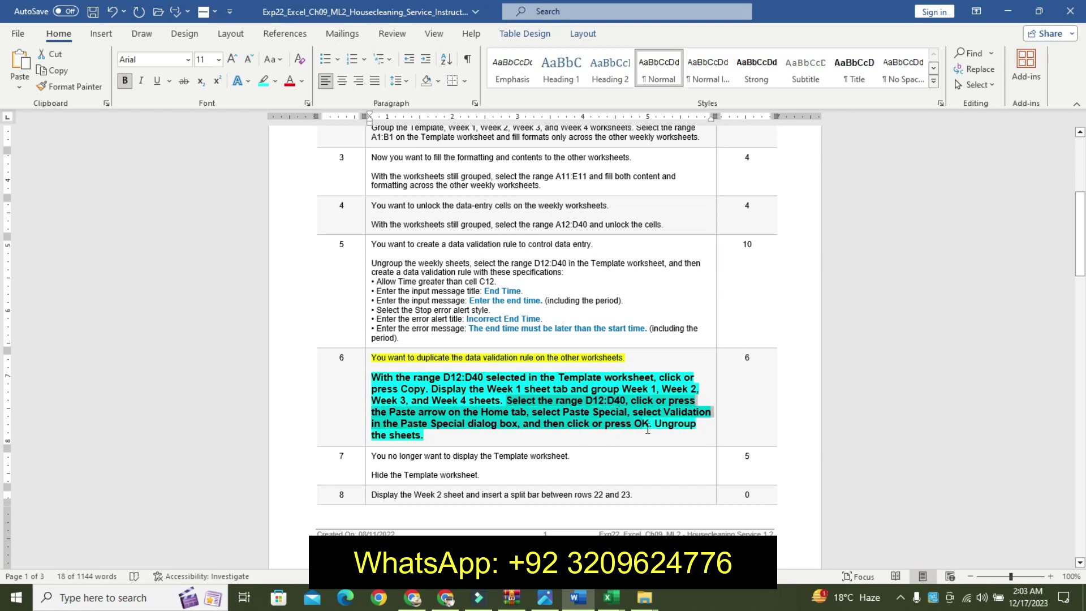
click(611, 598)
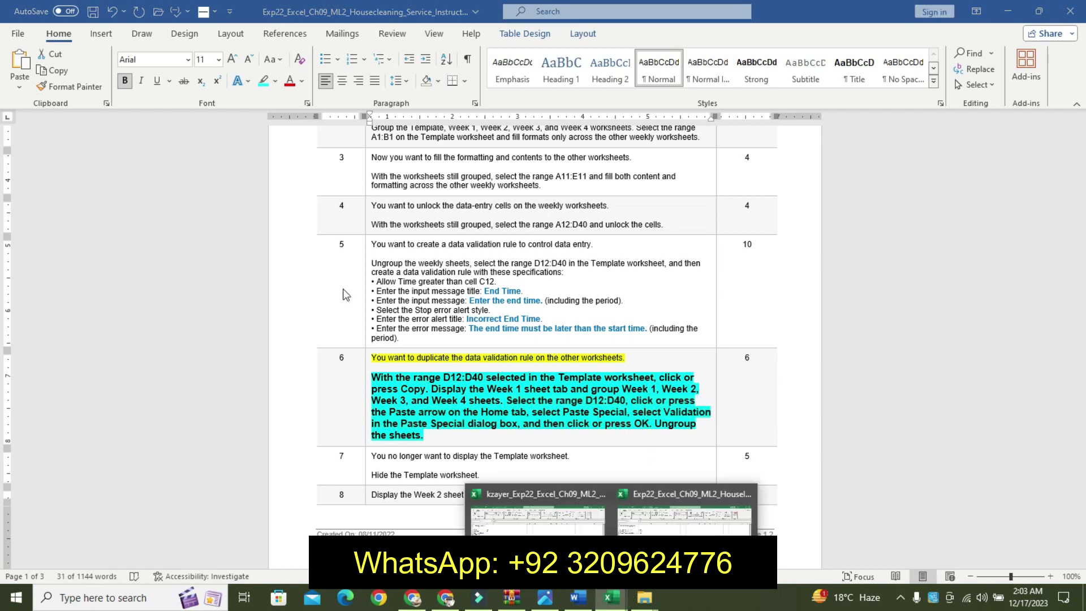
click(539, 515)
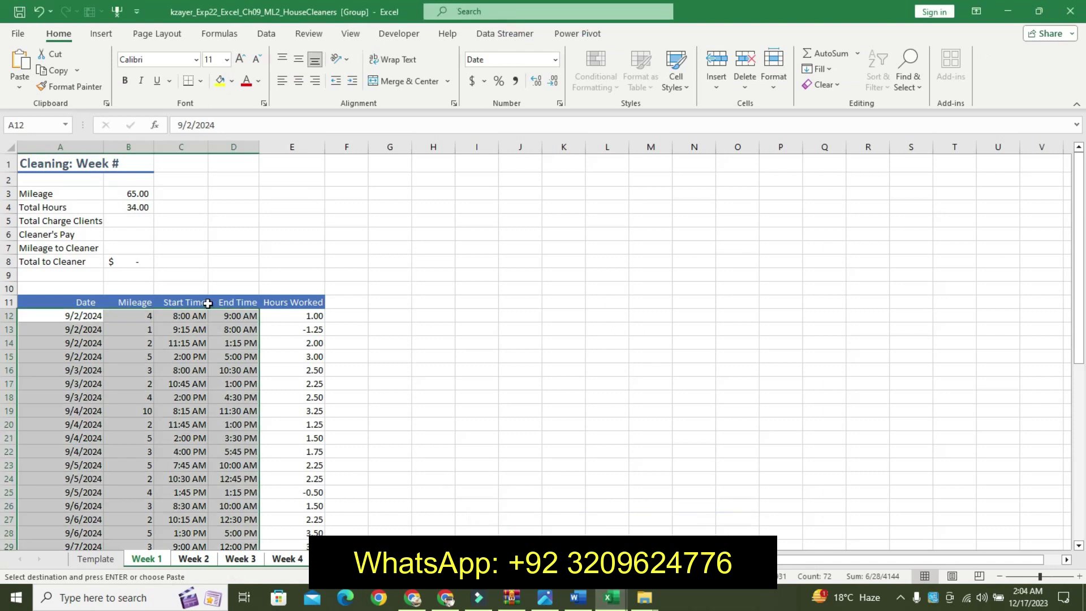
Paste only the End Time validation rule onto D12:D40 of the grouped Week 1–4 sheets.
mouse_move(237, 316)
mouse_down()
mouse_move(236, 578)
mouse_move(244, 547)
mouse_up()
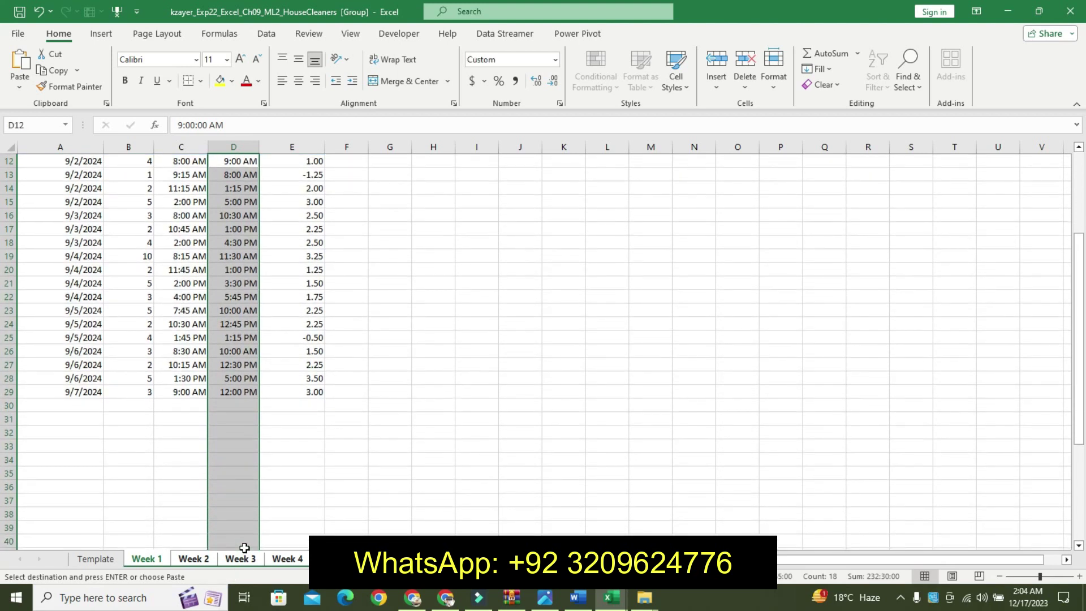
click(578, 598)
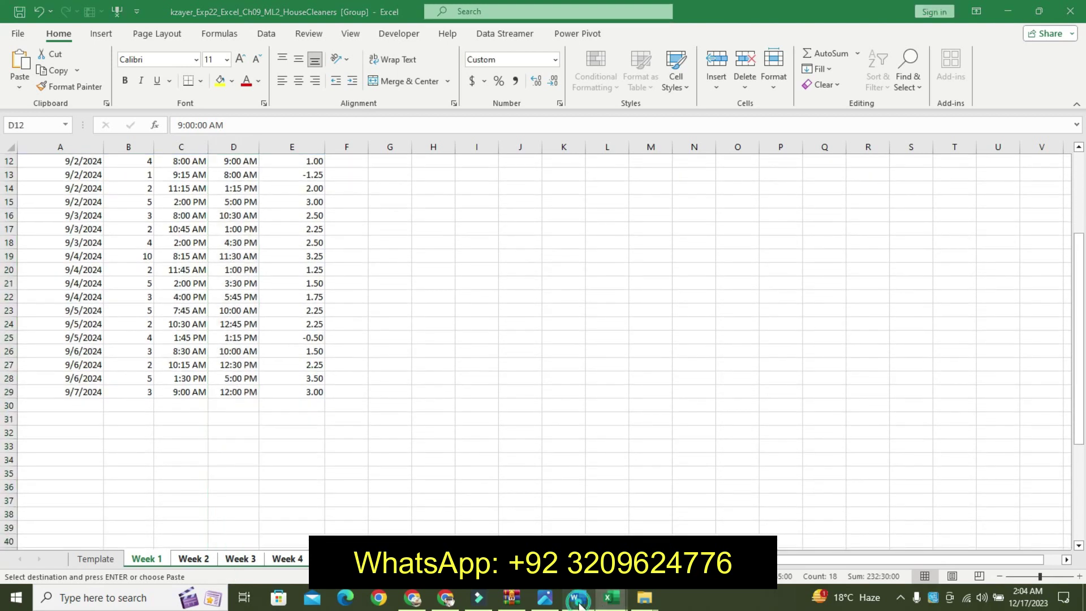
mouse_move(610, 597)
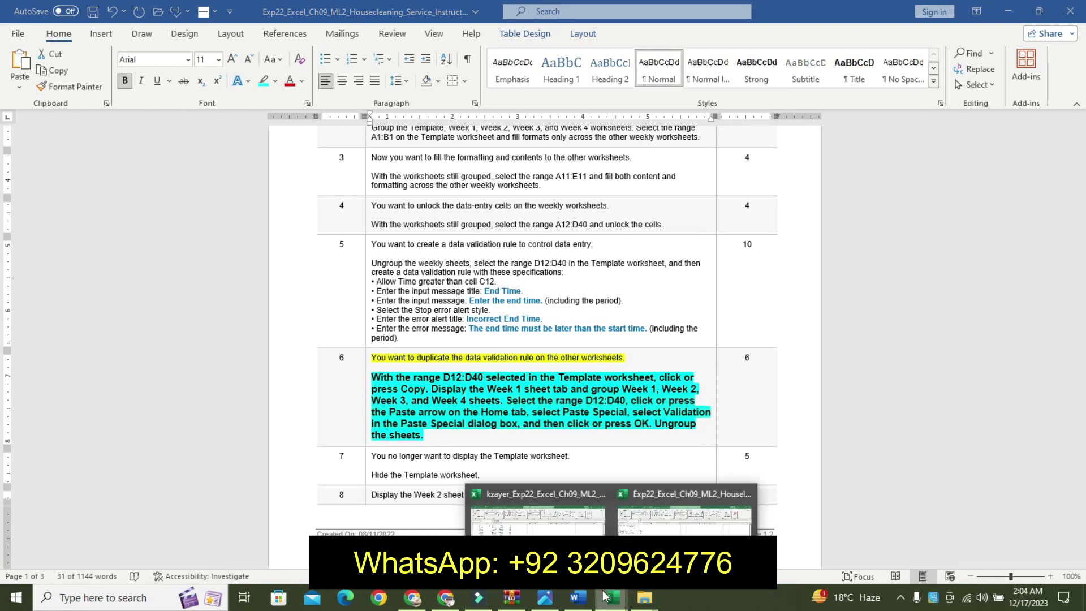
click(555, 526)
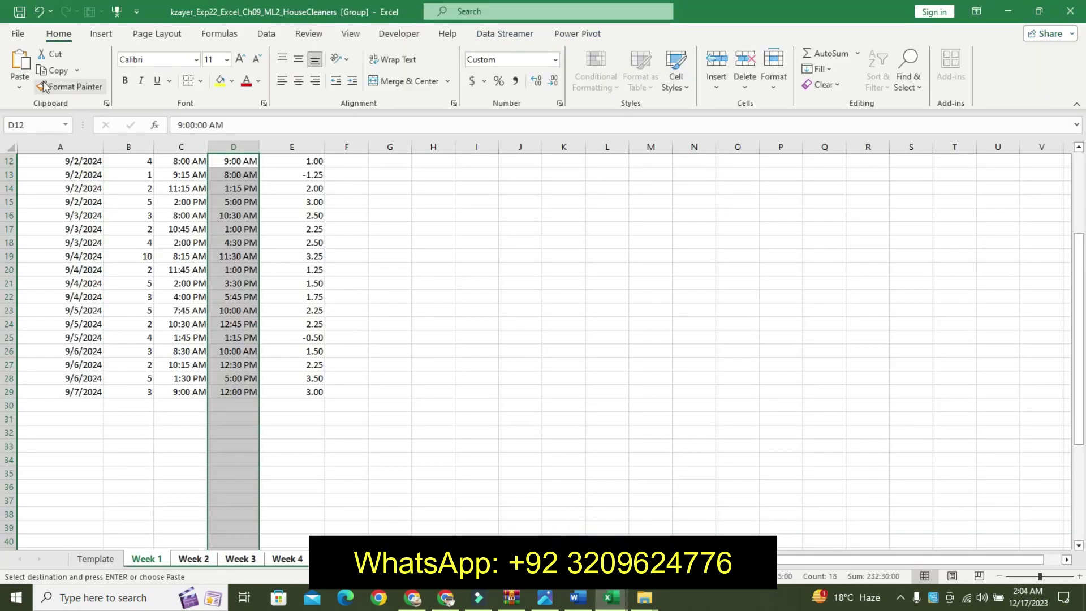
click(19, 88)
click(55, 254)
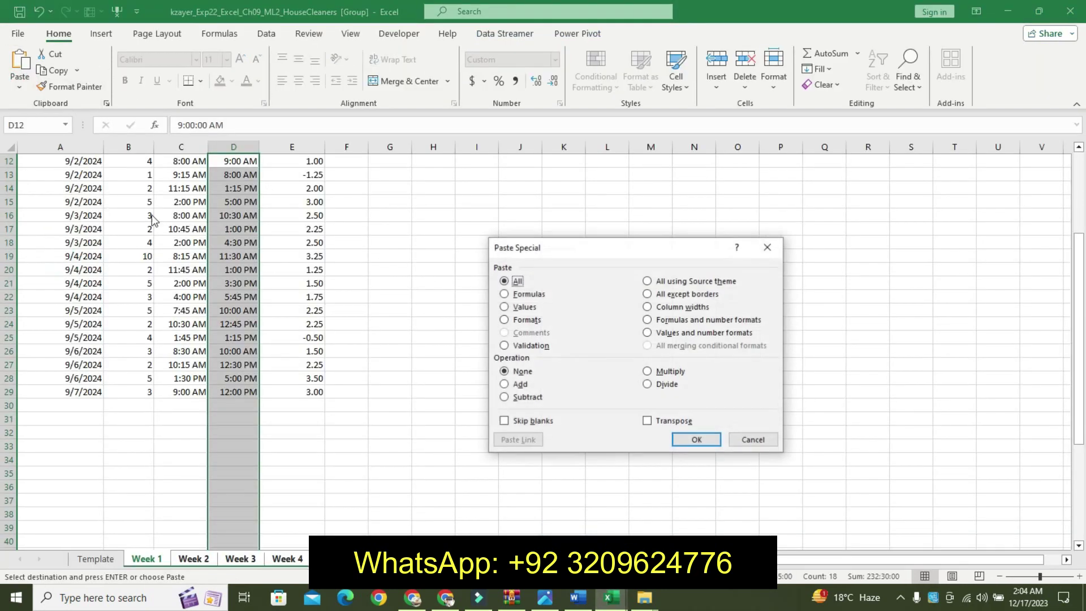
click(532, 346)
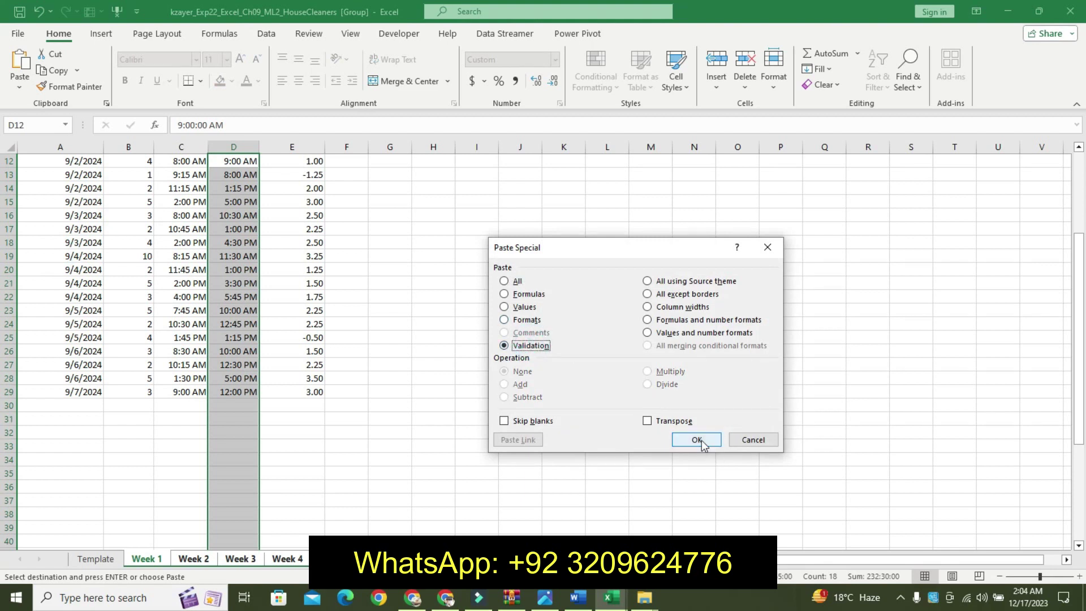
click(697, 439)
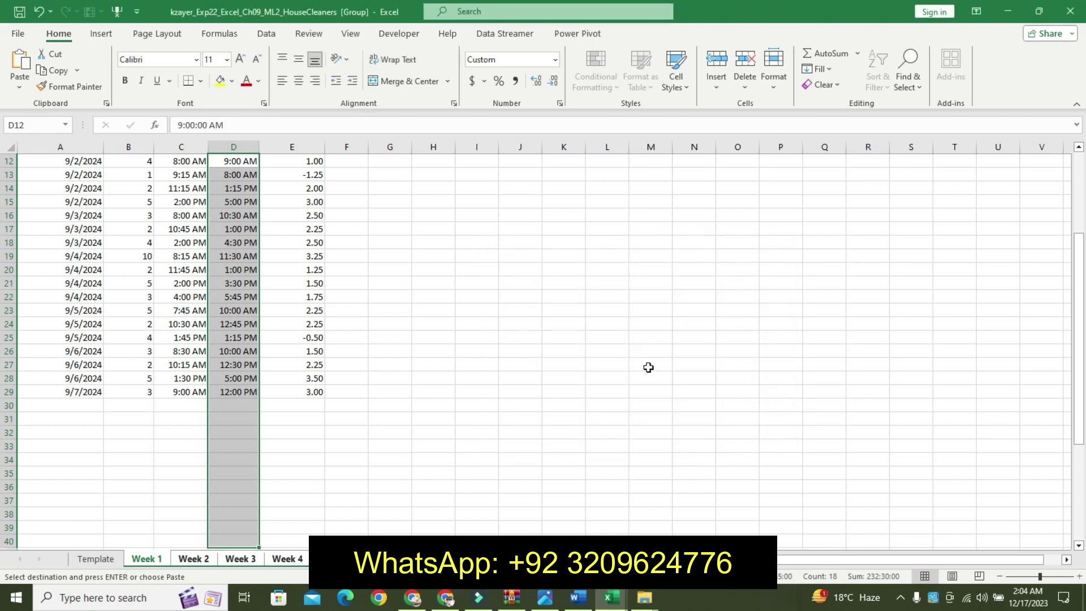
drag(1079, 323, 1079, 301)
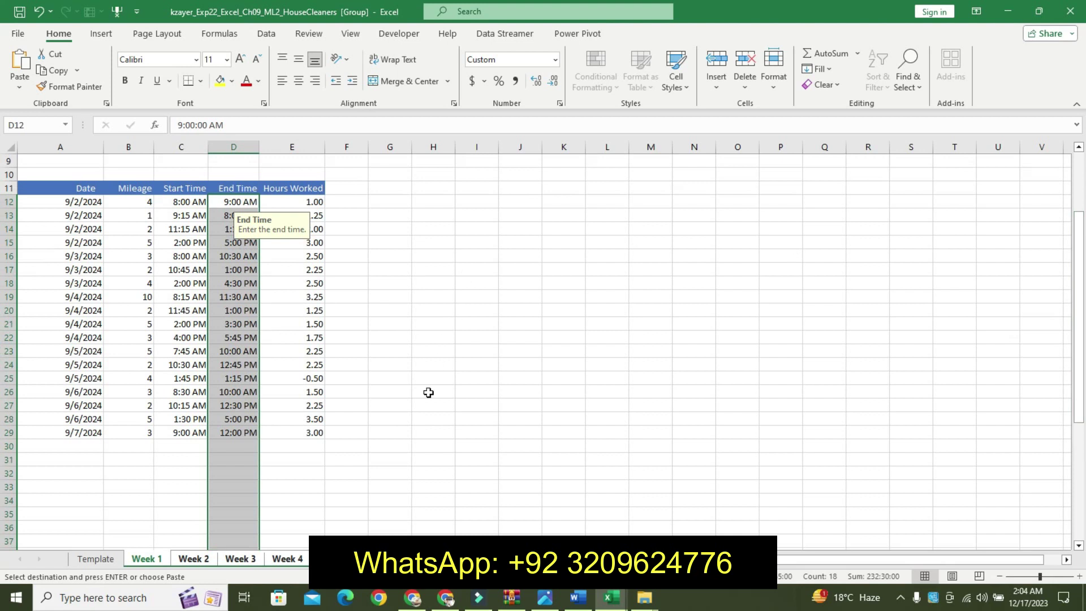
click(577, 597)
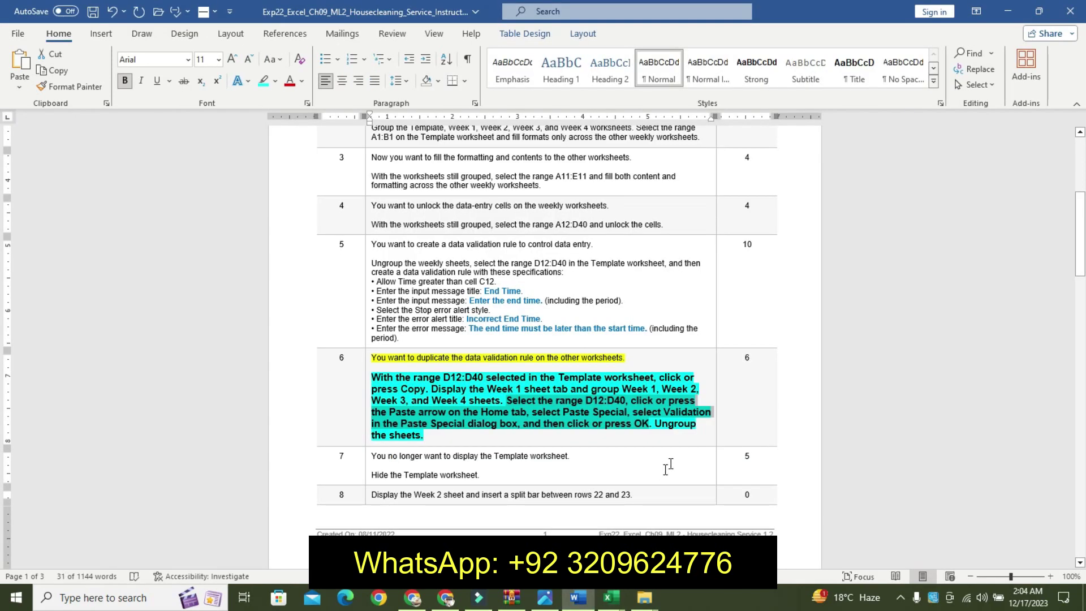
Ungroup the Week 1–4 sheets from the Week 1 tab's right-click menu.
click(661, 433)
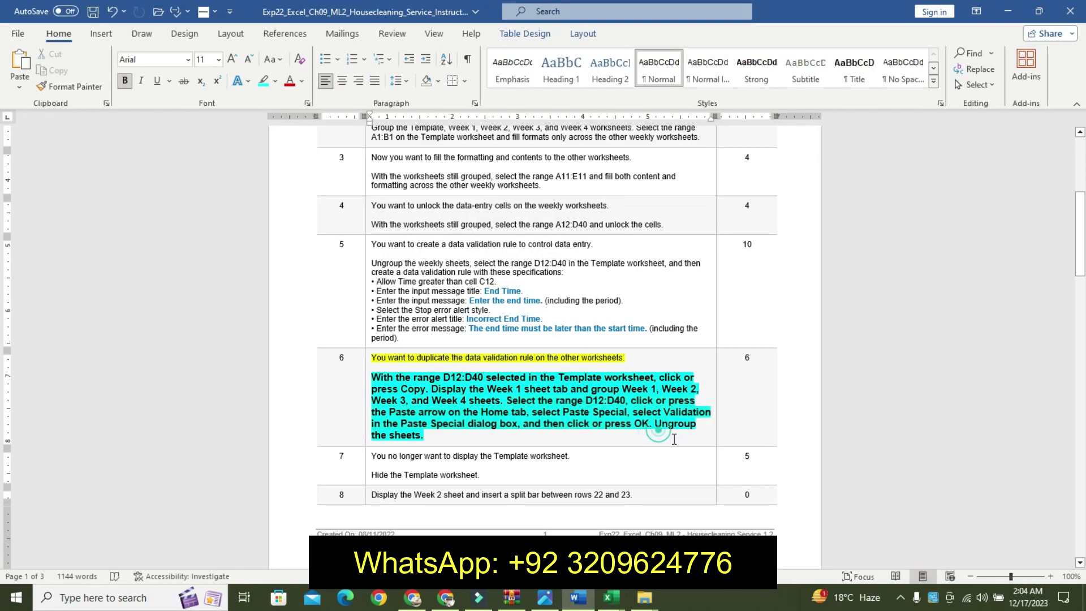
drag(657, 424, 424, 436)
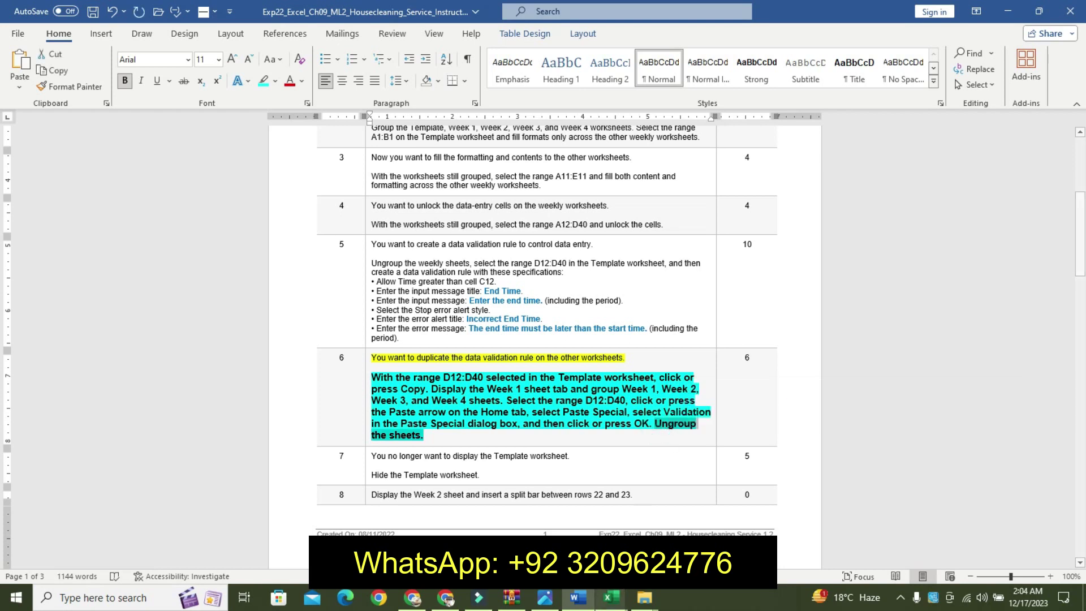
click(600, 600)
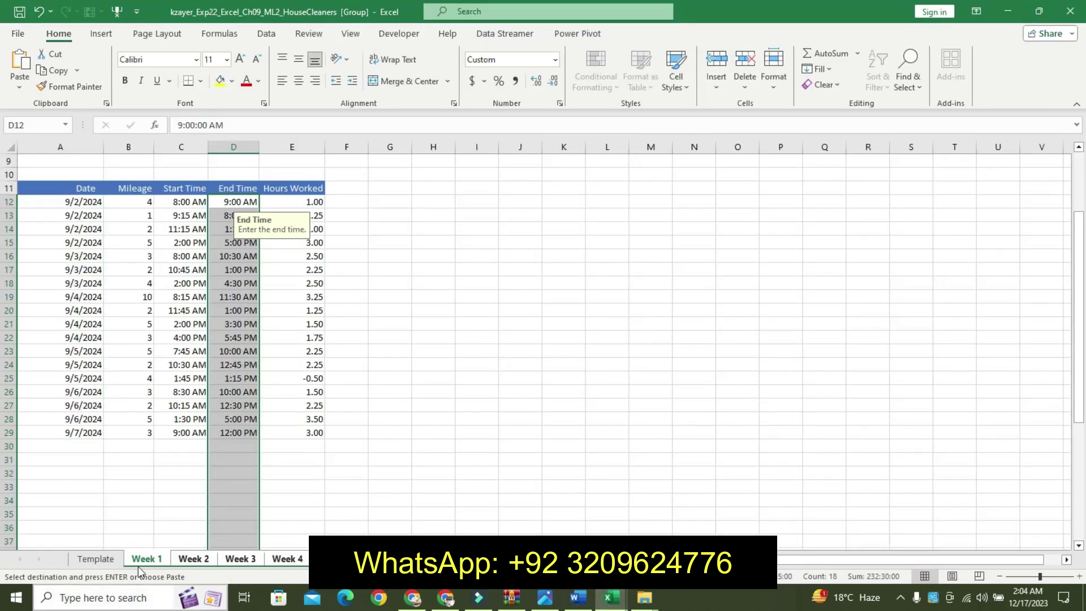
right_click(154, 561)
click(198, 544)
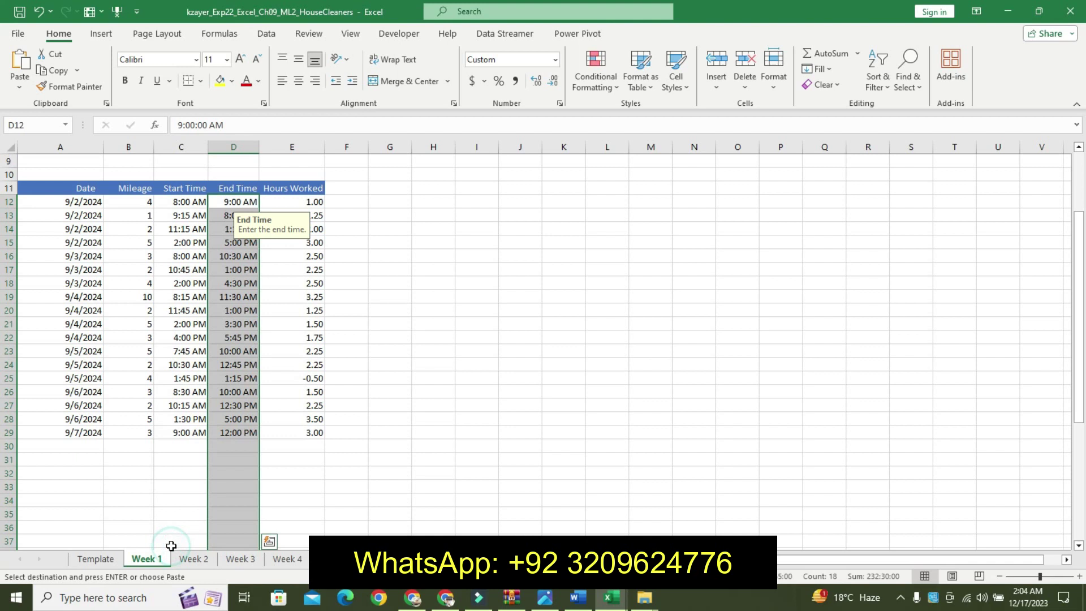
click(579, 599)
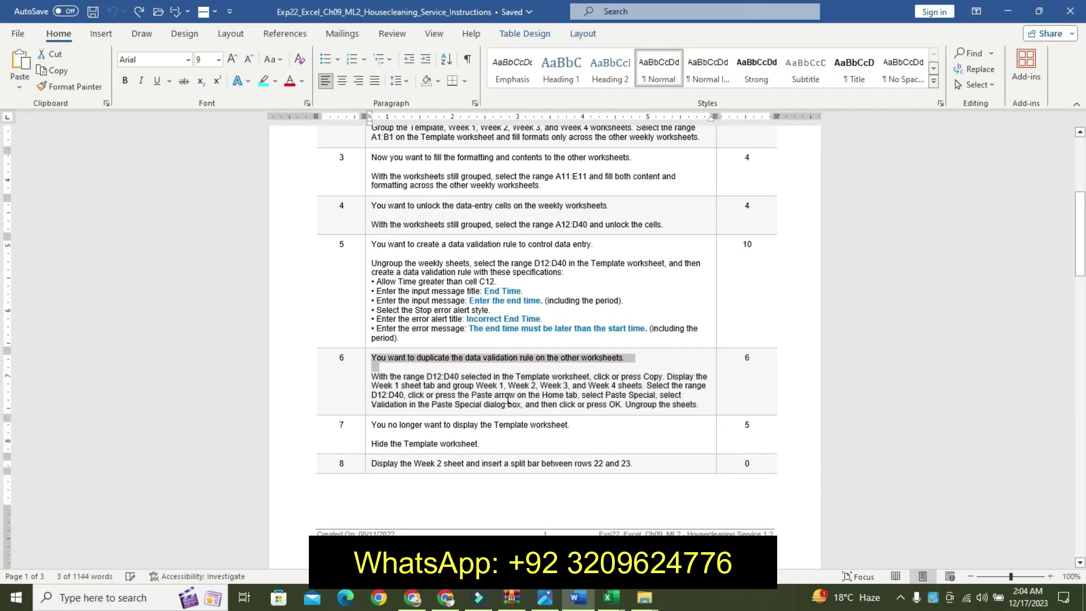
Highlight the first sentence of step 7 in yellow.
click(400, 435)
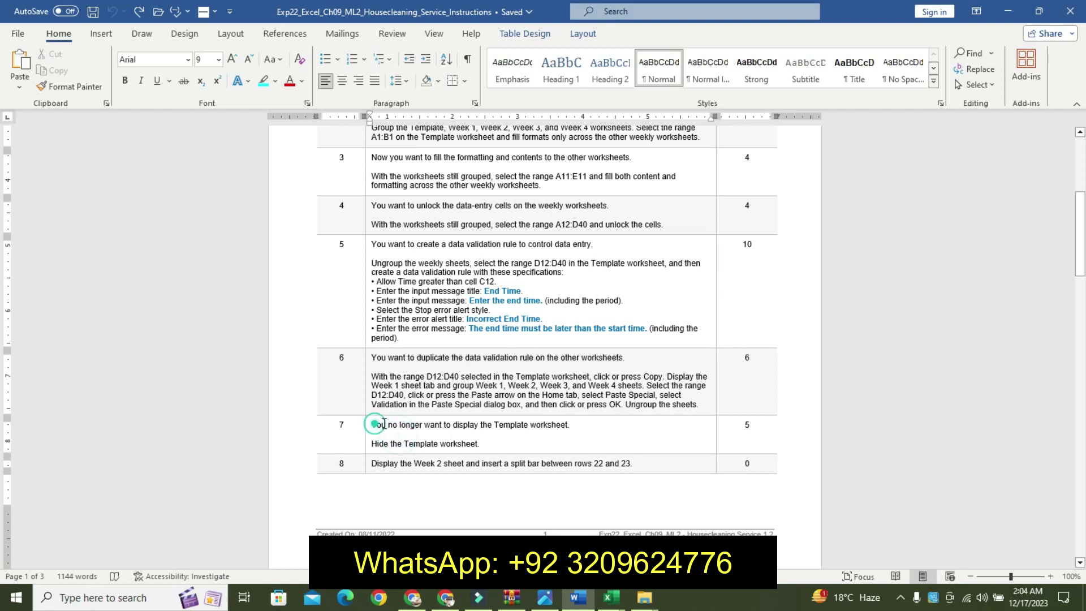
drag(374, 425, 530, 408)
click(557, 425)
drag(371, 425, 554, 425)
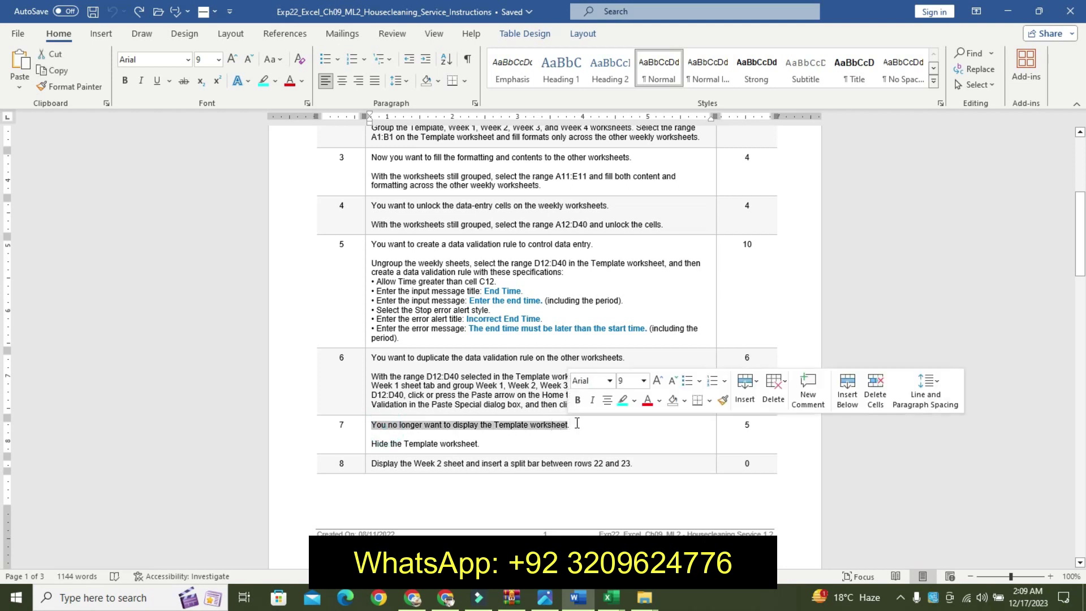
click(635, 401)
click(631, 417)
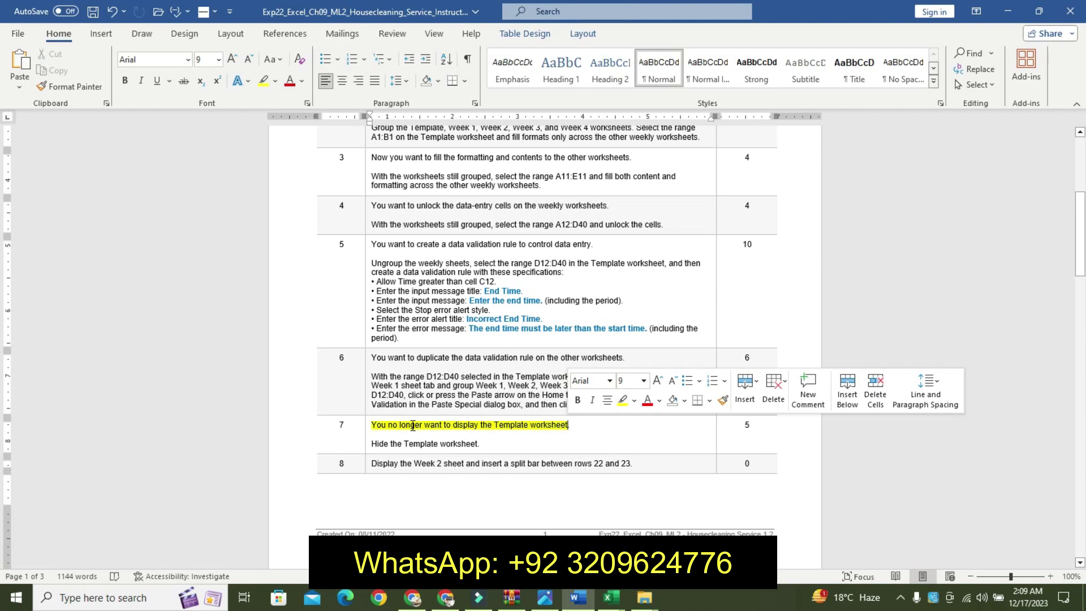
Make 'Hide the Template worksheet.' 12 pt, bold, with a turquoise highlight.
click(368, 444)
click(423, 444)
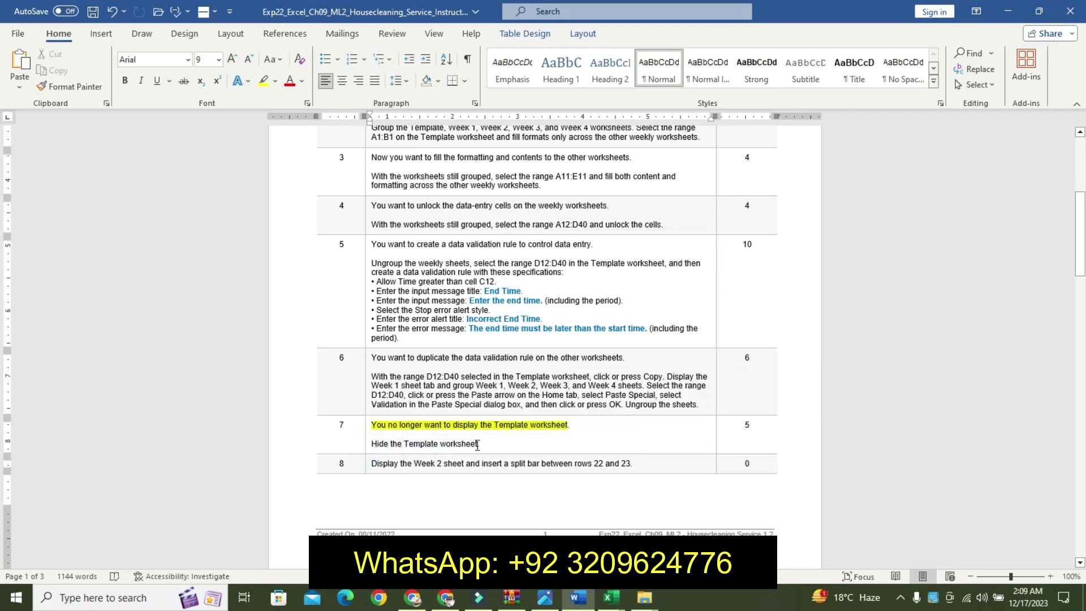
drag(478, 445, 372, 444)
click(471, 397)
click(471, 398)
click(471, 397)
click(391, 416)
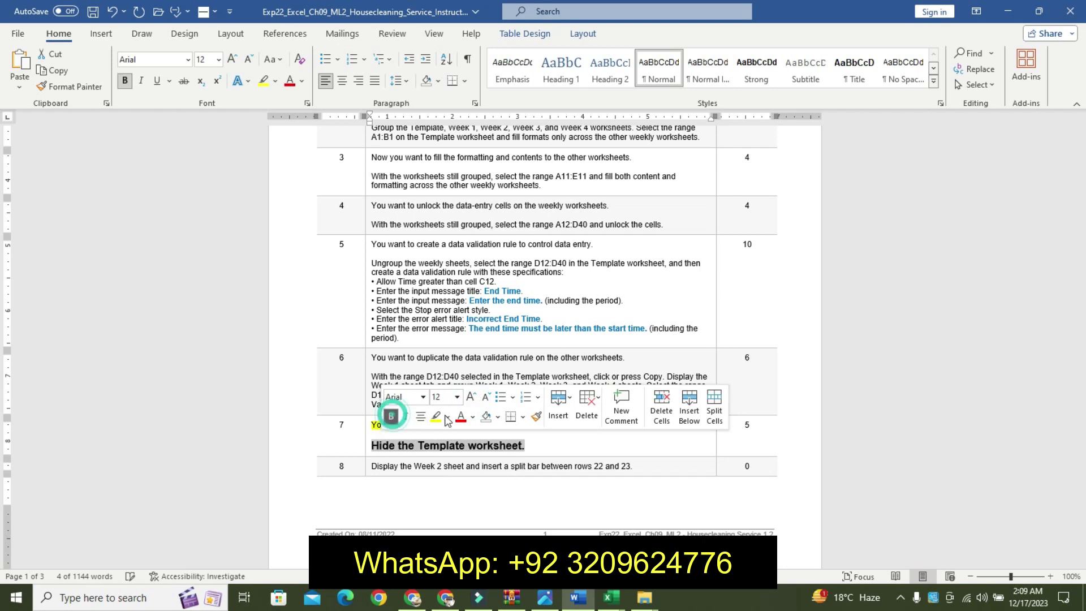
click(447, 417)
click(479, 438)
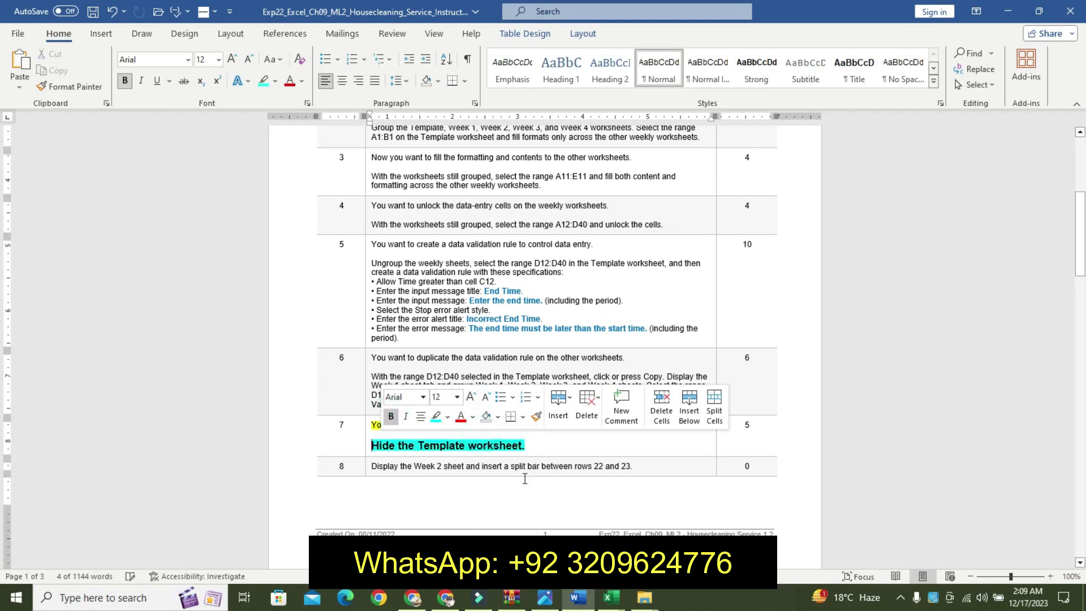
Hide the Template worksheet in the Excel workbook.
mouse_move(609, 598)
click(543, 533)
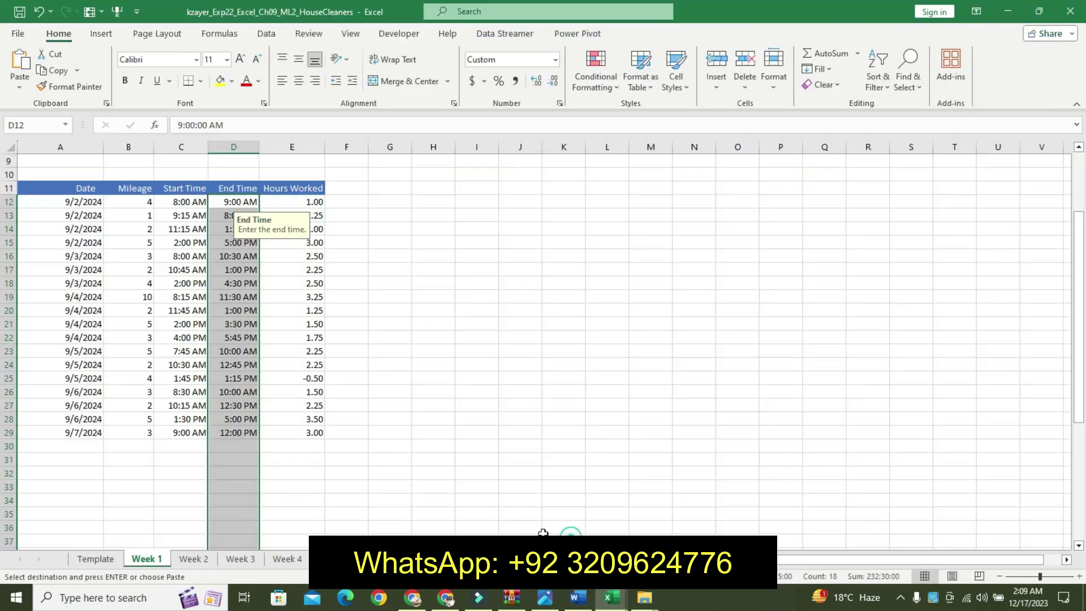
click(96, 559)
right_click(95, 559)
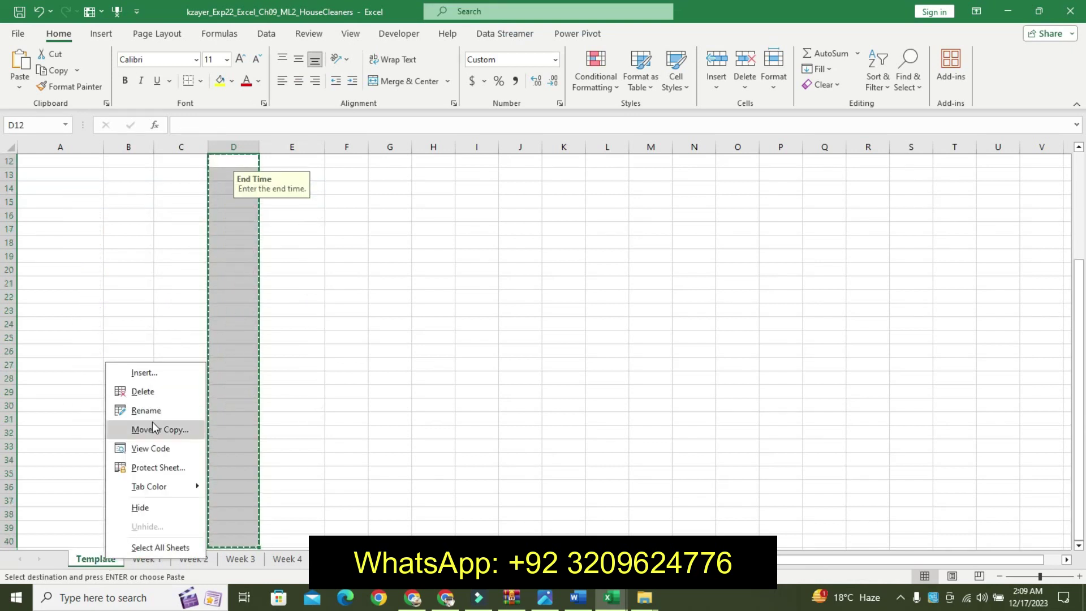
click(158, 511)
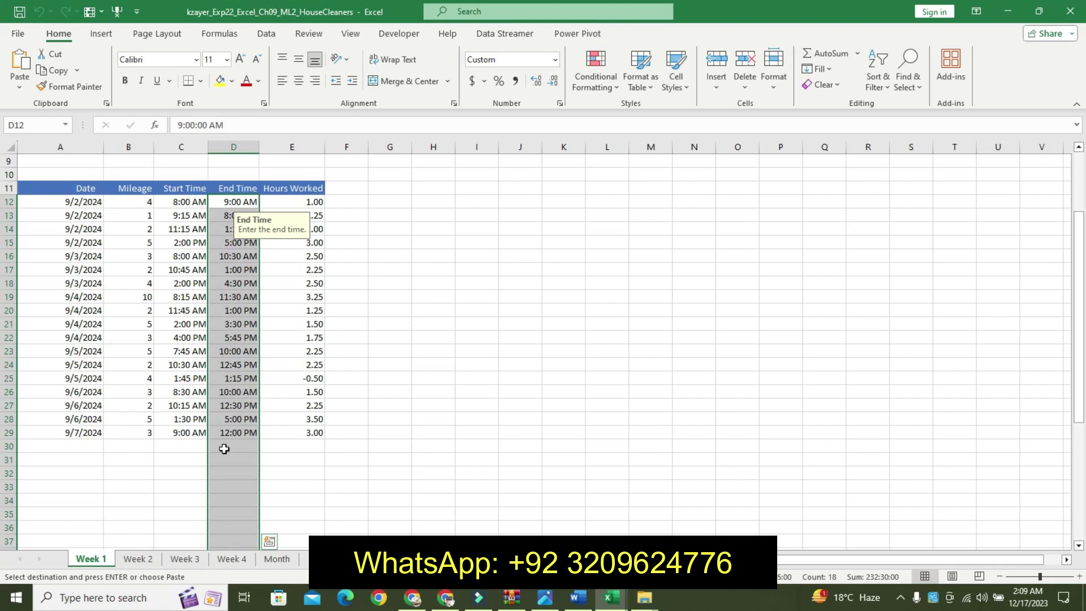
Undo the step 7 formatting in the Word instructions.
key(Delete)
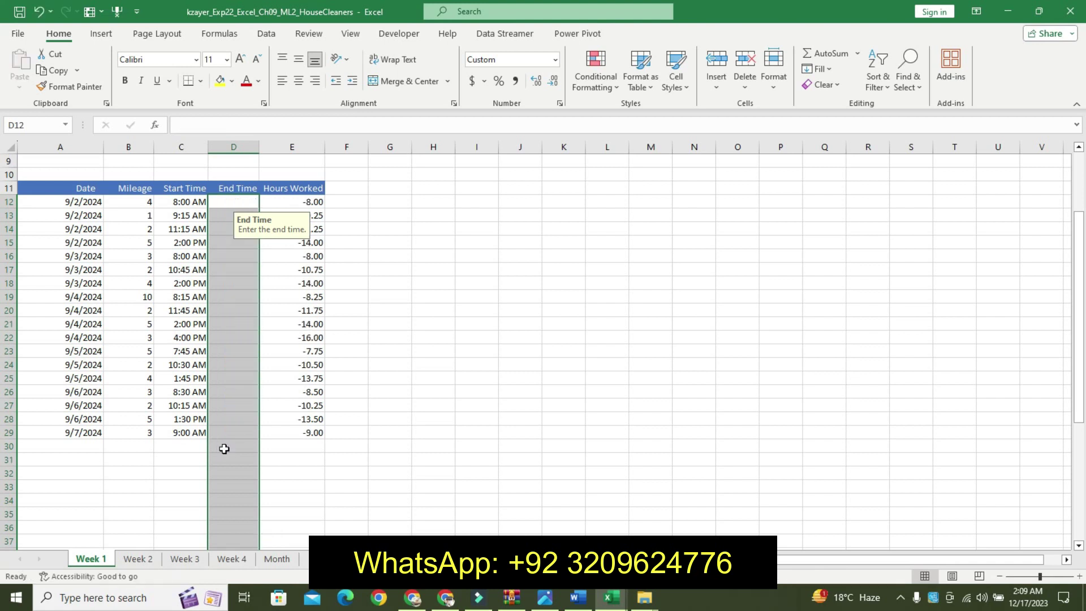
key(ctrl+z)
click(573, 593)
key(ctrl+z)
key(ctrl+z)
key(ctrl+z)
key(ctrl+z)
key(ctrl+z)
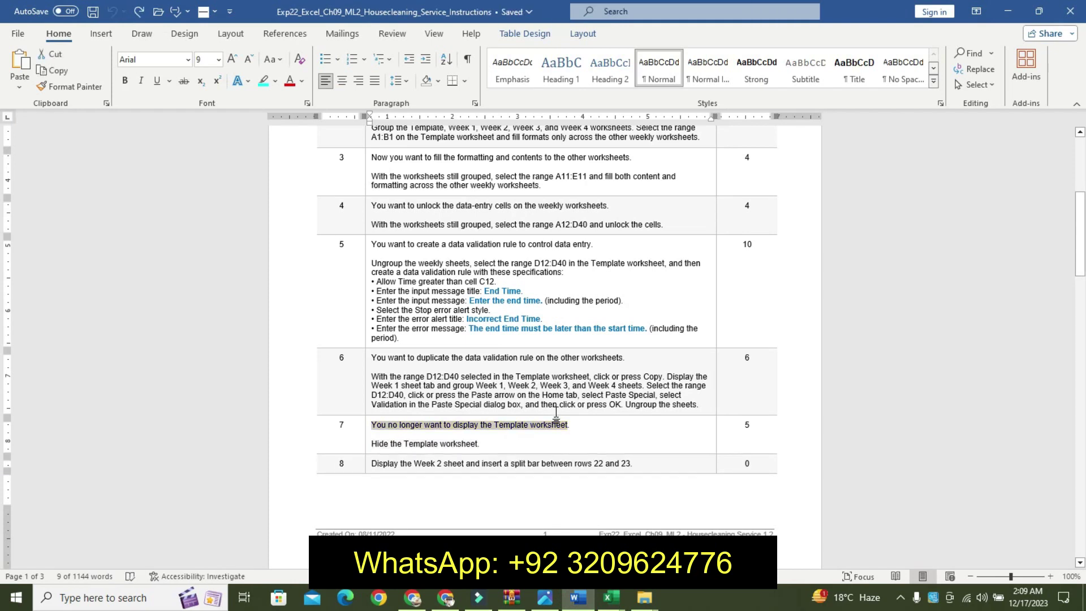
Make the step 8 instruction 12 pt, bold, with a cyan highlight.
triple_click(371, 466)
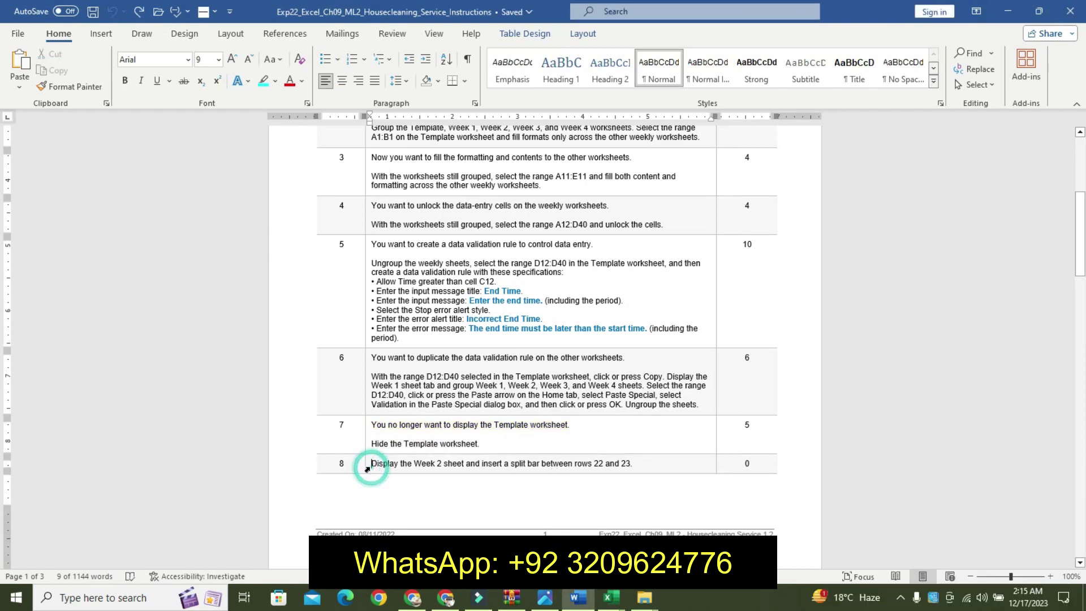
click(459, 423)
click(458, 423)
click(459, 424)
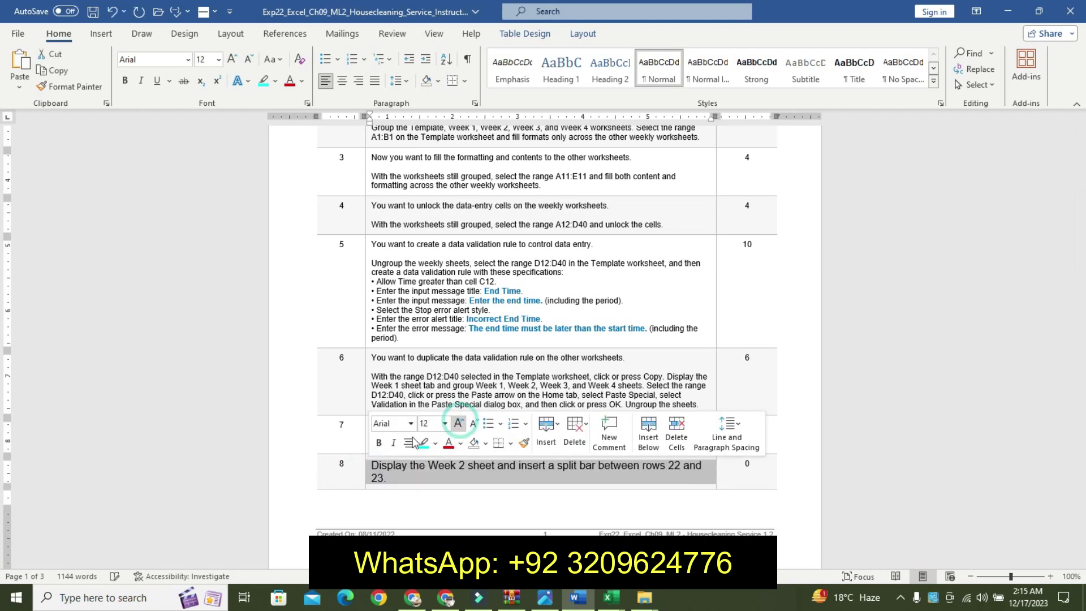
click(379, 442)
click(425, 443)
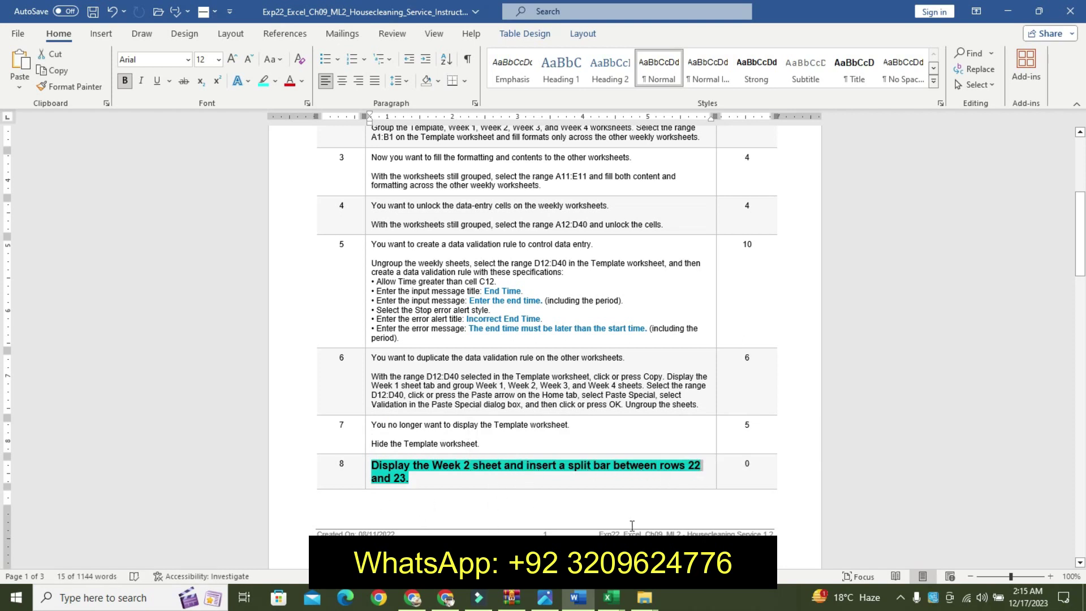
Bring up the Week 2 sheet of the House Cleaners workbook.
click(611, 597)
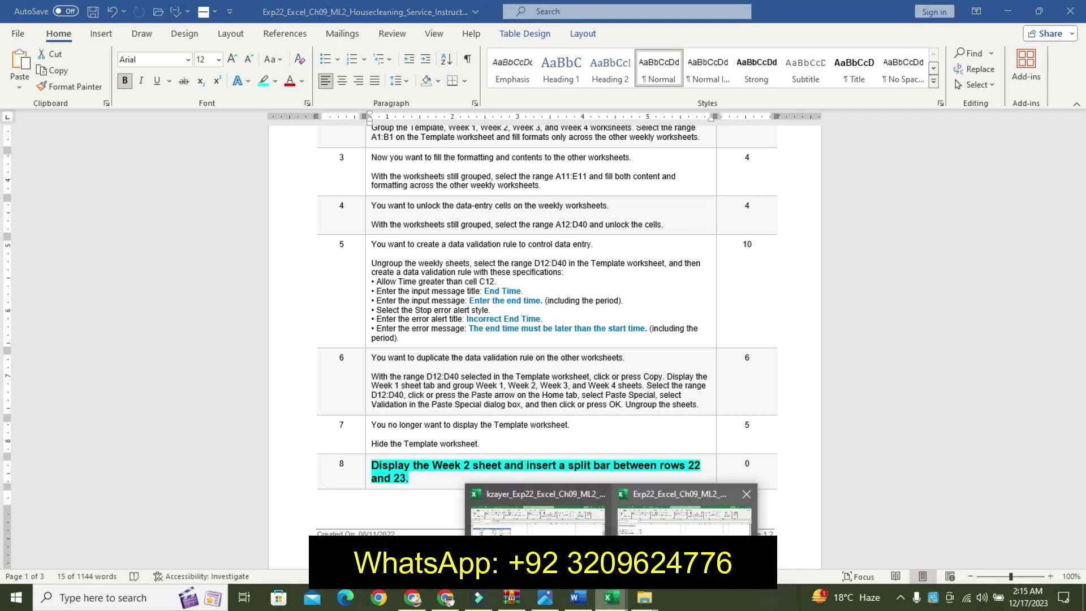
click(668, 566)
click(138, 559)
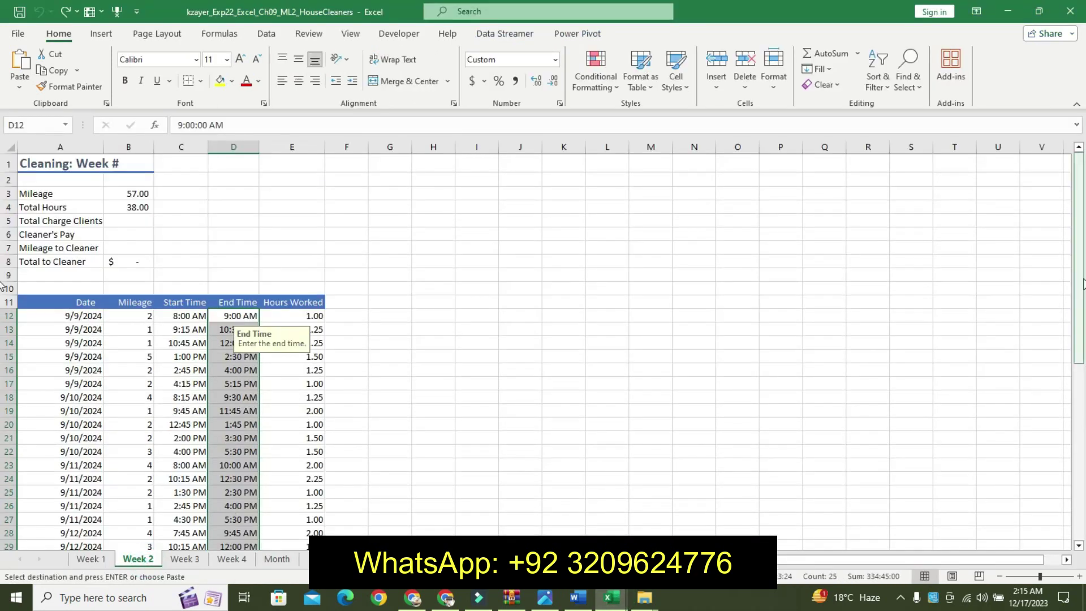
drag(1079, 260, 1079, 371)
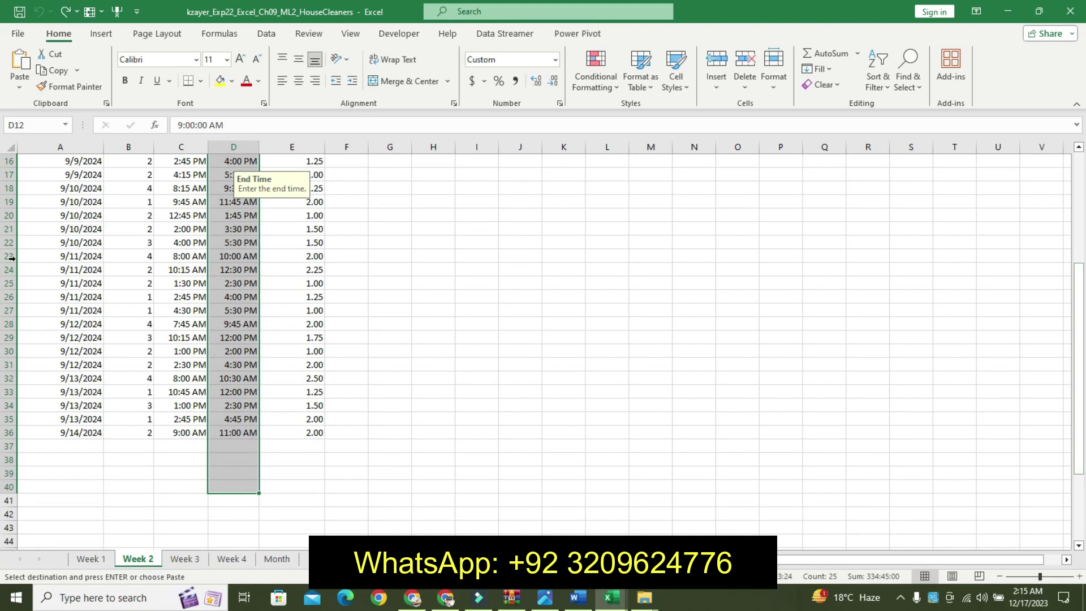
Split Week 2 into panes above row 23, then go back to Word.
click(11, 256)
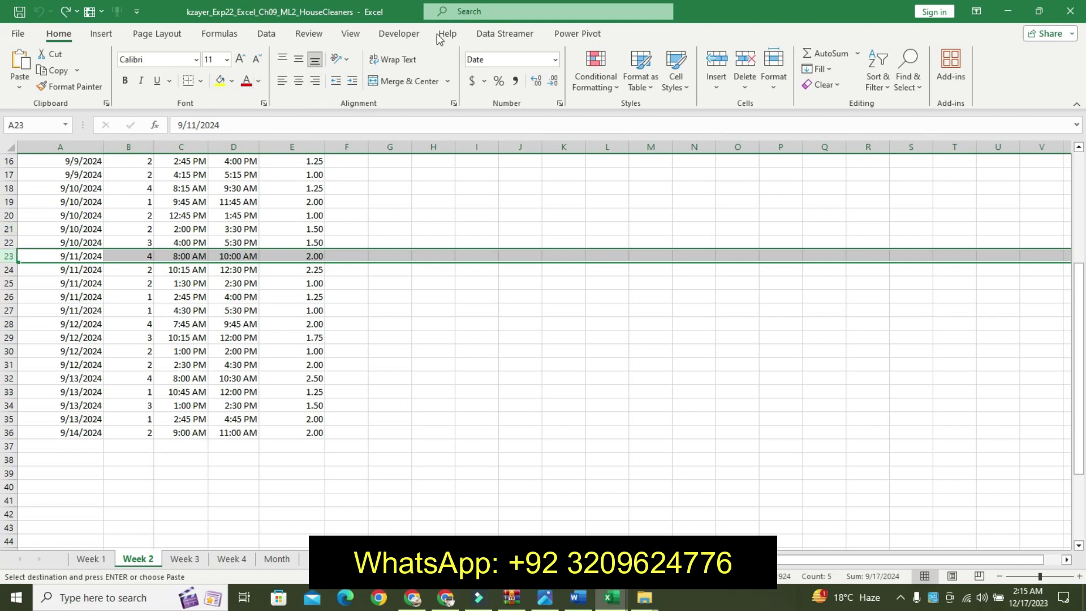
click(352, 34)
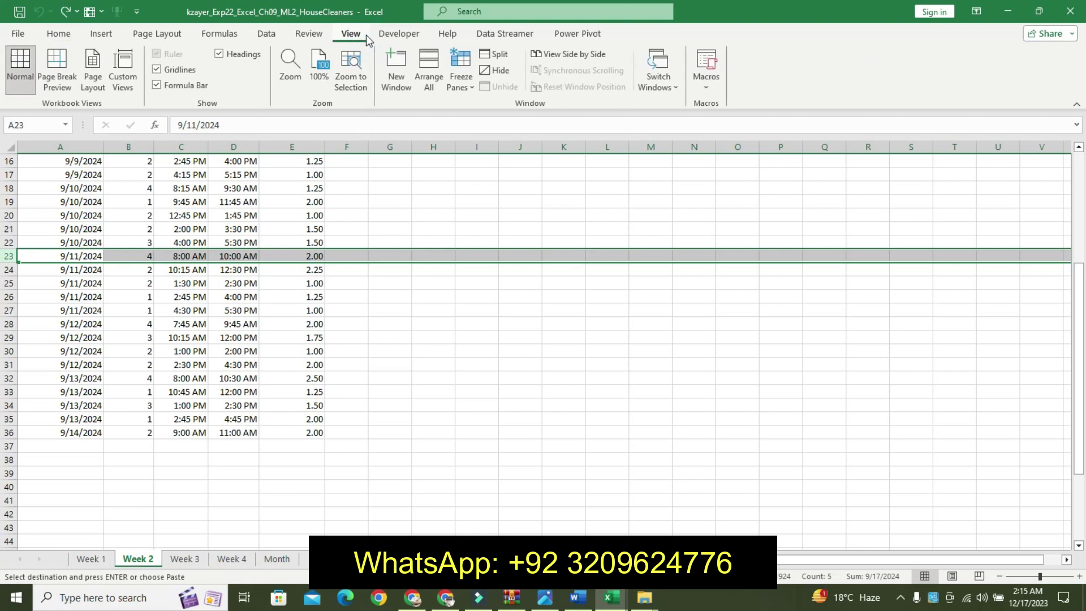
click(494, 54)
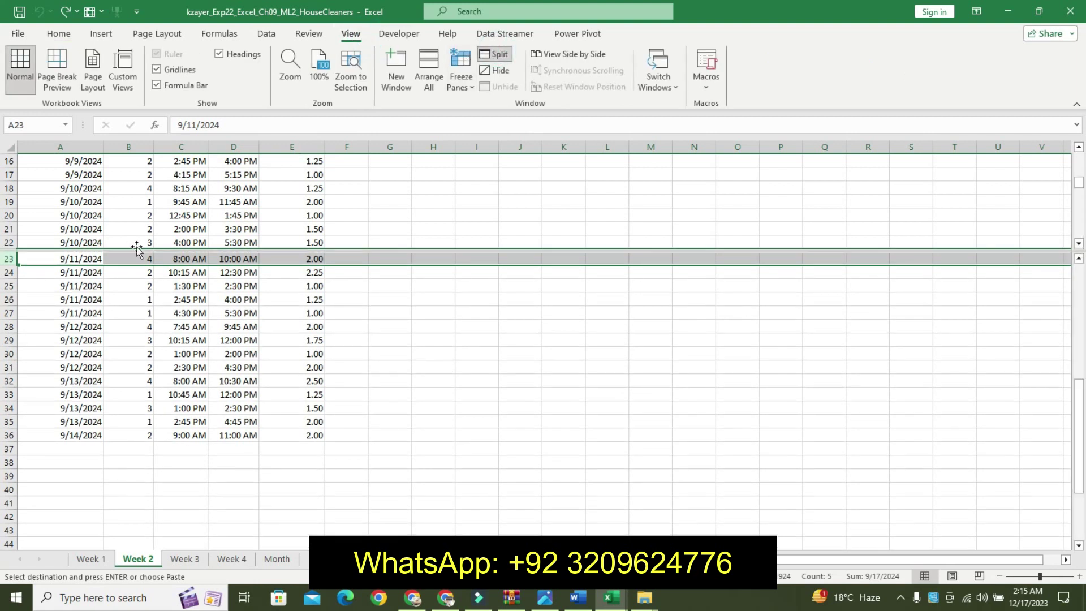
click(252, 232)
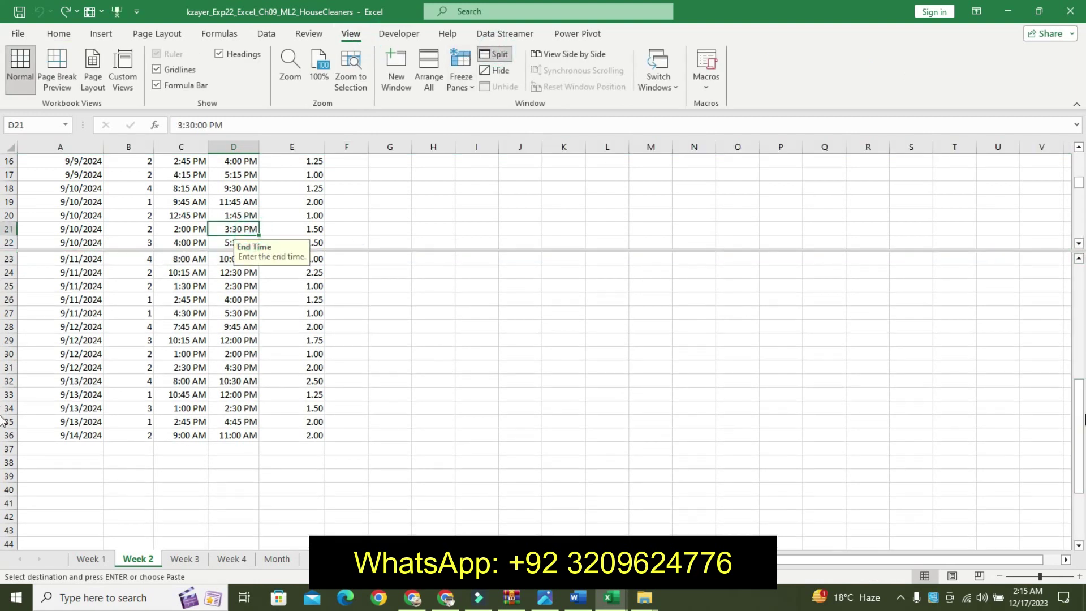
mouse_move(1084, 395)
mouse_down()
mouse_move(1084, 196)
mouse_move(1083, 487)
mouse_move(1057, 275)
mouse_up()
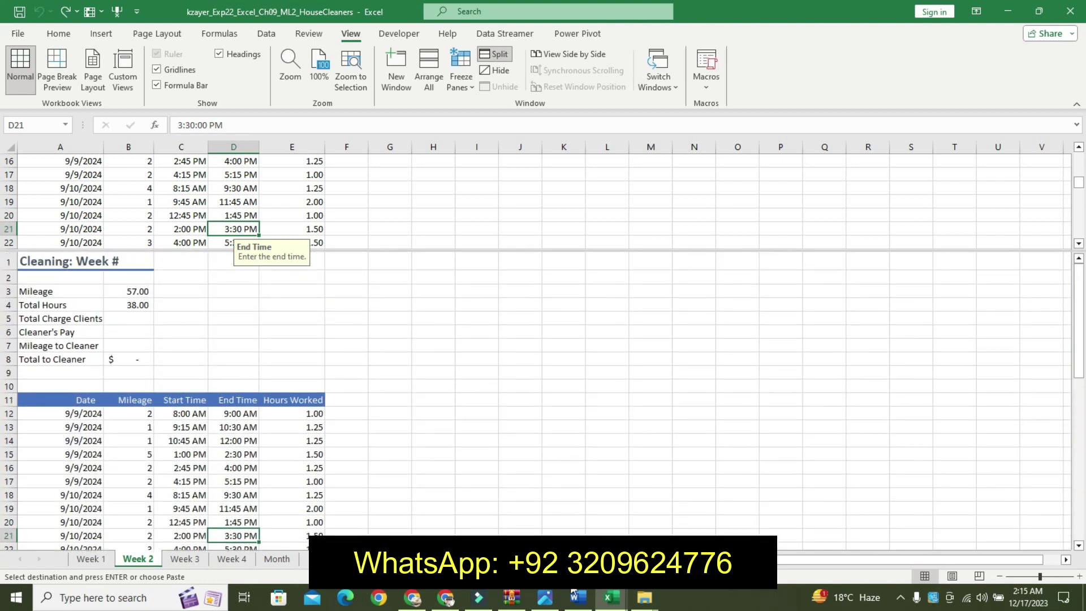
click(577, 597)
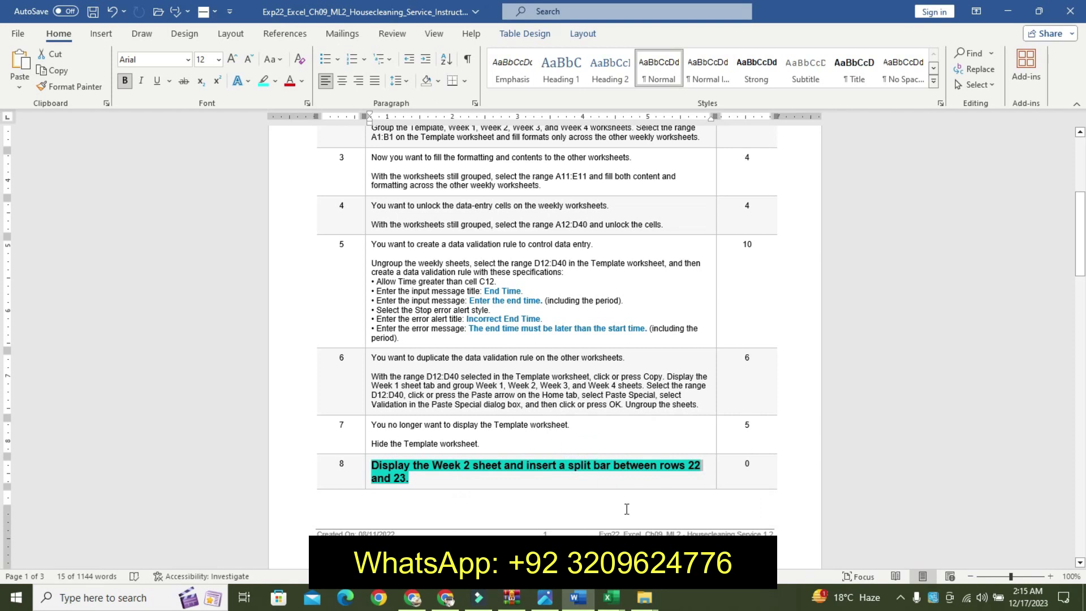
Undo the bold, enlarged, highlighted formatting on step 8.
key(ctrl+z)
key(ctrl+z)
key(ctrl+z)
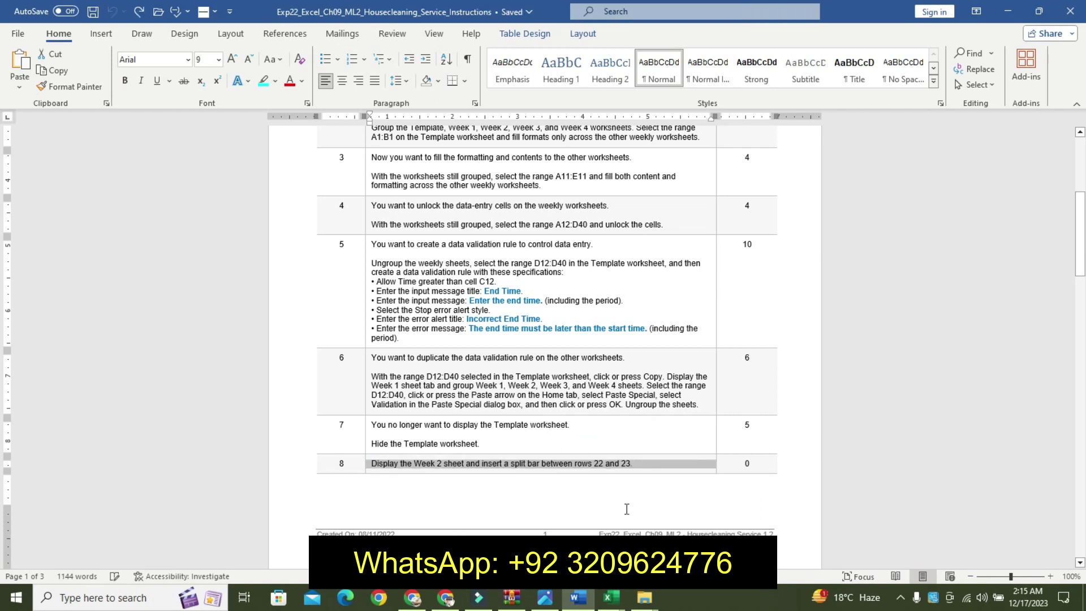
drag(1080, 275, 1081, 326)
double_click(731, 201)
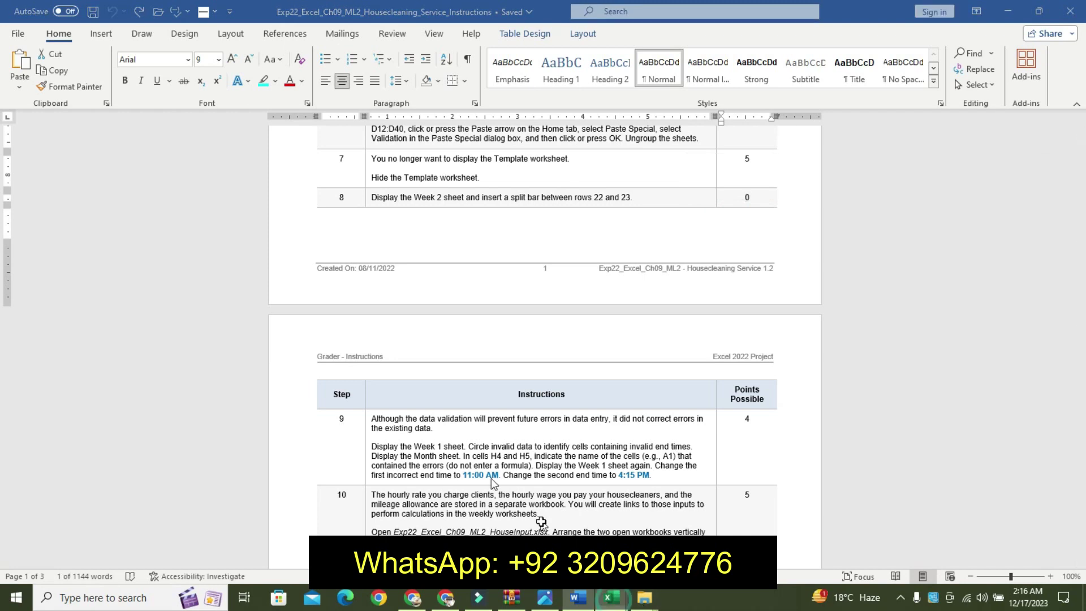
Remove the split from the Week 2 sheet, then return to Word.
key(alt+Tab)
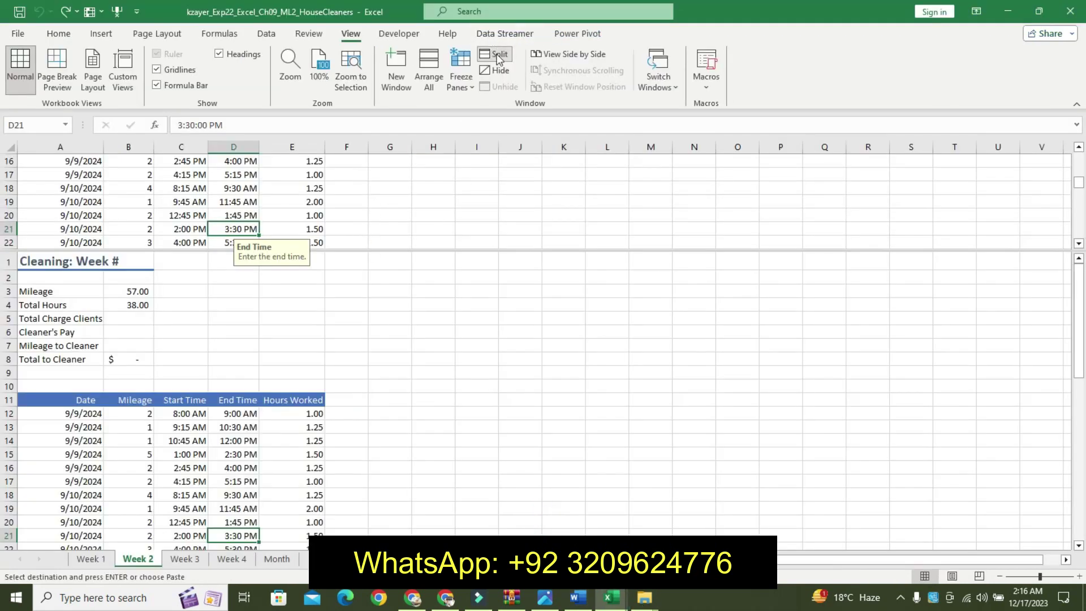
click(494, 54)
scroll(1081, 389, up, 5)
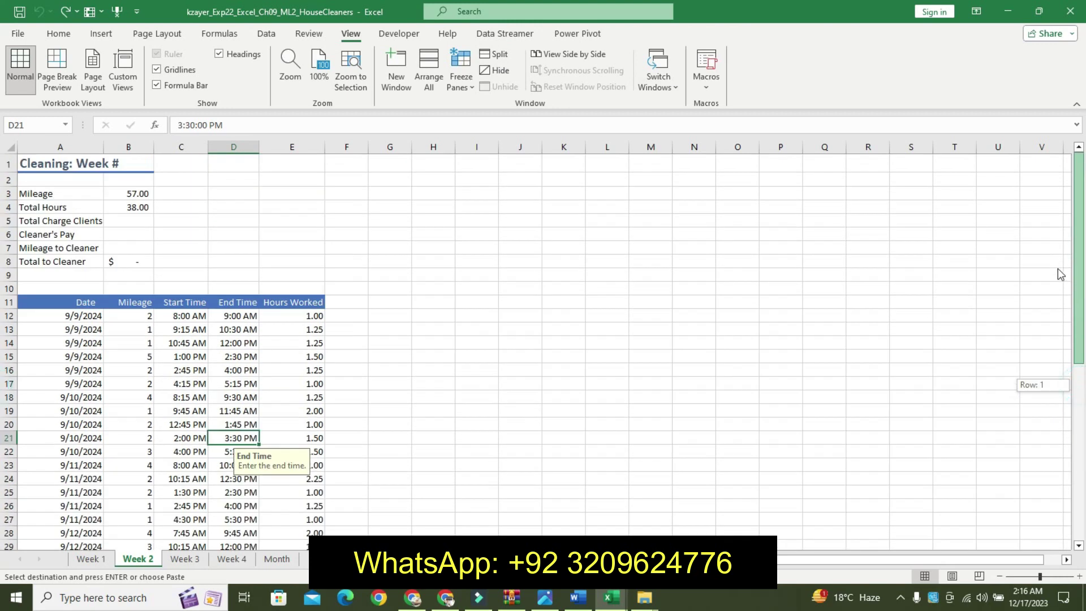
click(577, 597)
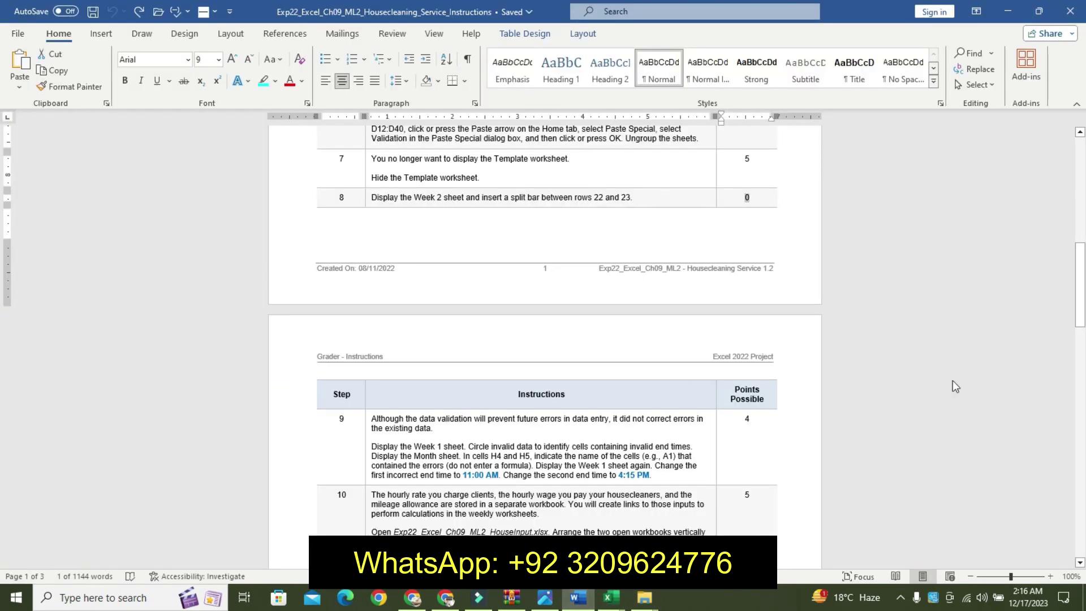
Highlight step 9's opening paragraph in yellow.
drag(1081, 267, 1083, 311)
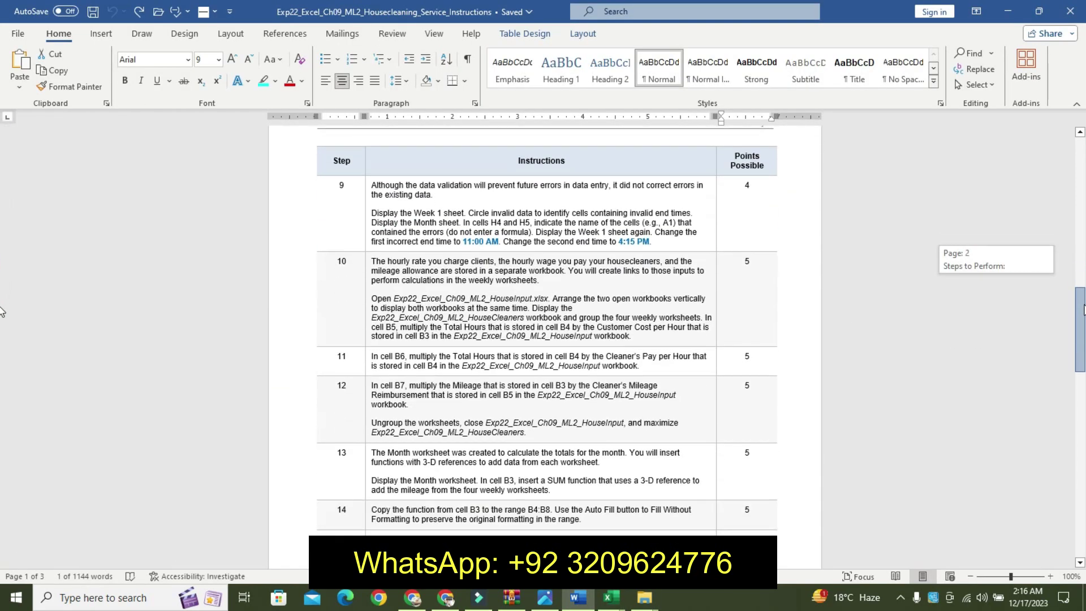
drag(371, 186, 435, 196)
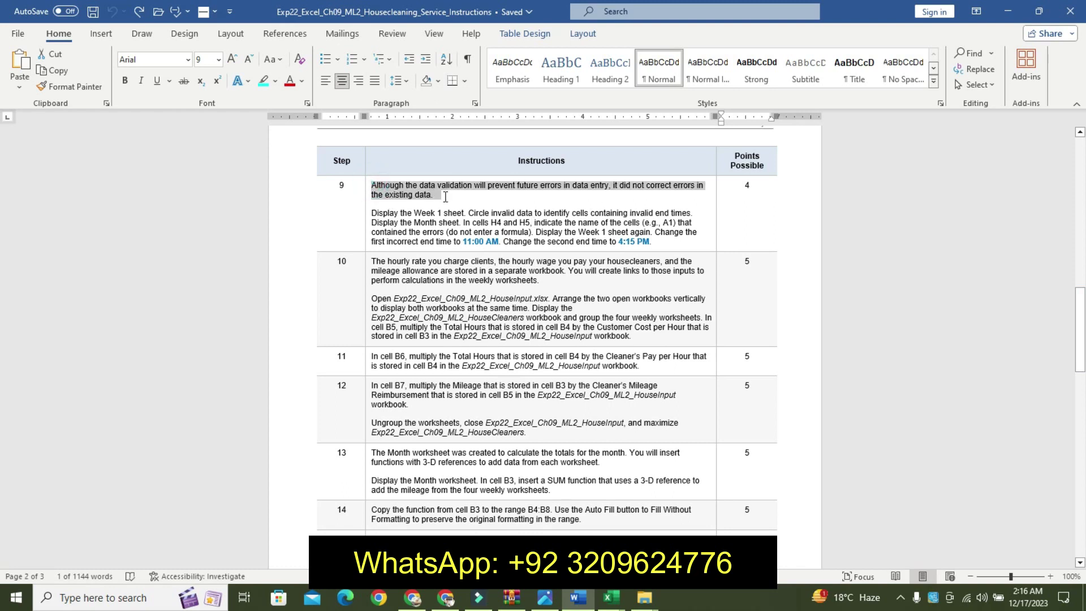
click(512, 179)
click(504, 187)
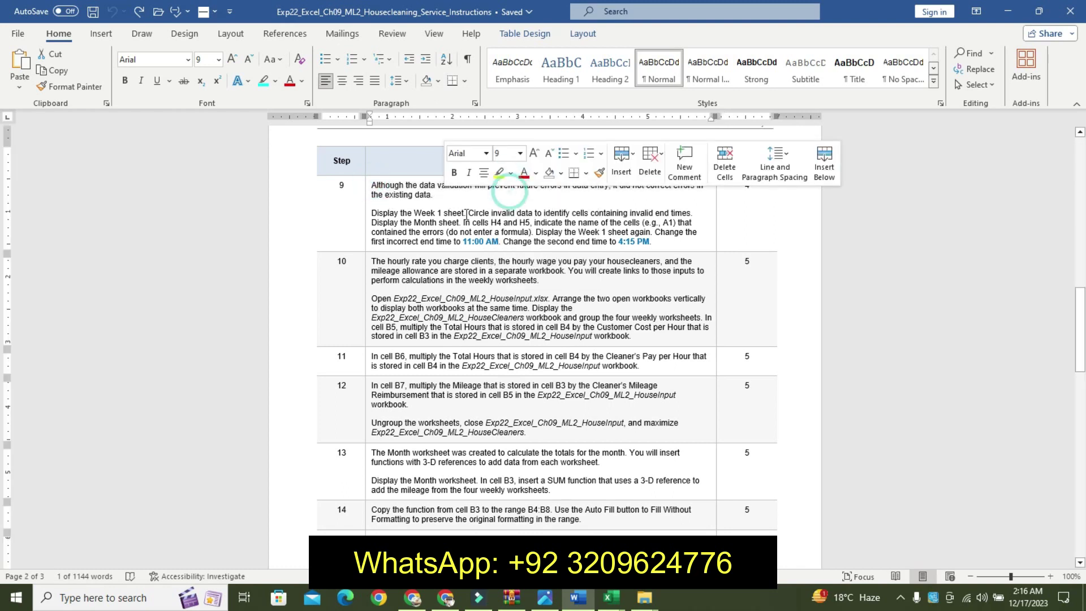
Make step 9's task paragraph size 12, bold, with a turquoise highlight.
mouse_move(373, 213)
mouse_down()
mouse_move(525, 219)
mouse_move(653, 242)
mouse_up()
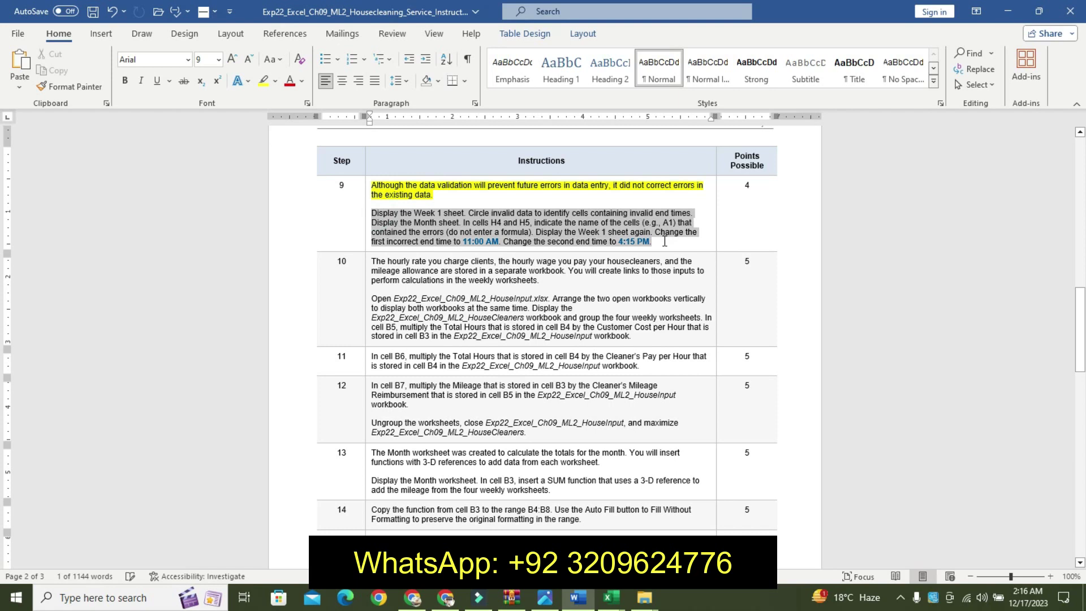
click(752, 197)
click(752, 197)
click(753, 197)
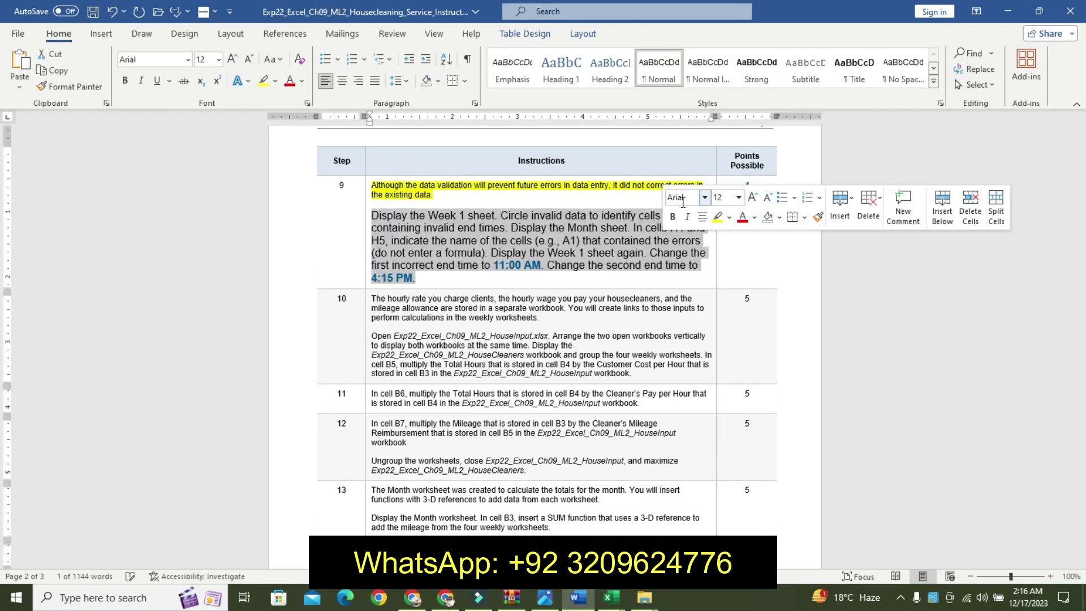
click(673, 217)
click(730, 218)
click(760, 243)
Select the sentence about displaying Week 1 and bring the HouseCleaners workbook forward.
click(443, 203)
drag(371, 216, 507, 209)
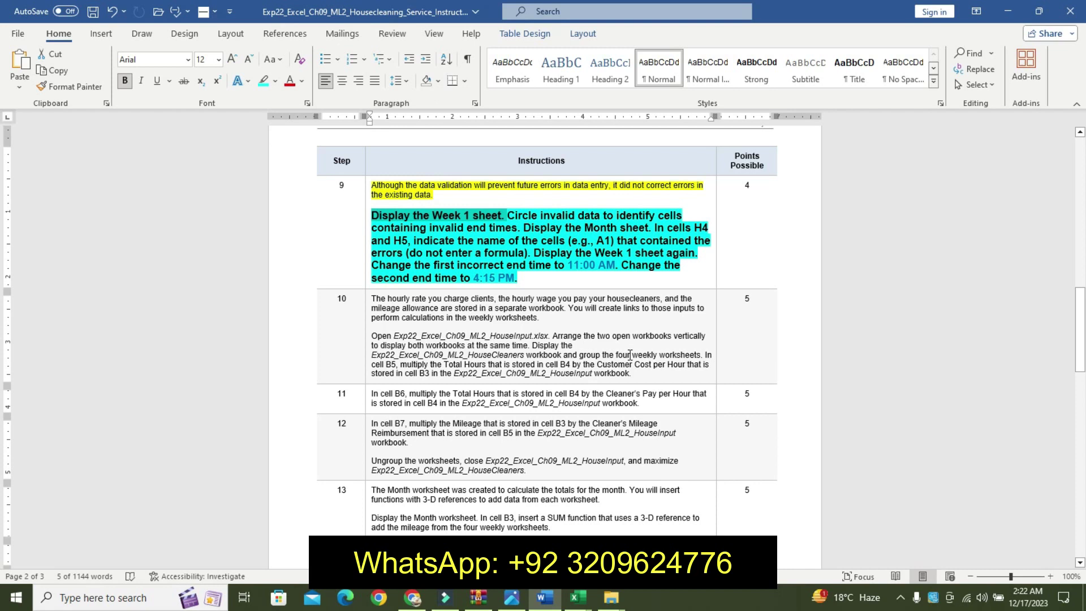
mouse_move(608, 598)
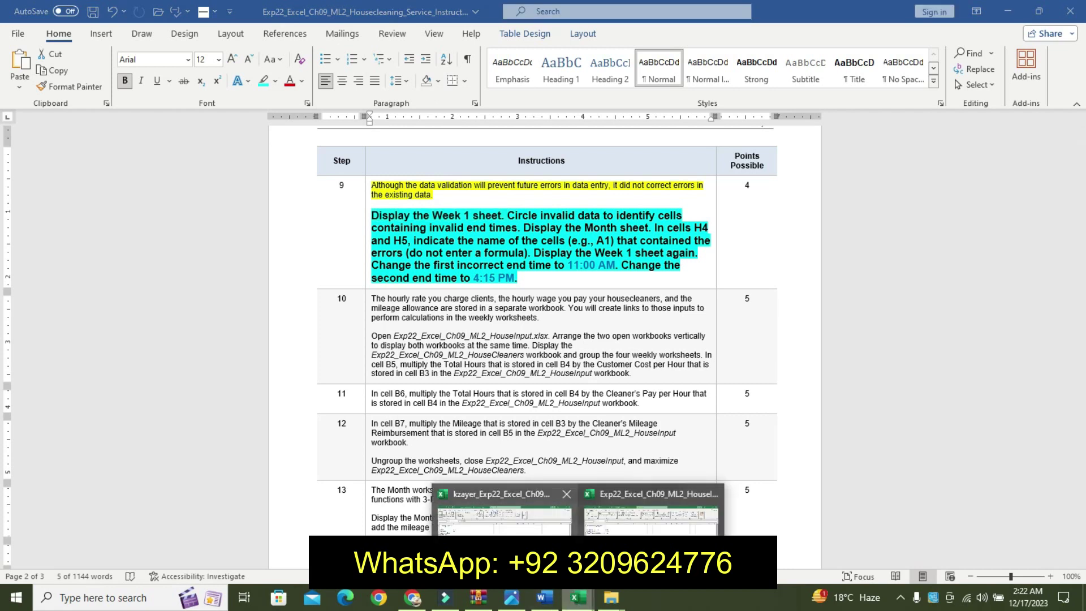
click(503, 519)
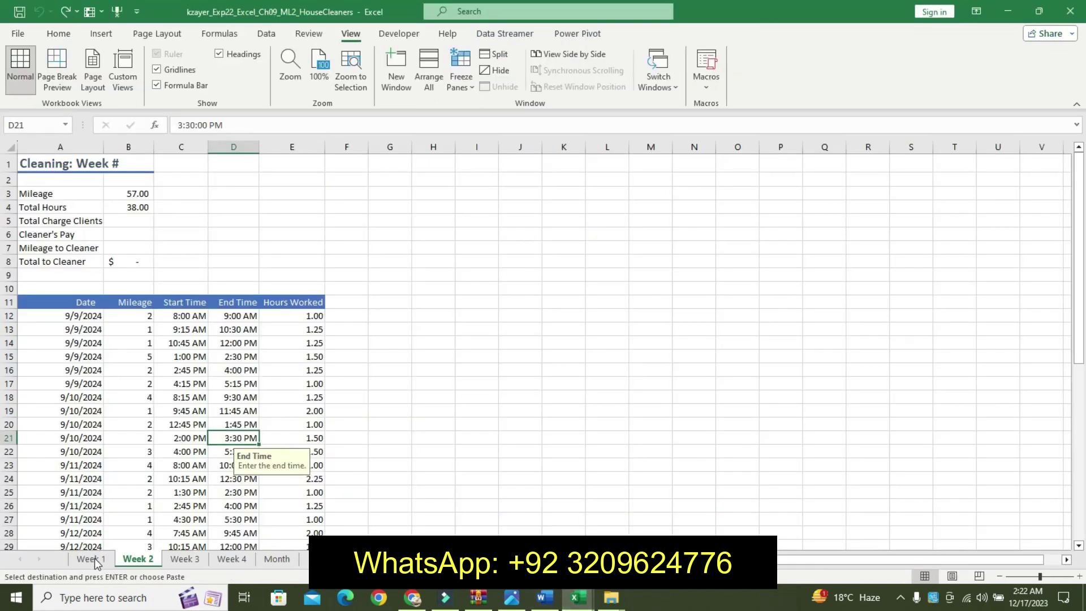
Switch to Week 1, then select the Word sentence about circling invalid data.
click(93, 560)
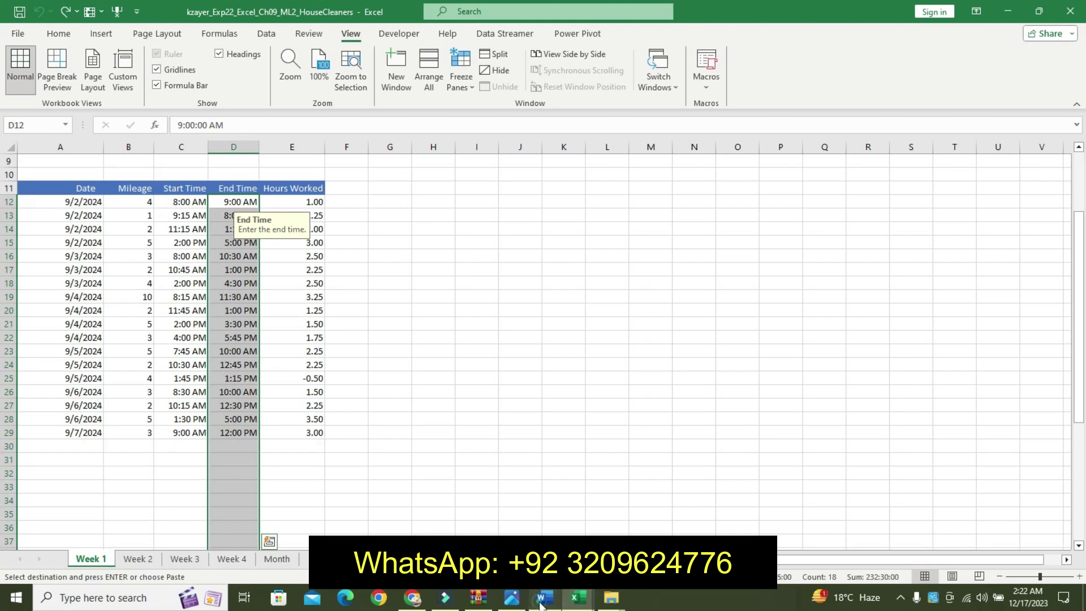
click(548, 598)
drag(511, 215, 516, 206)
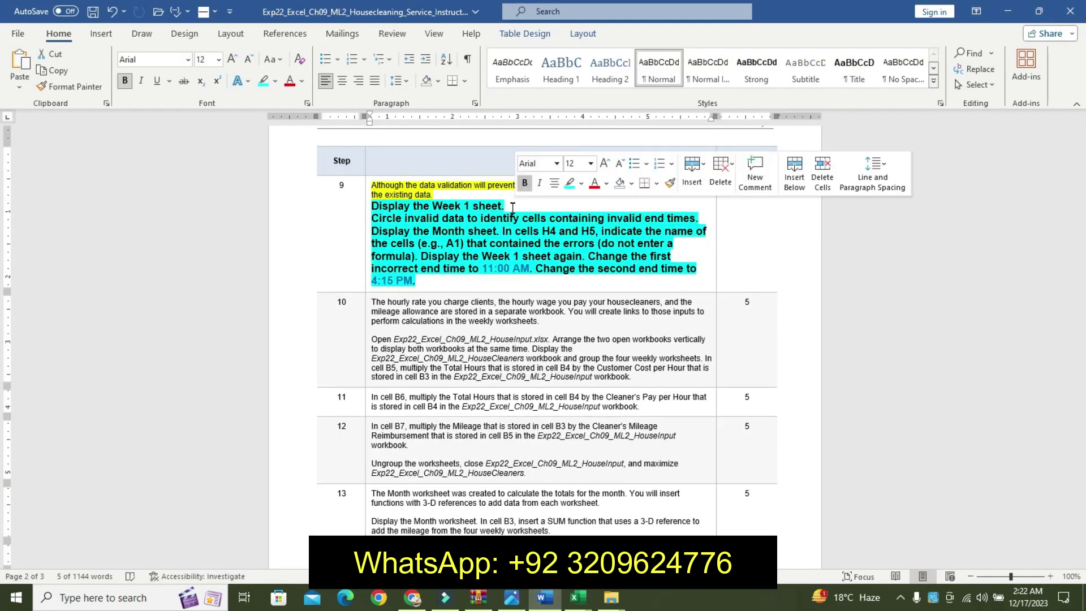
key(ctrl+z)
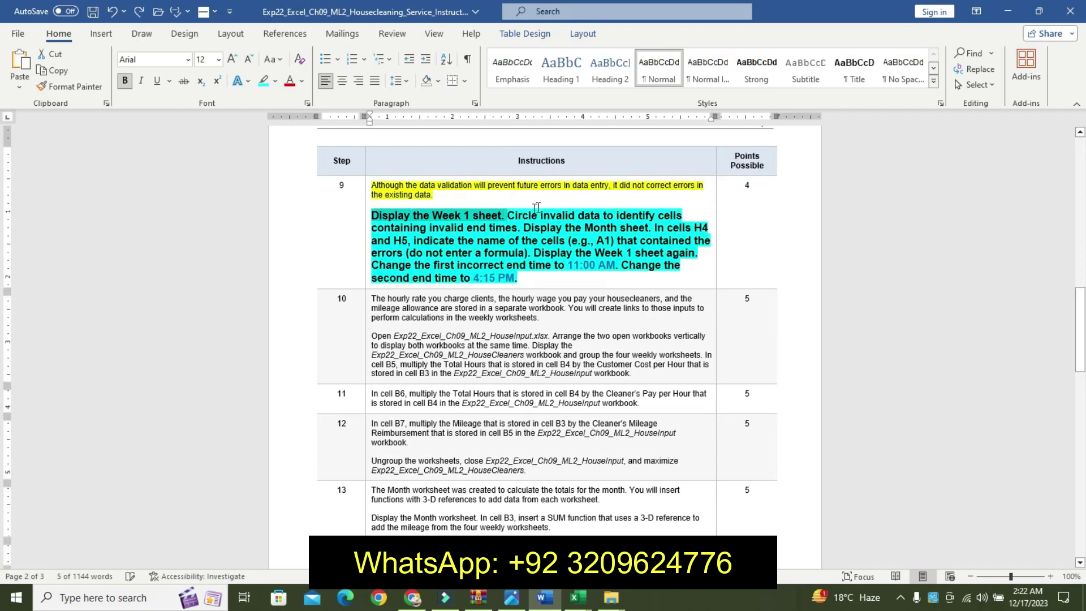
drag(508, 215, 537, 227)
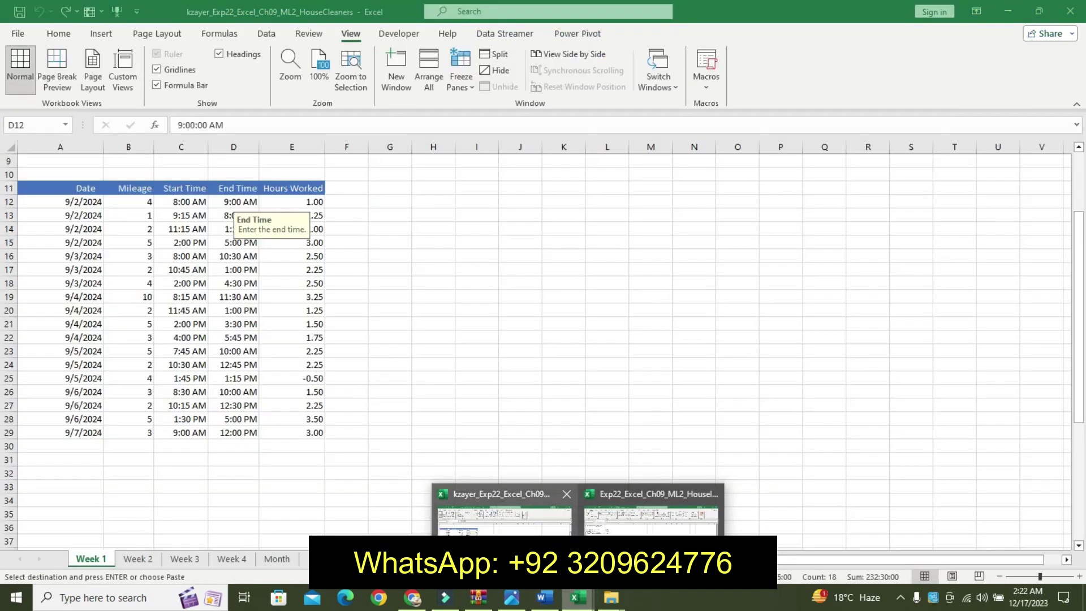
Circle the invalid end times on Week 1 (D13, D25) and return to Word.
click(267, 35)
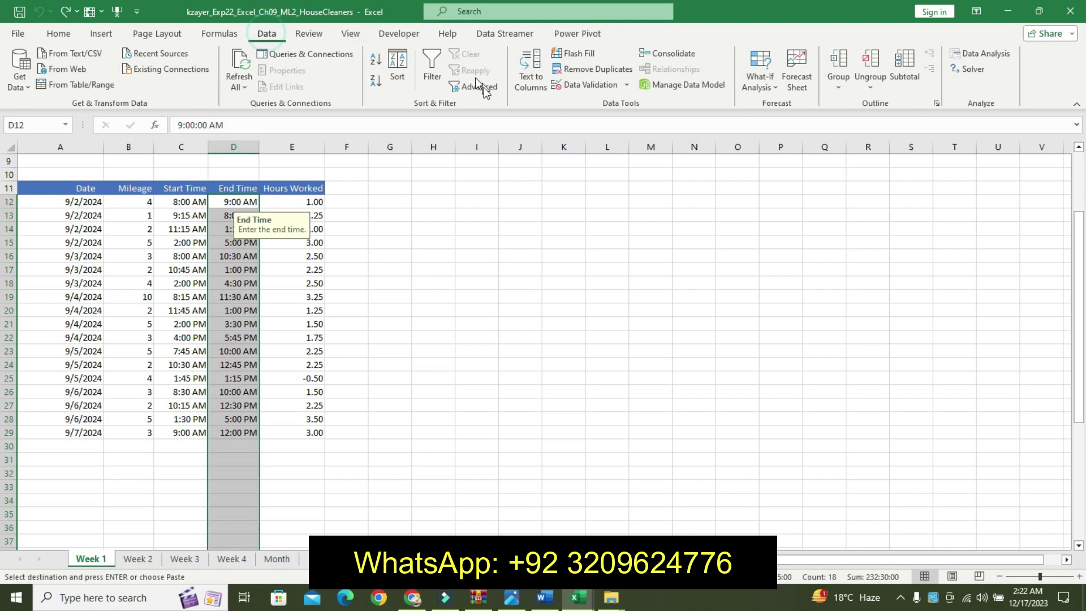
click(626, 85)
click(623, 120)
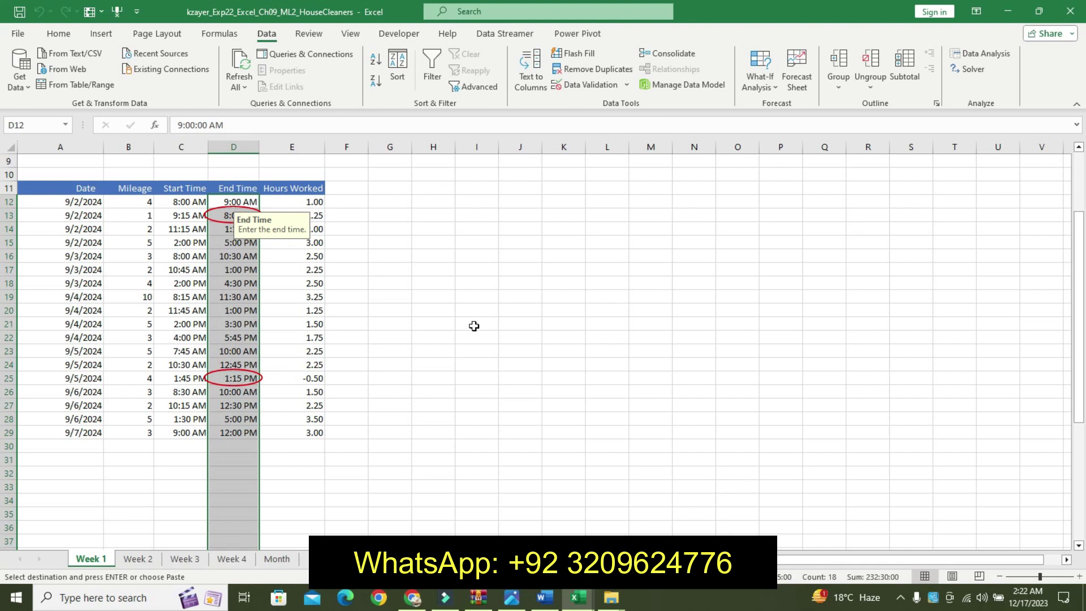
click(543, 597)
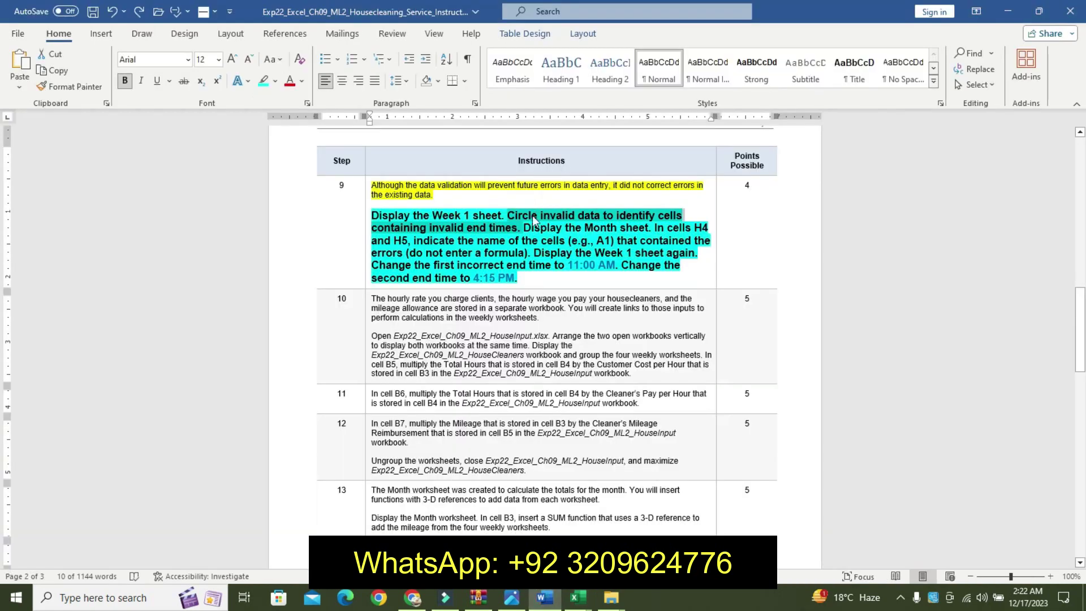
Select step 9's Month sheet instruction, then return to the HouseCleaners workbook.
mouse_move(525, 227)
mouse_down()
mouse_move(595, 238)
mouse_move(532, 260)
mouse_up()
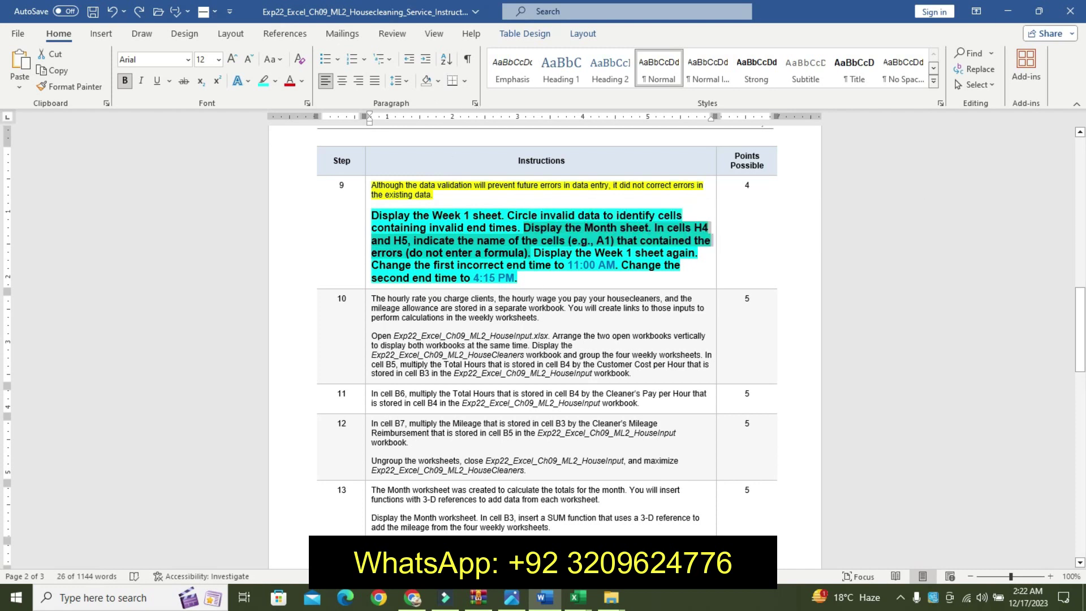
mouse_move(577, 598)
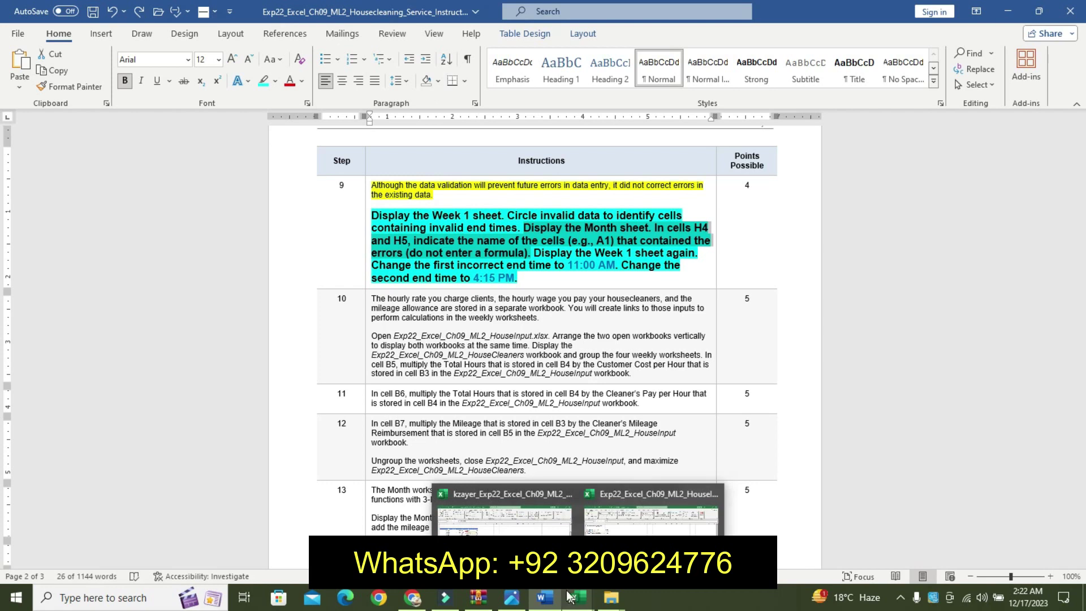
click(504, 515)
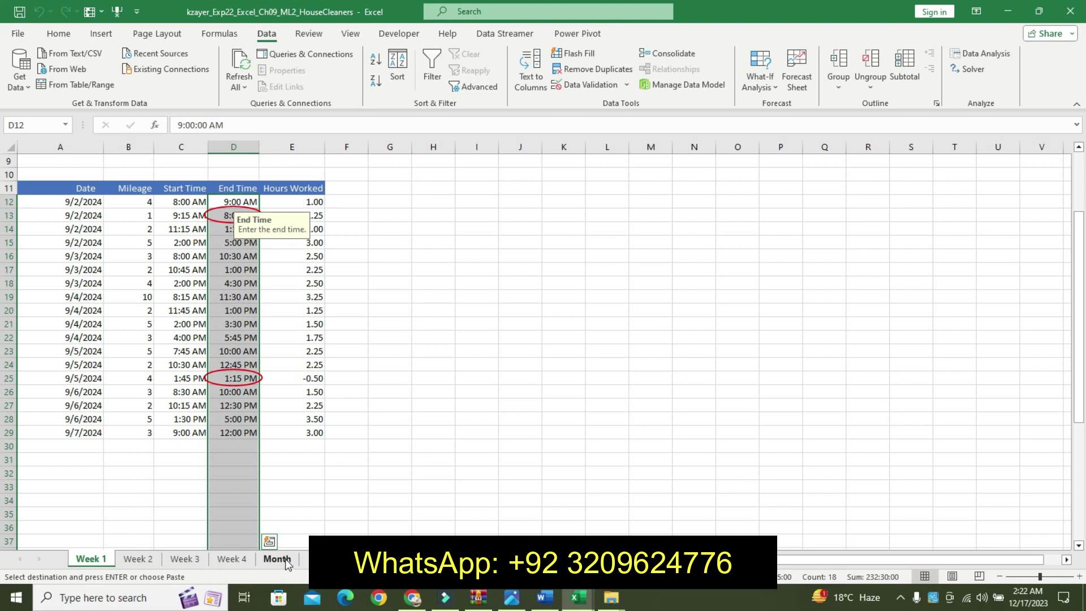
Enter D13 in H4 and D25 in H5 on Month, then select D25 on Week 1.
click(276, 559)
click(409, 206)
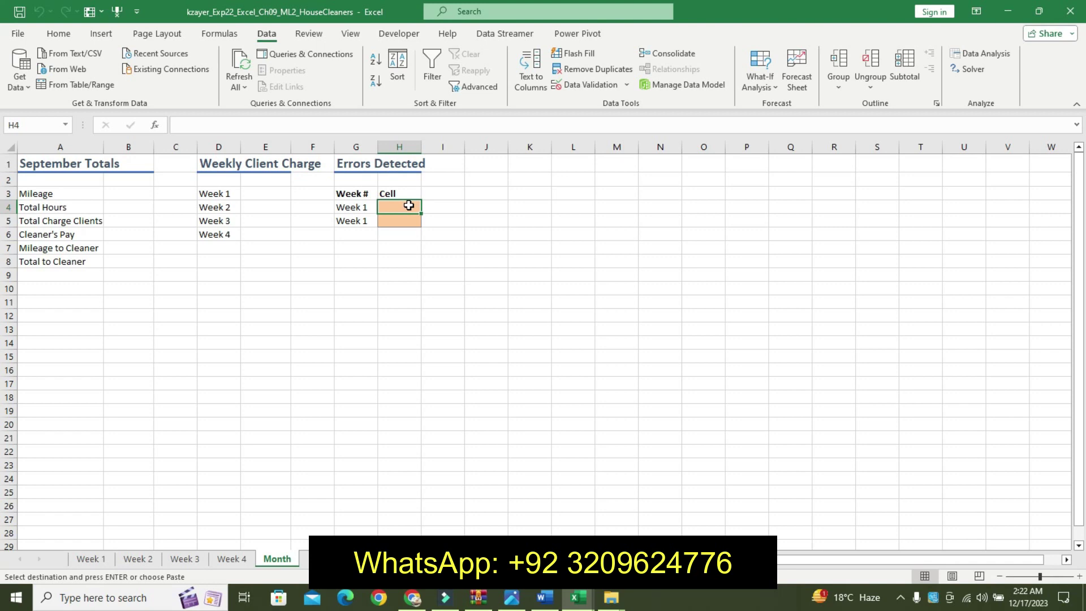
text(D13)
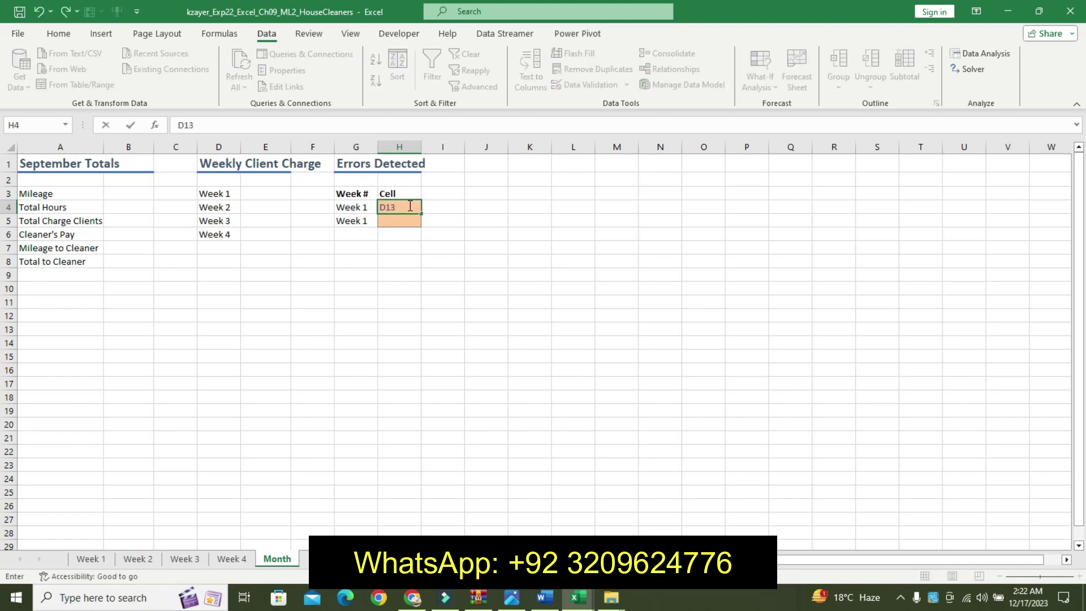
click(406, 227)
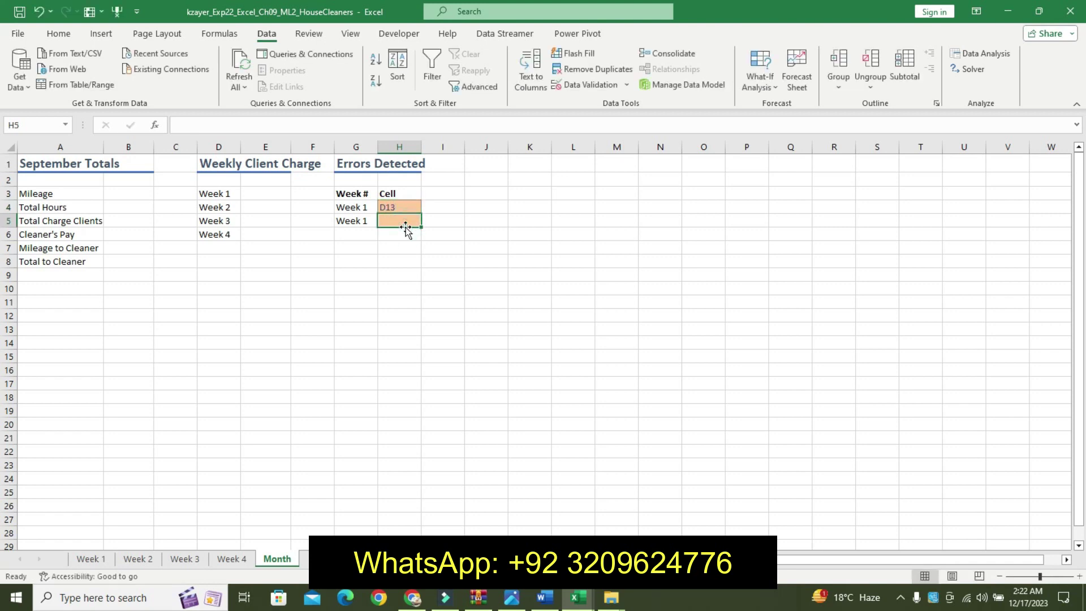
text(D25)
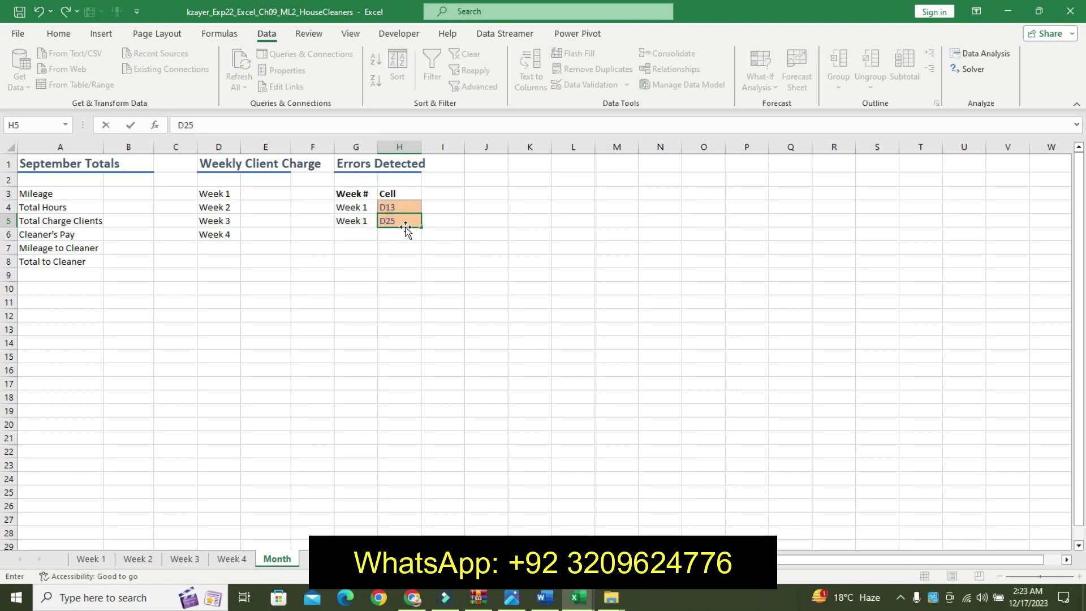
key(Return)
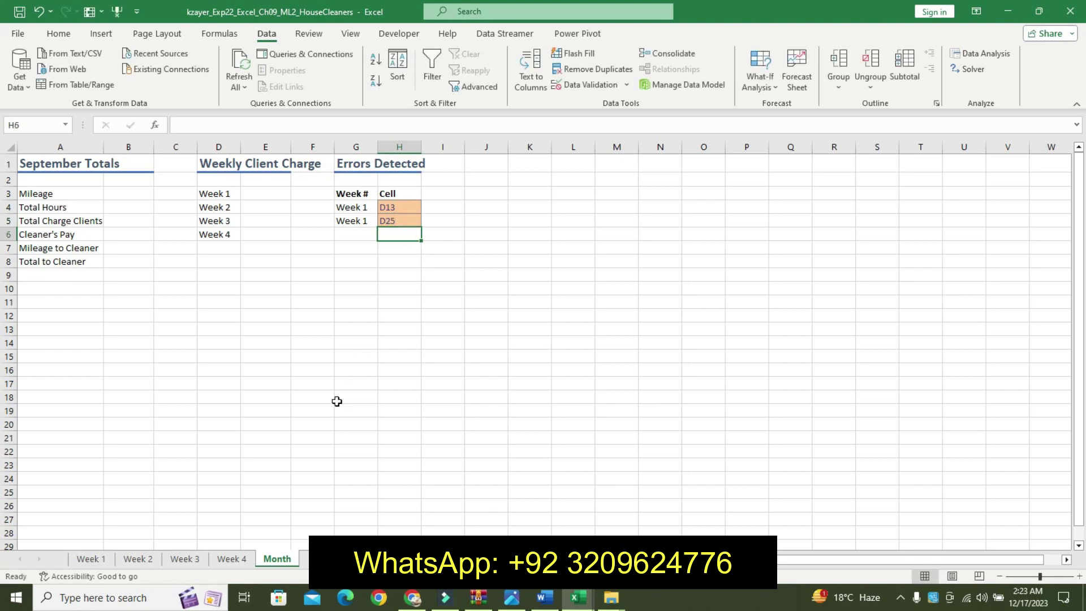
click(81, 563)
click(234, 378)
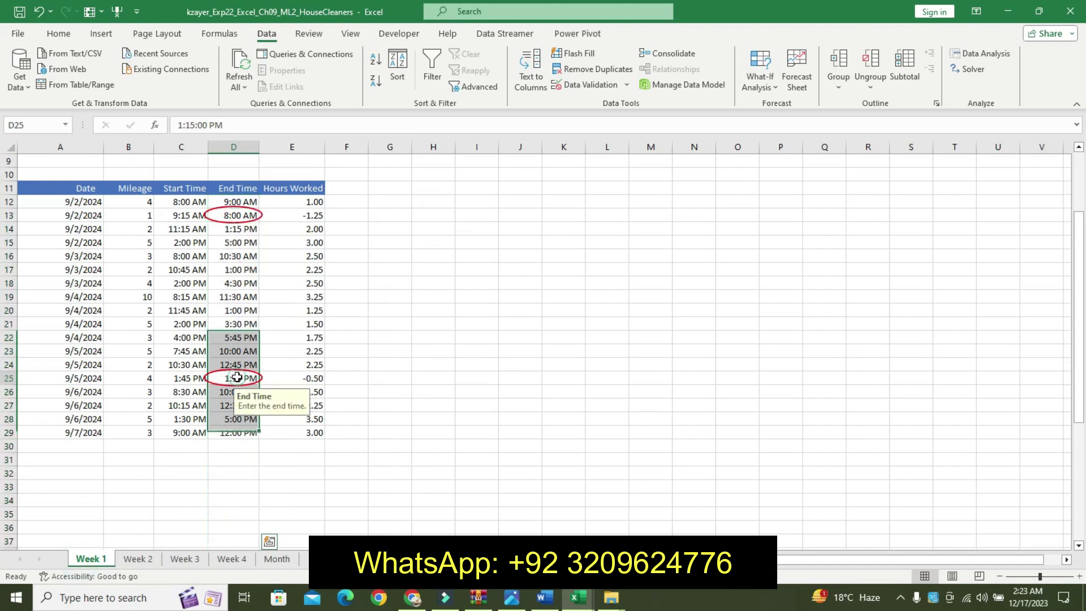
Copy the corrected end time 11:00 AM from step 9.
click(542, 600)
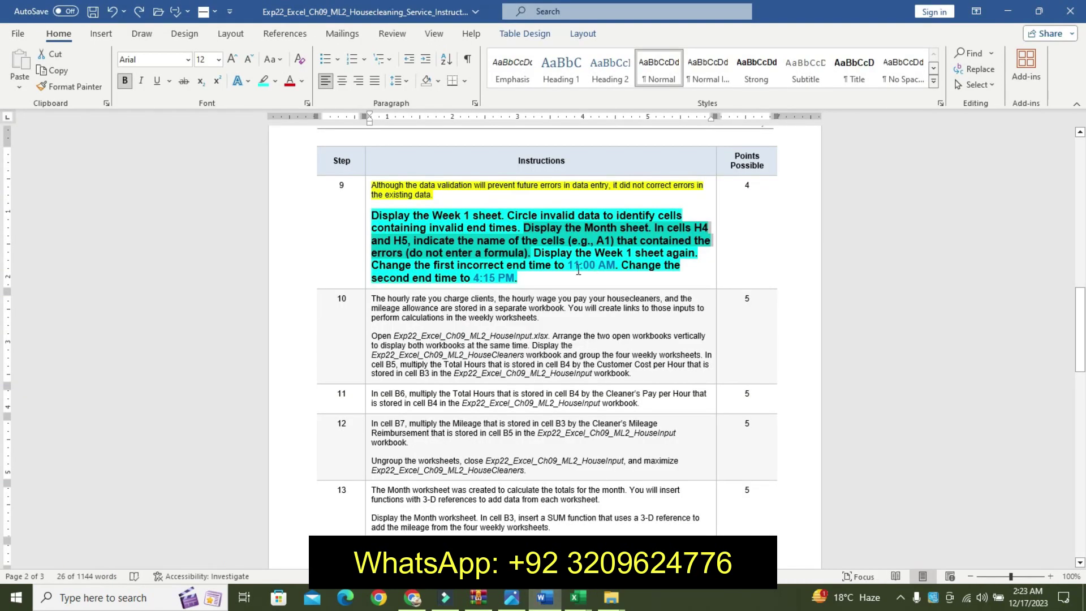
drag(540, 255, 634, 261)
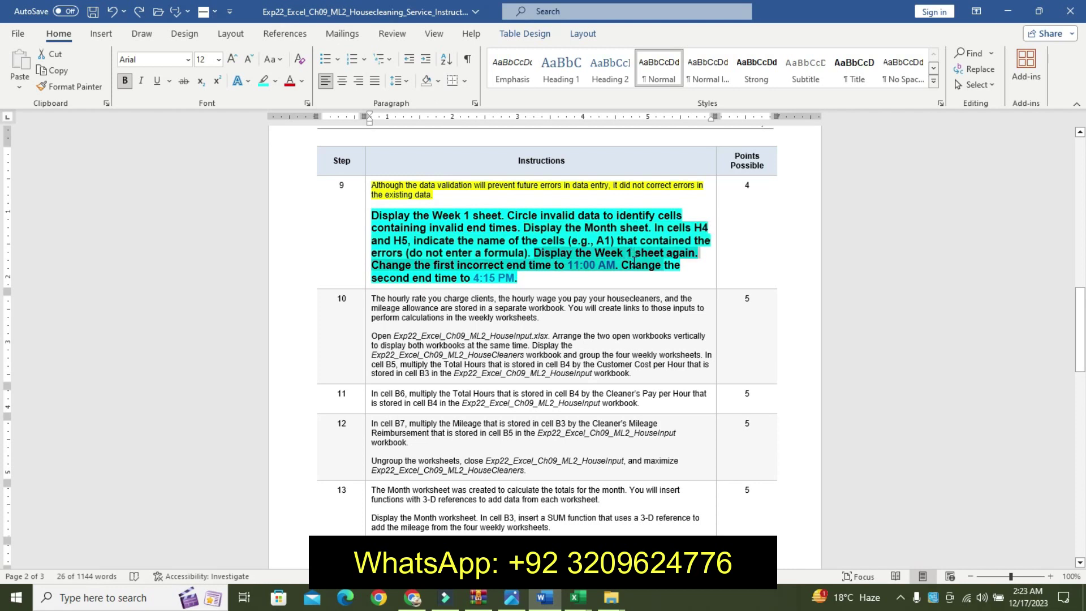
click(595, 265)
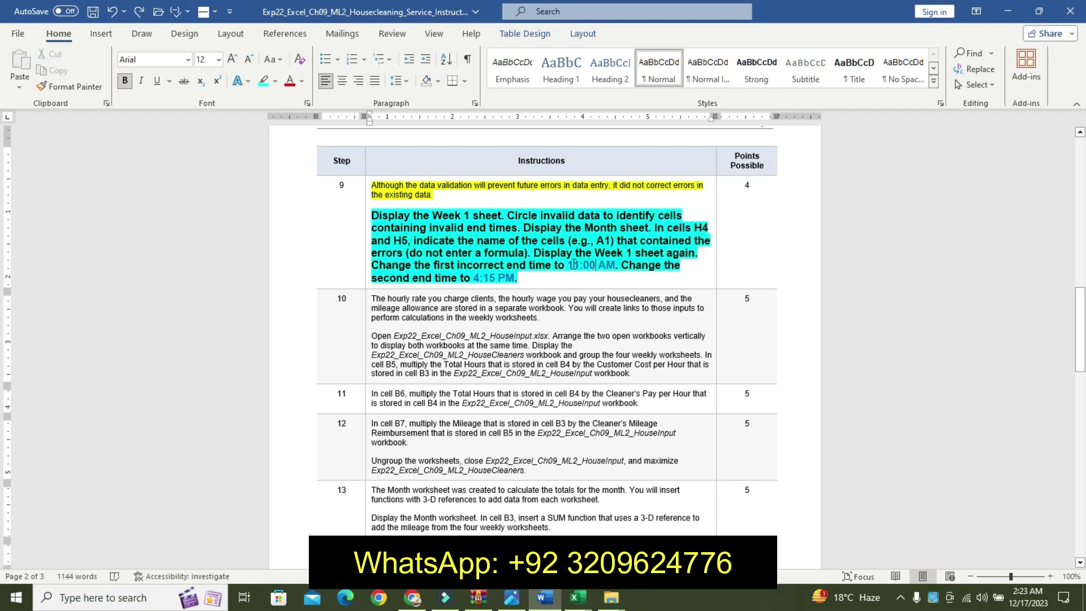
drag(570, 265, 610, 265)
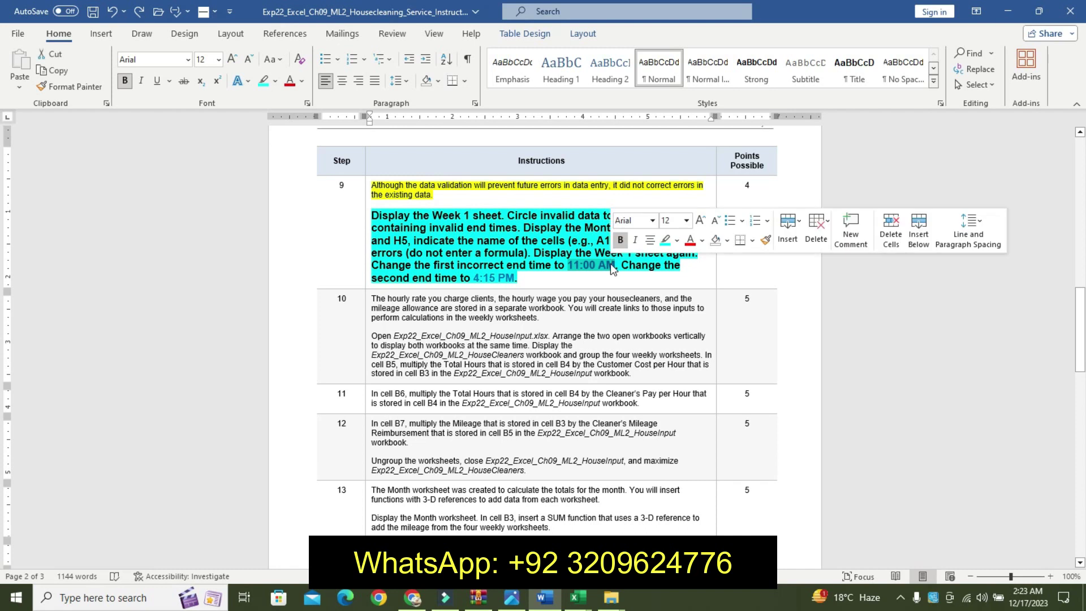
key(ctrl+c)
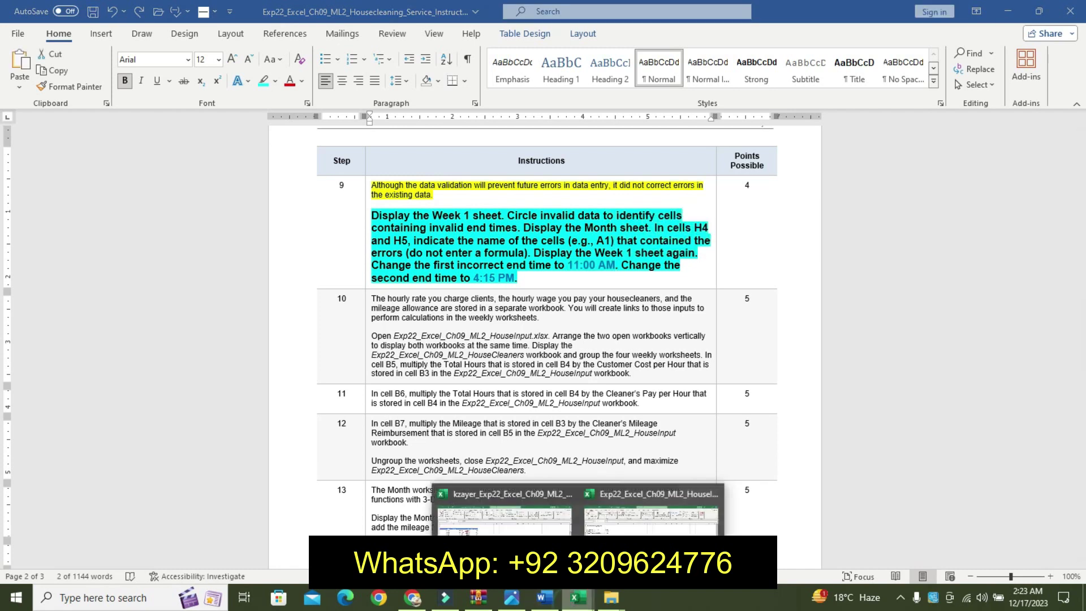
Change the Week 1 end time in D13 from 8:00:00 AM to 11:00 AM, giving 1.75 hours worked.
mouse_move(577, 597)
click(531, 532)
click(231, 219)
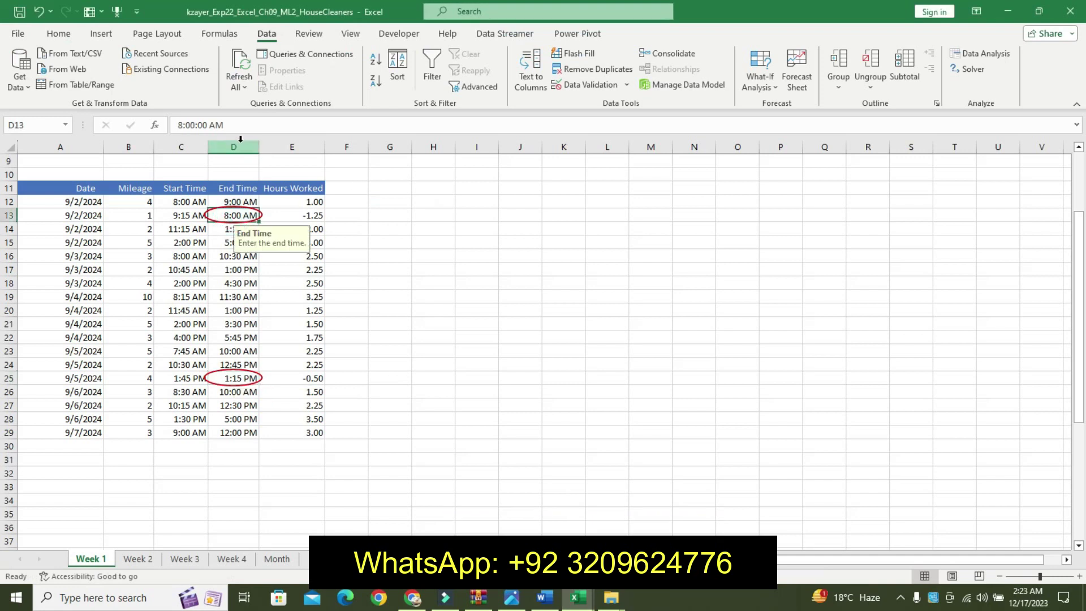
drag(224, 125, 182, 124)
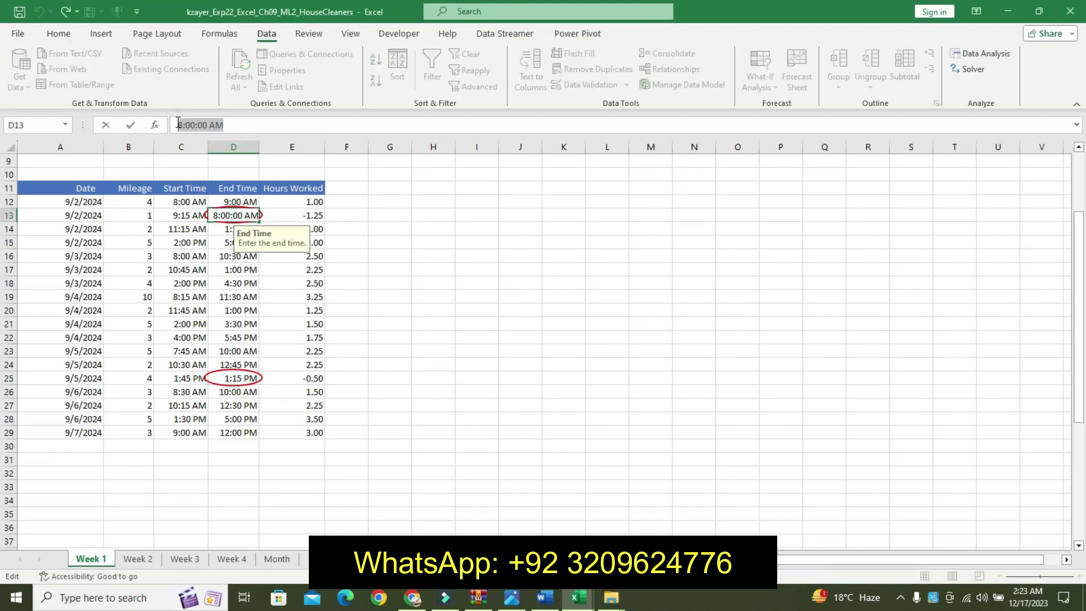
text(11:00 AM)
key(Return)
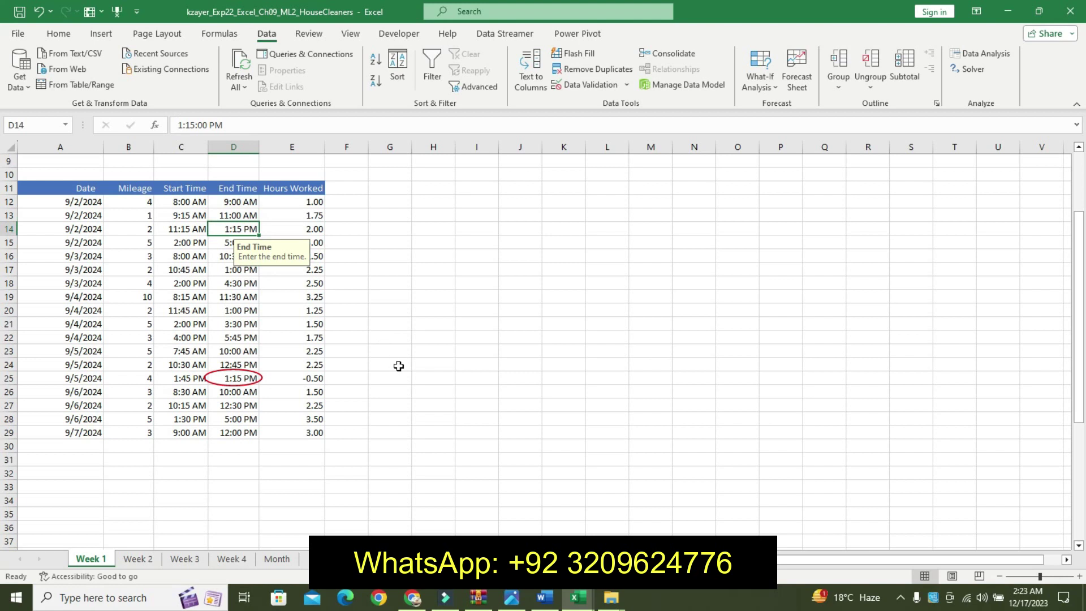
click(557, 596)
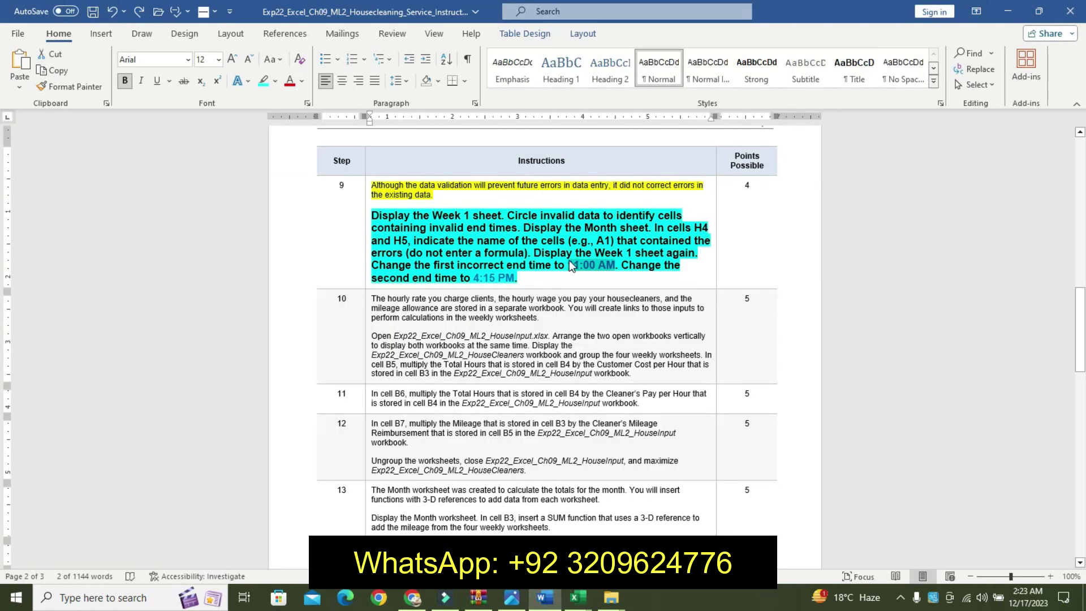
Copy 4:15 PM from the instructions over D25's 1:15:00 PM end time, giving 2.50 hours.
drag(478, 277, 516, 277)
click(476, 277)
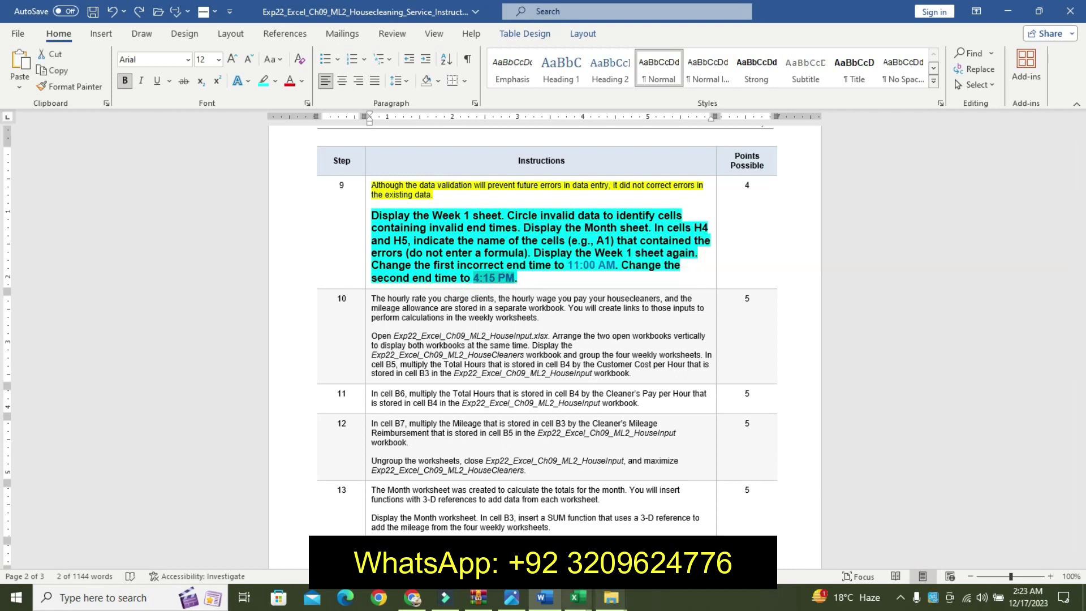
mouse_move(577, 598)
click(650, 510)
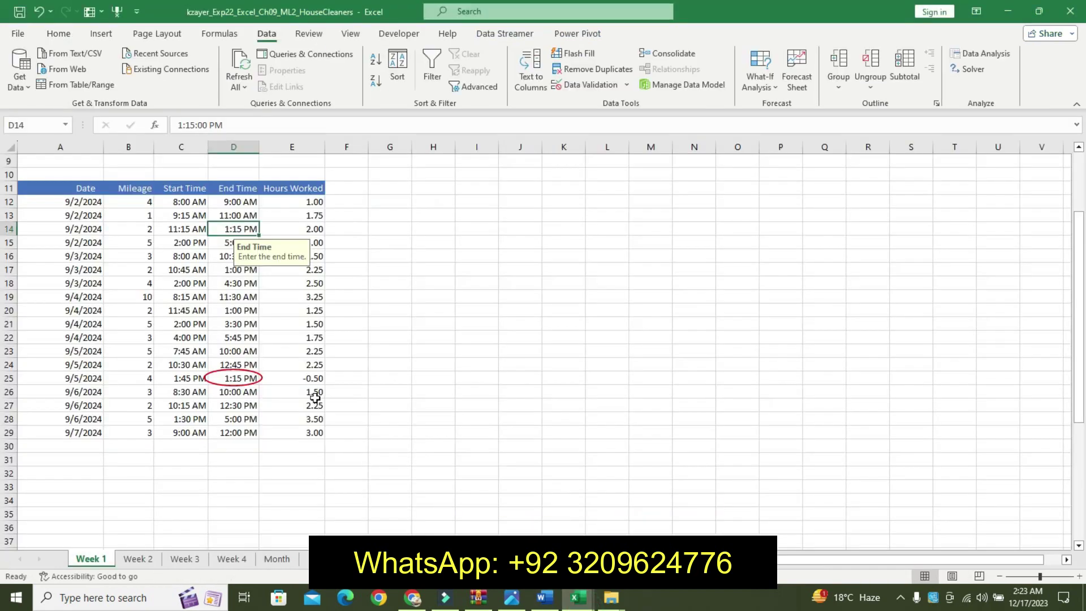
click(235, 378)
drag(240, 125, 150, 128)
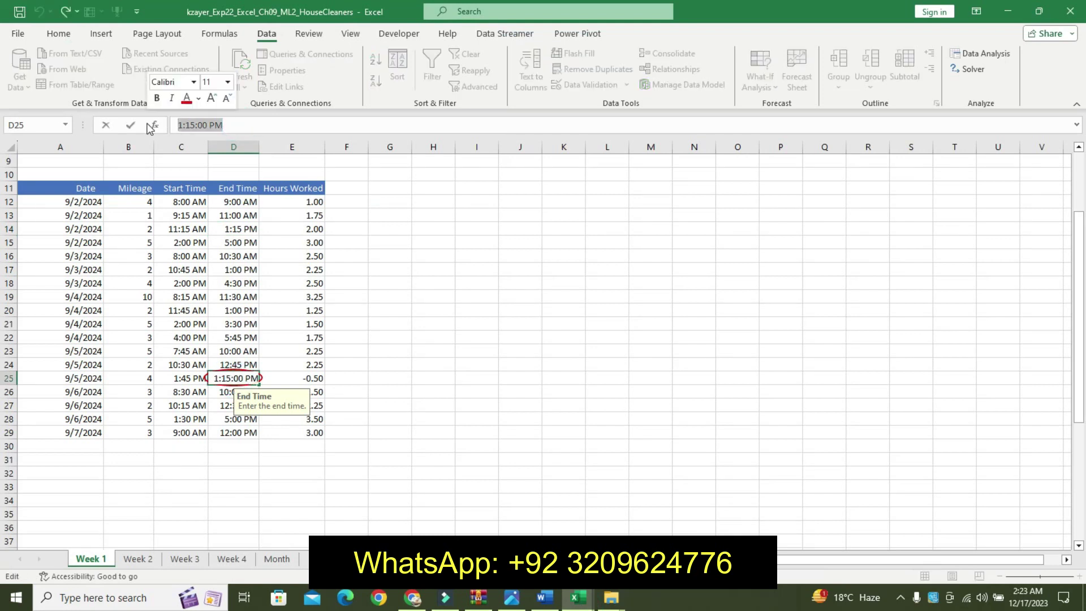
key(ctrl+v)
key(Return)
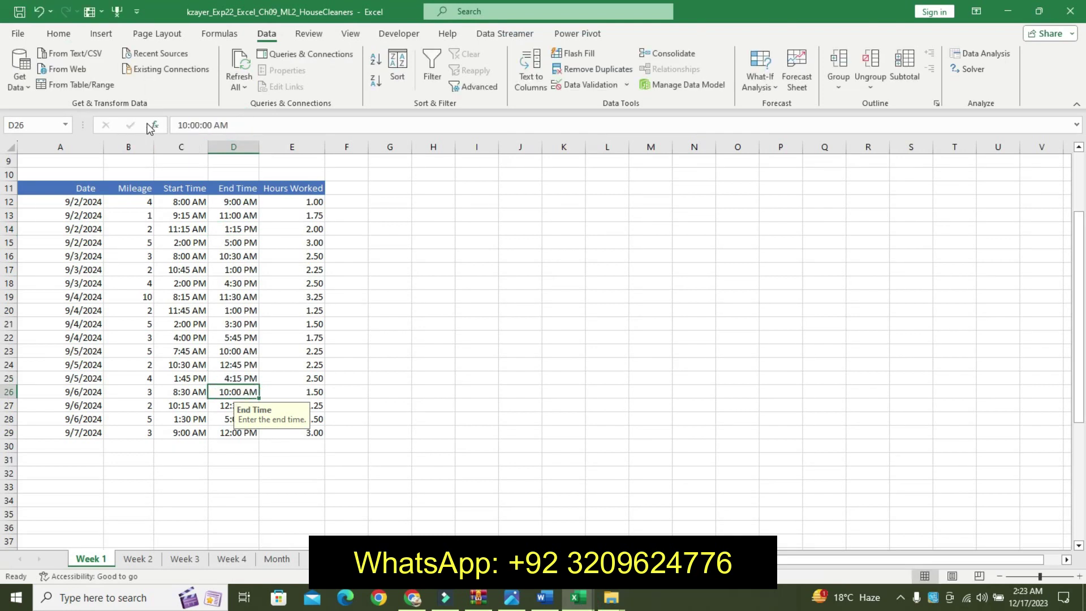
Undo the emphasis formatting on step 9 of the instructions.
click(545, 598)
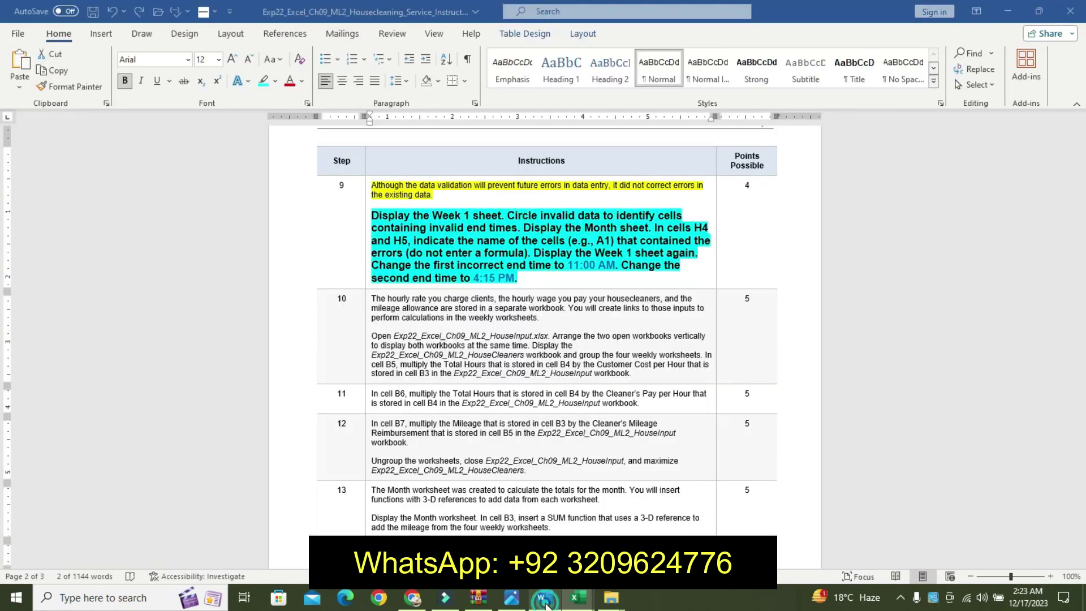
key(ctrl+z)
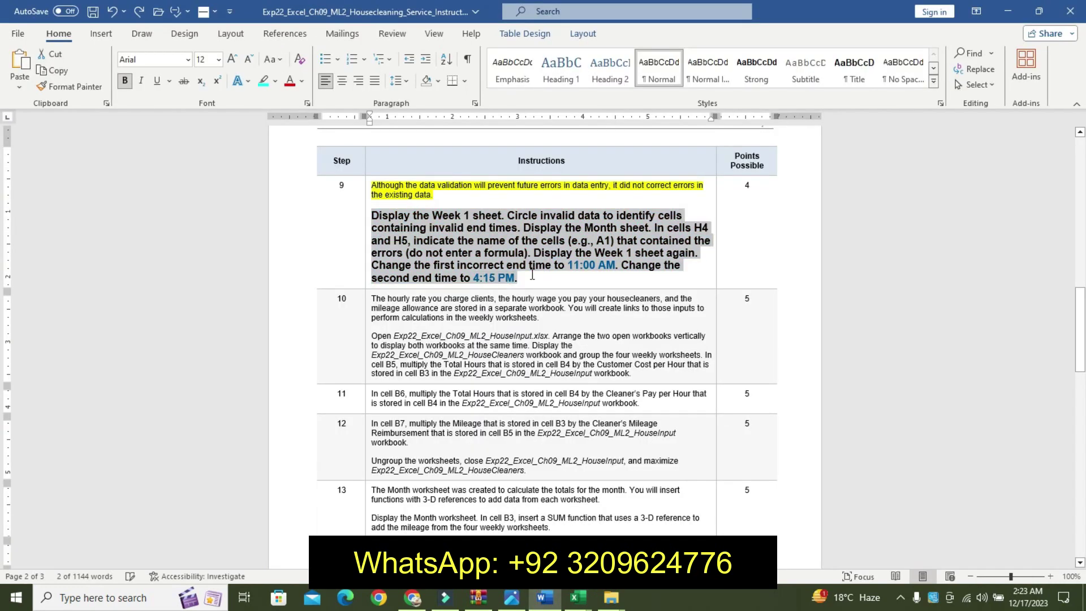
key(ctrl+z)
key(ctrl+z)
key(ctrl+z)
key(ctrl+z)
key(ctrl+z)
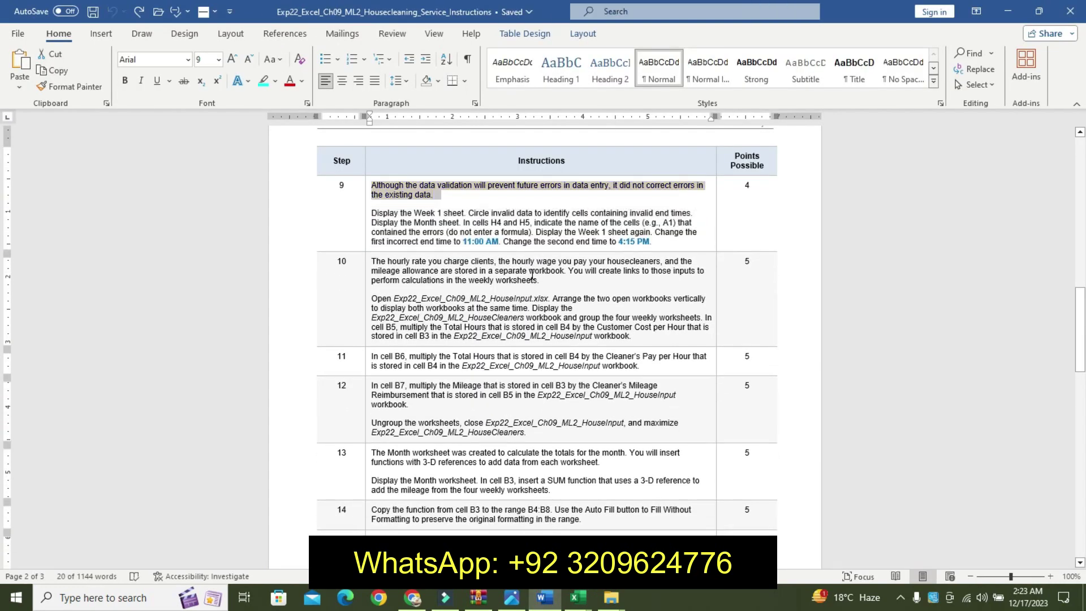
click(453, 280)
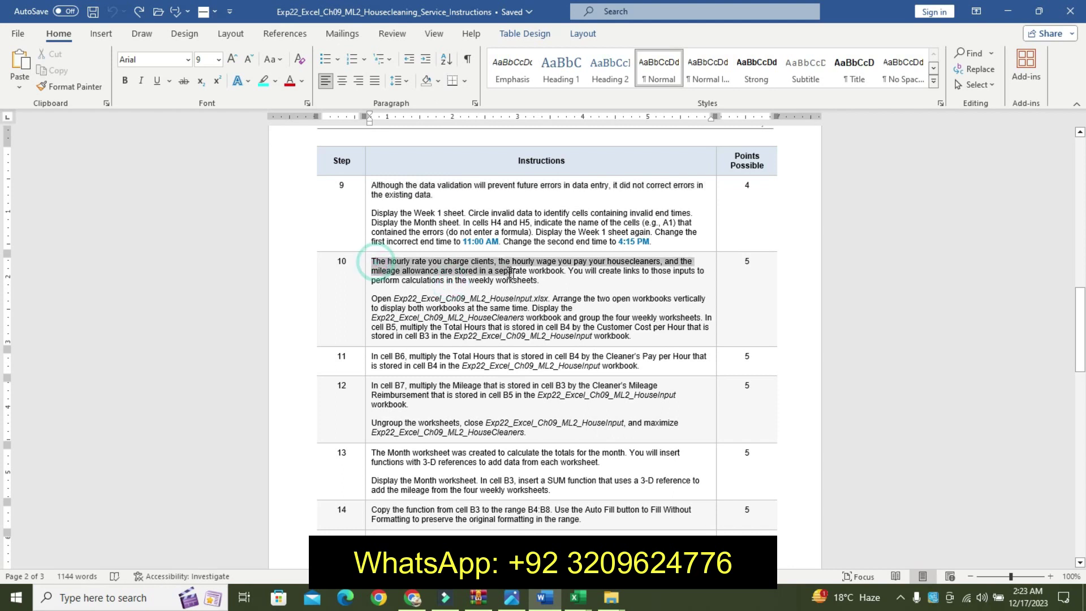
Highlight step 10's first paragraph in yellow.
drag(374, 262, 538, 280)
click(606, 260)
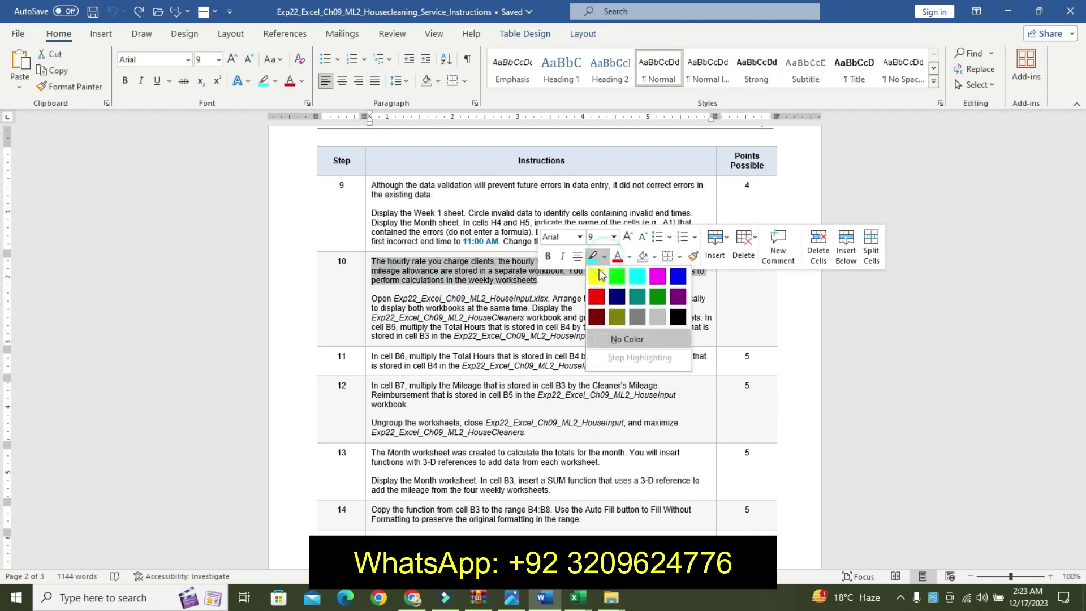
click(595, 273)
click(380, 295)
Enlarge step 10's second paragraph from 9 to 10 pt, make it bold and highlight it turquoise.
drag(381, 295, 631, 336)
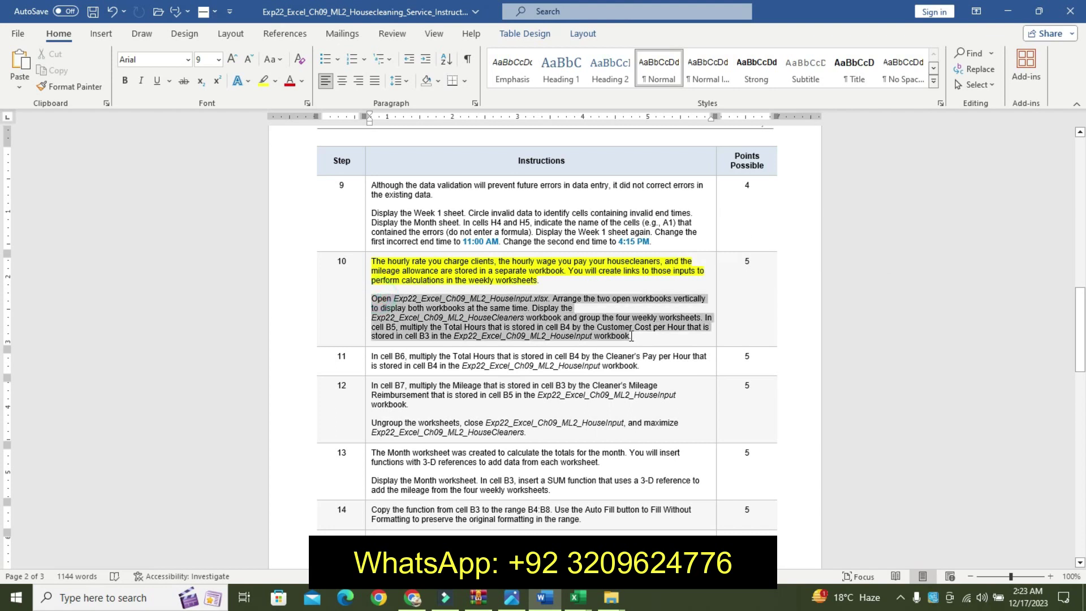
click(724, 295)
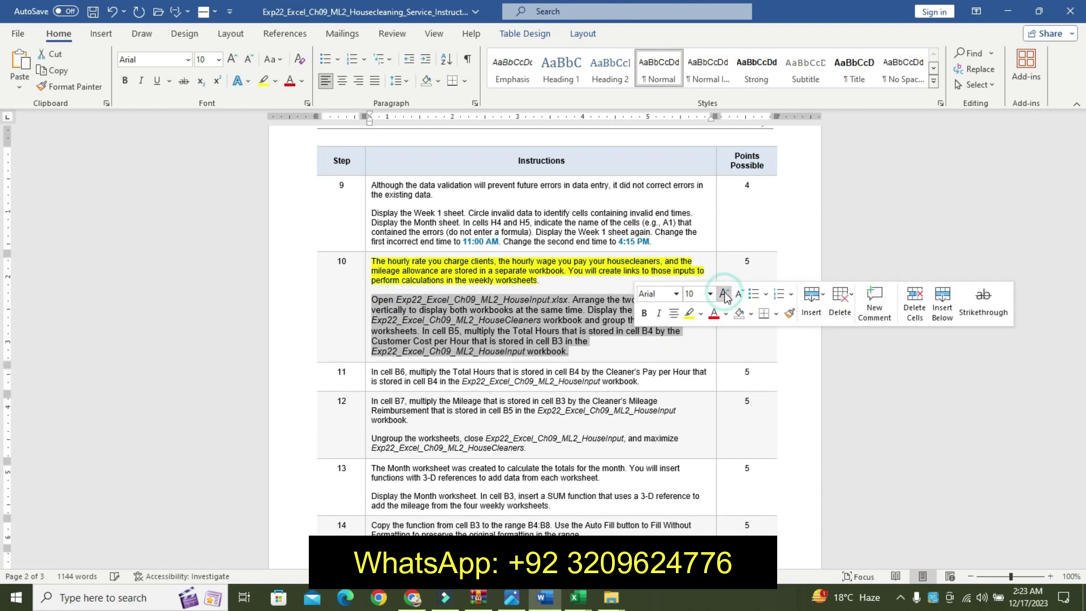
click(644, 313)
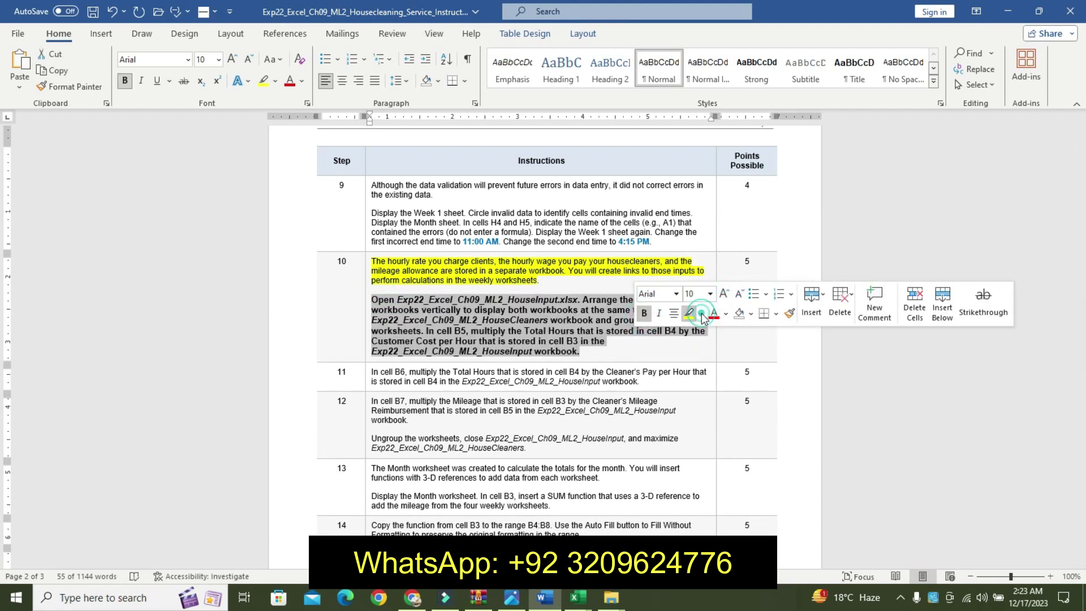
click(701, 313)
click(734, 335)
click(505, 327)
Reselect the turquoise step 10 paragraph, cancelling an accidental text move.
drag(1080, 317, 1080, 325)
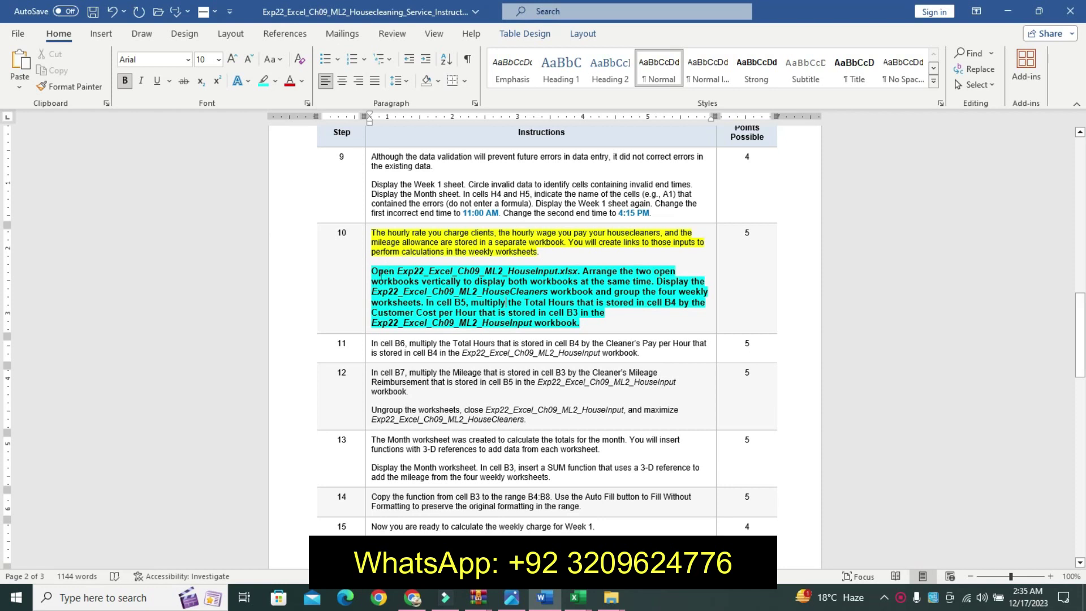
drag(373, 273, 589, 325)
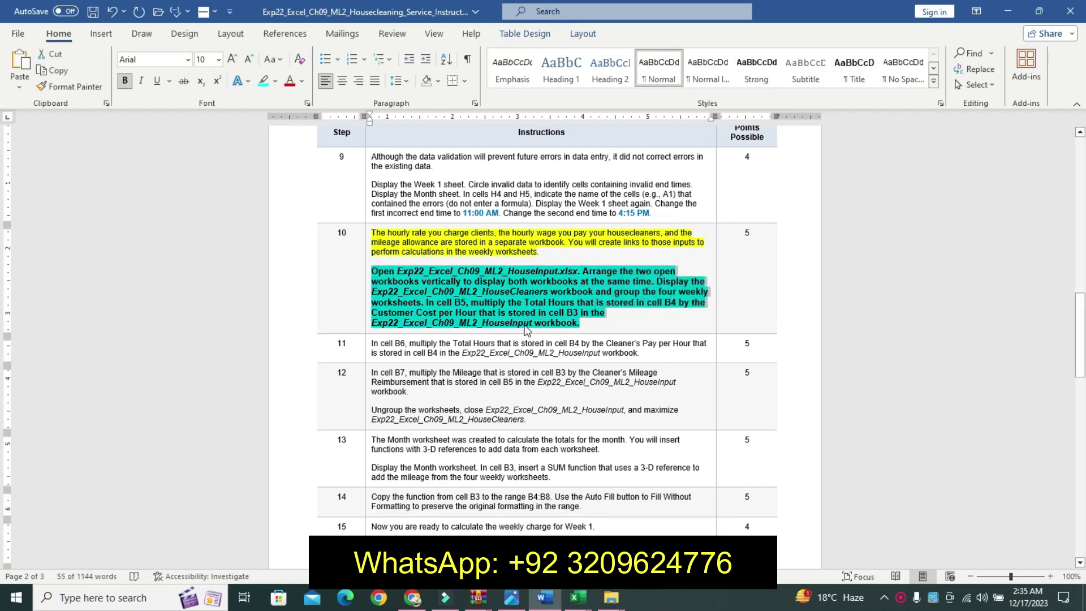
drag(525, 331, 554, 306)
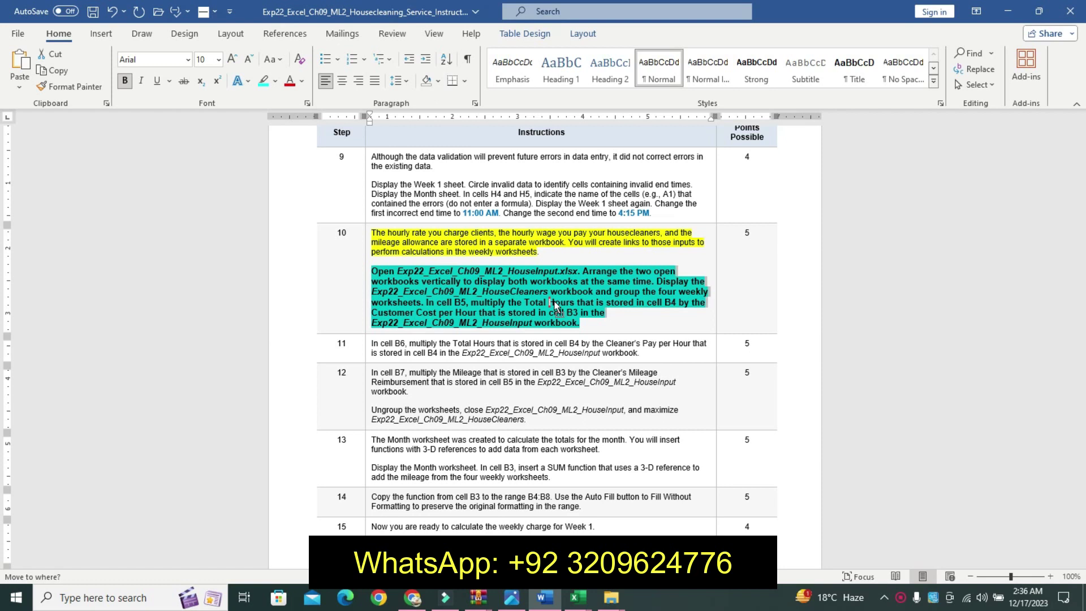
drag(554, 305, 555, 302)
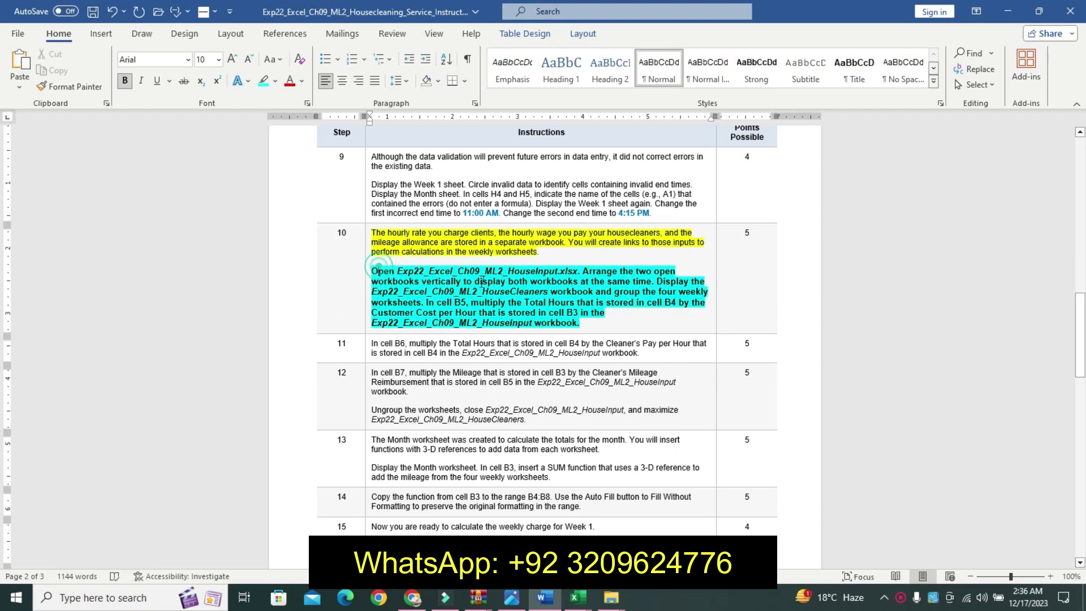
drag(371, 271, 582, 271)
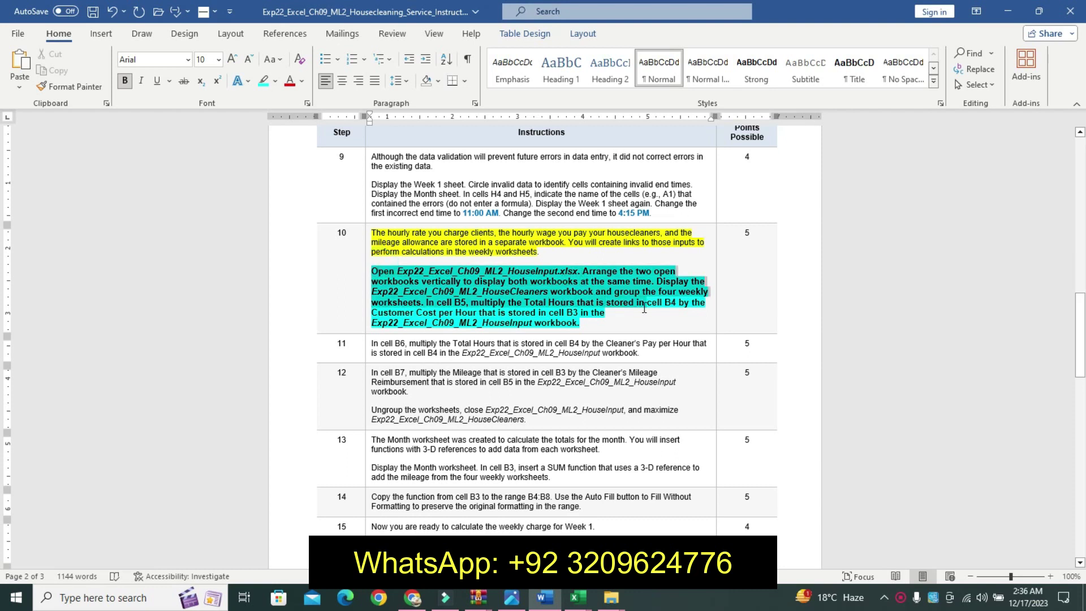
drag(584, 275, 635, 333)
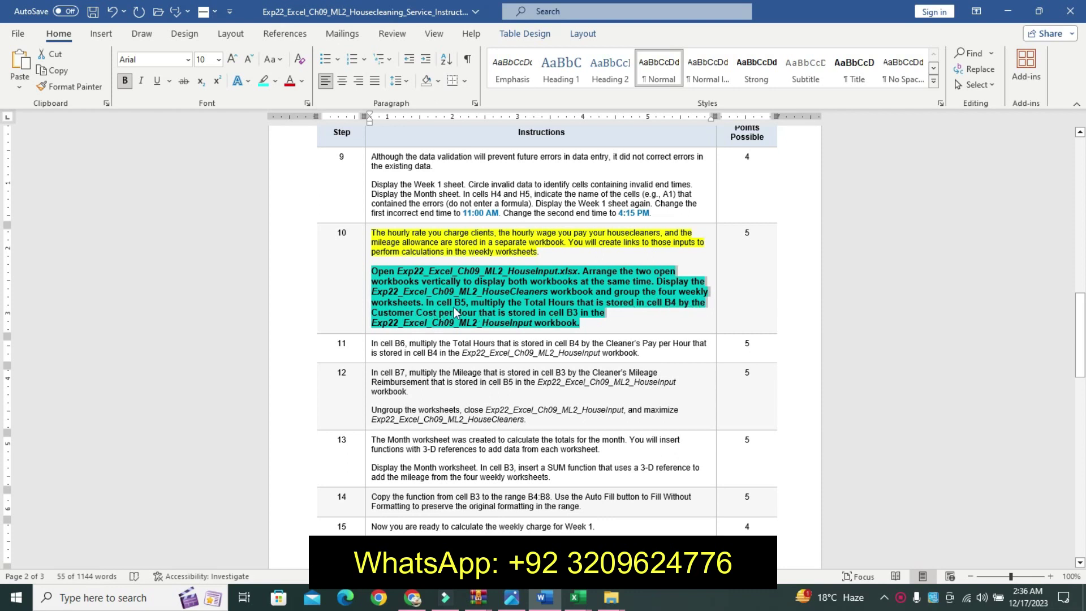
click(577, 597)
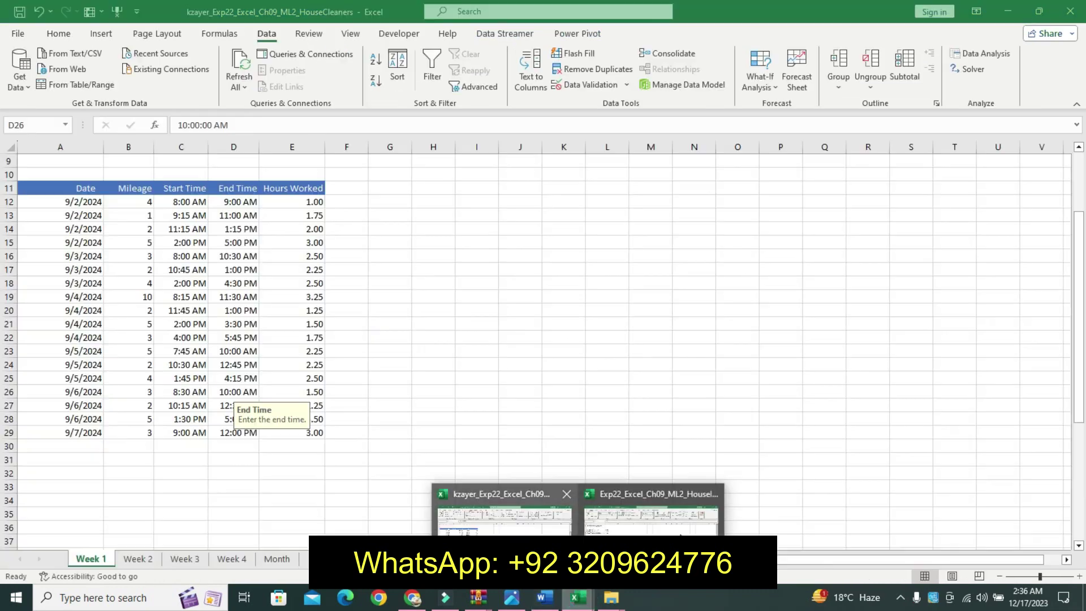
Group the Week 2, Week 3 and Week 4 sheets with Week 1 in HouseCleaners.
click(673, 527)
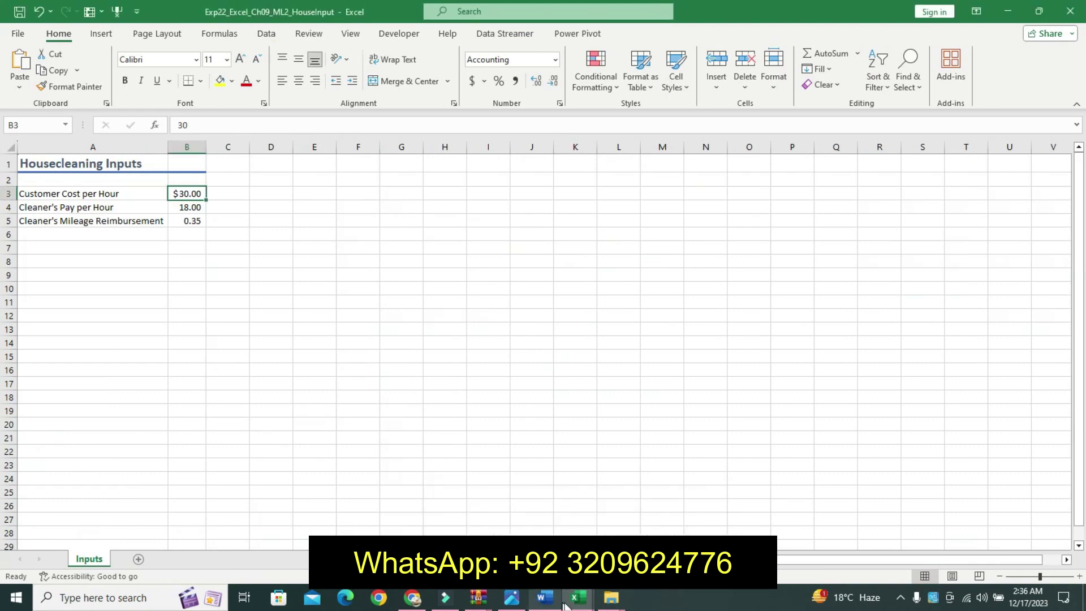
click(501, 509)
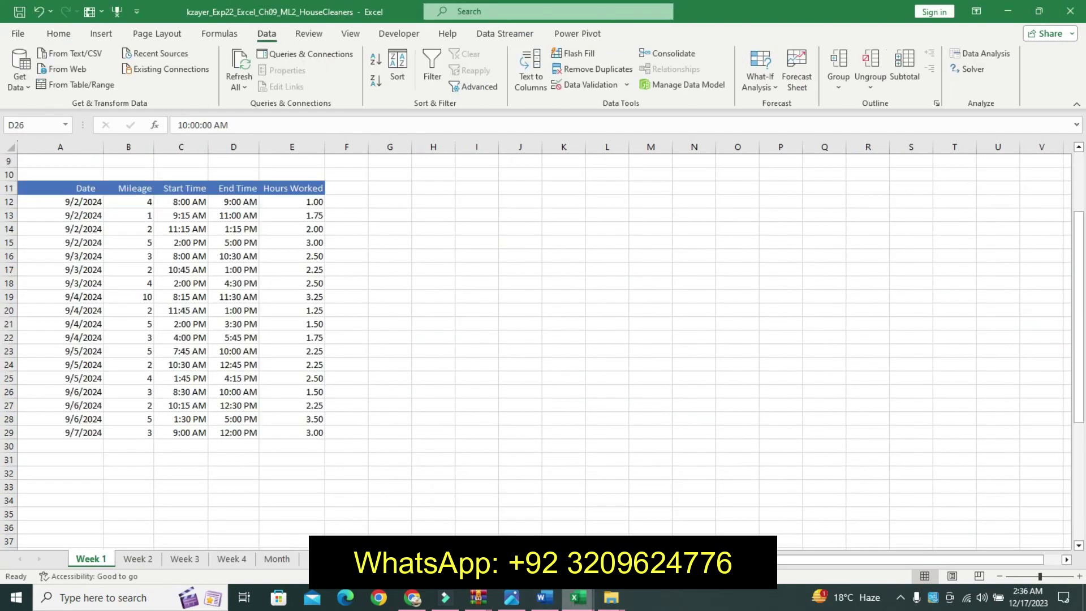
ctrl+click(139, 559)
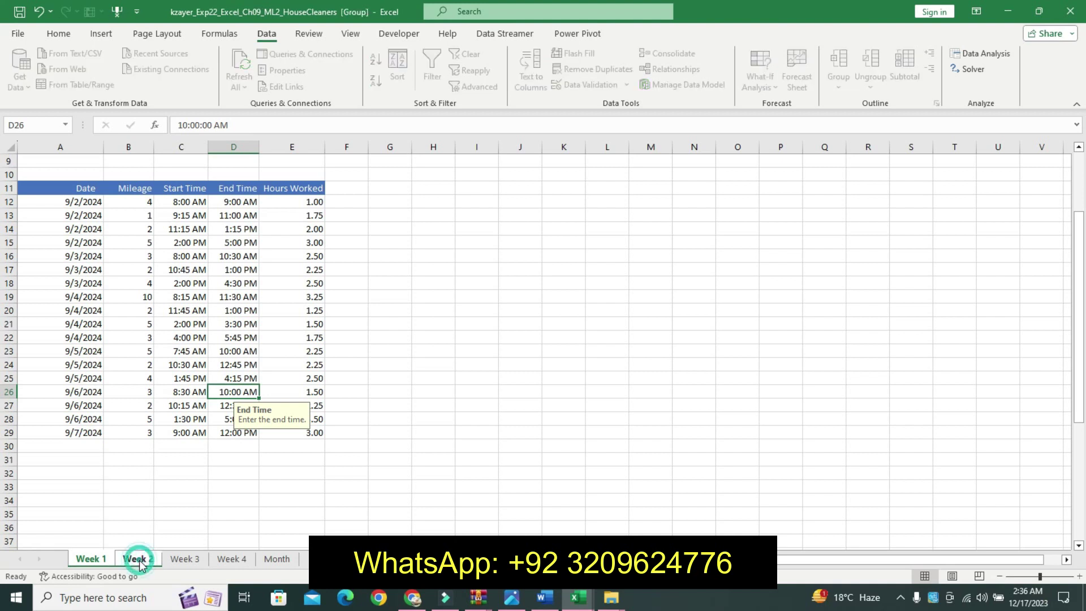
ctrl+click(139, 559)
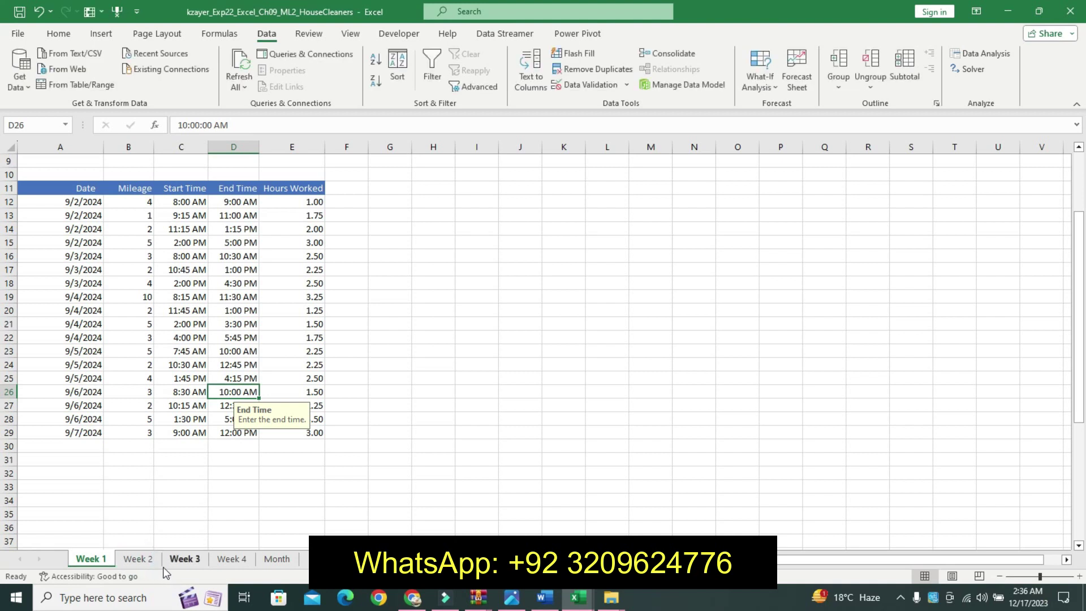
ctrl+click(148, 563)
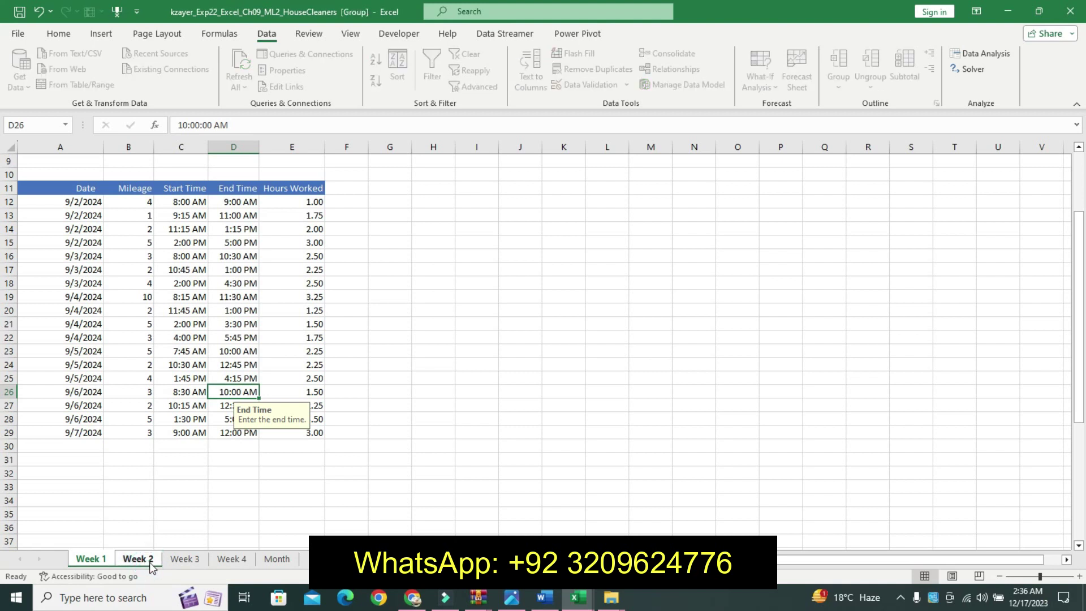
ctrl+click(184, 560)
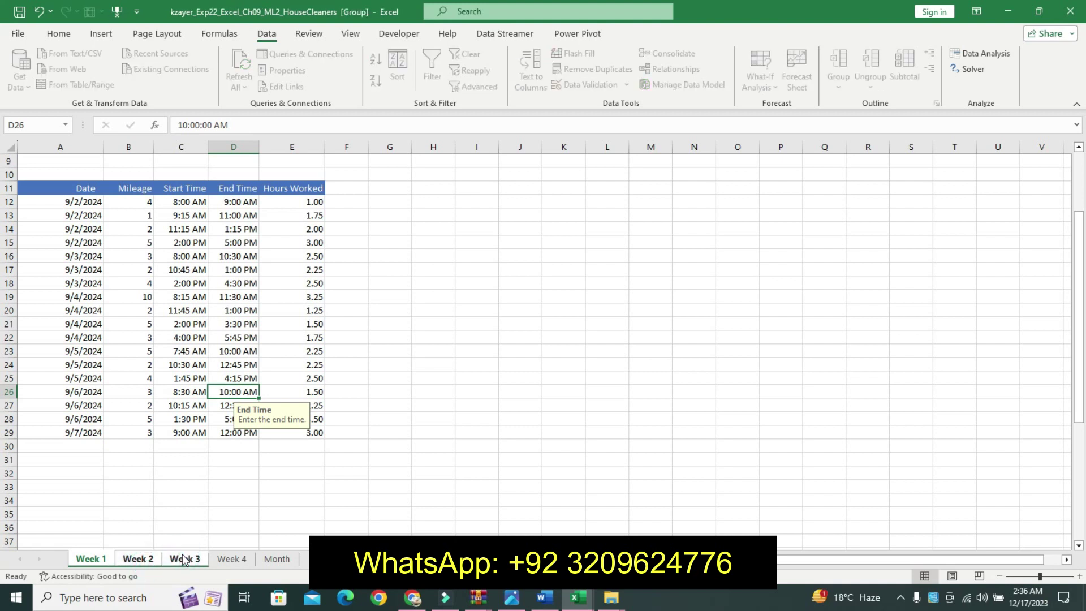
ctrl+click(220, 558)
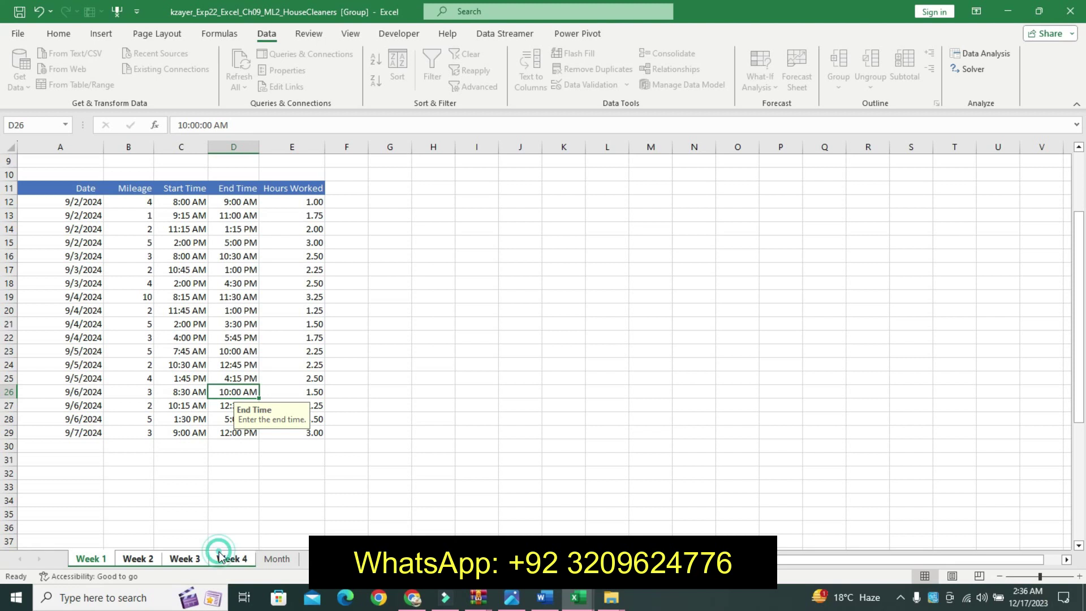
drag(1074, 302, 1074, 243)
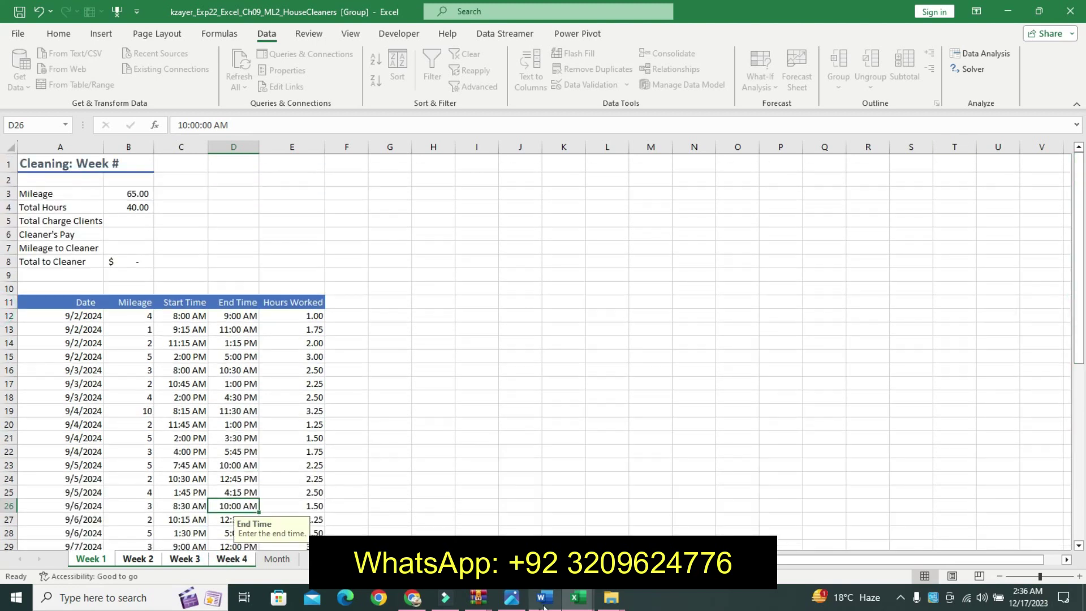
Check the instructions and locate the Total Hours and Total Charge Clients cells, B4 and B5.
click(544, 598)
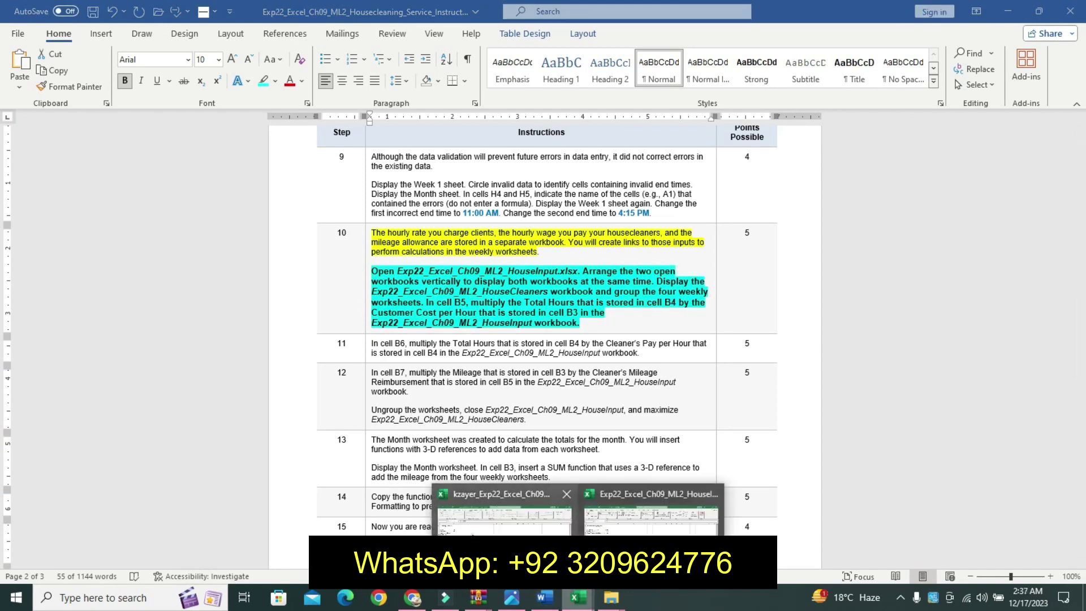
mouse_move(577, 598)
click(611, 537)
click(138, 221)
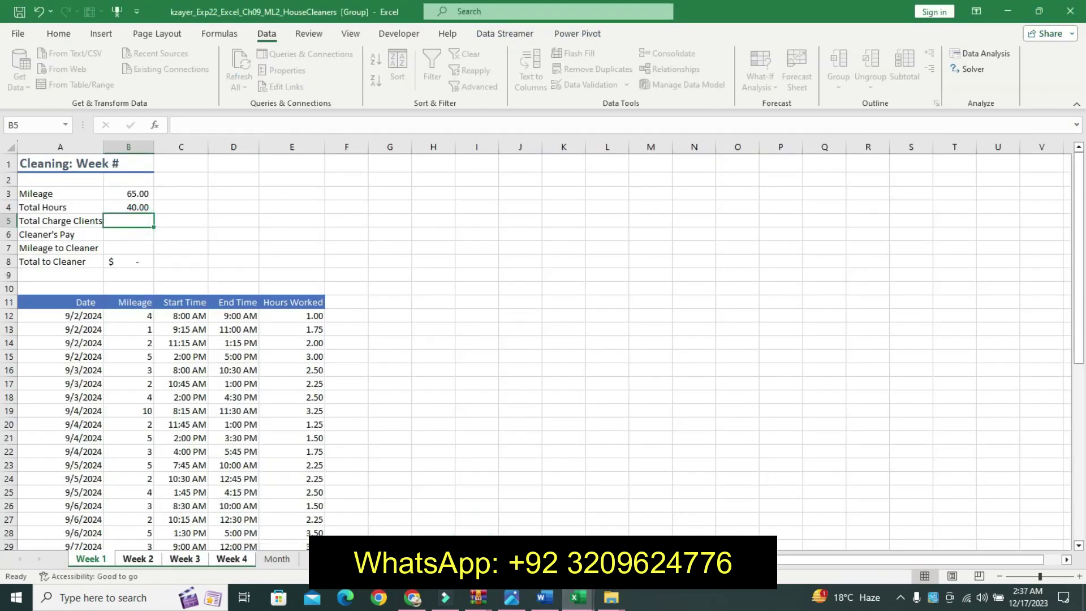
click(545, 598)
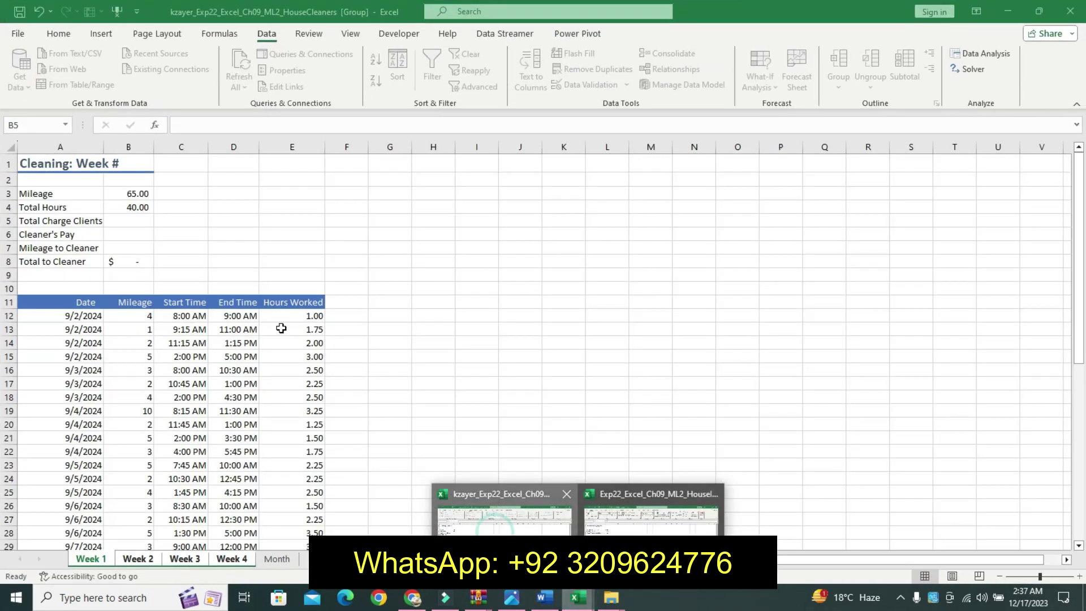
click(505, 452)
click(143, 207)
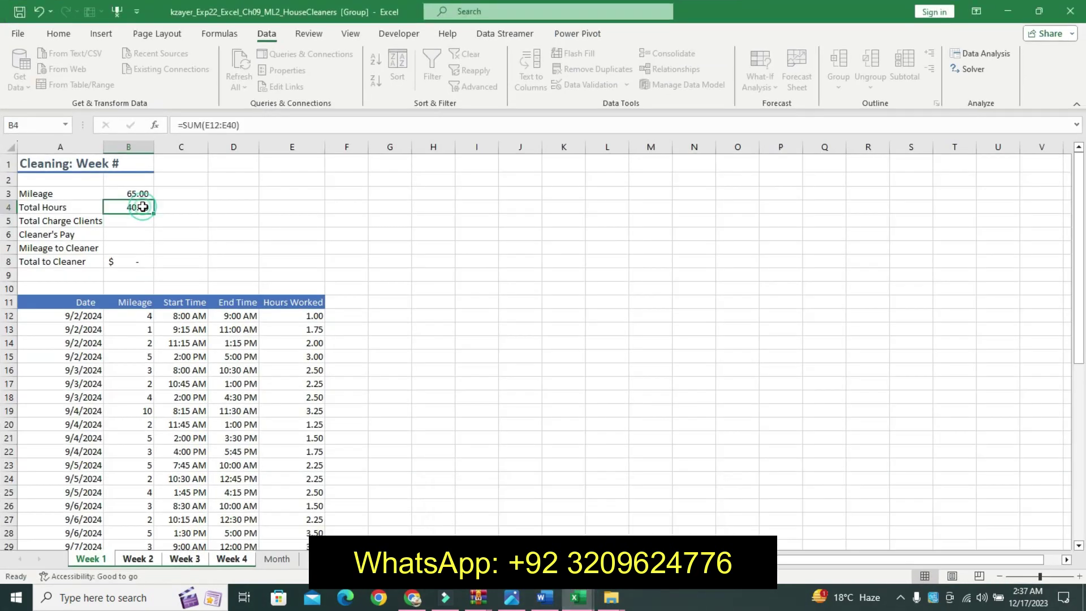
Enter =B4 times HouseInput's B3 in B5, giving Total Charge Clients of $1,200.00.
click(145, 218)
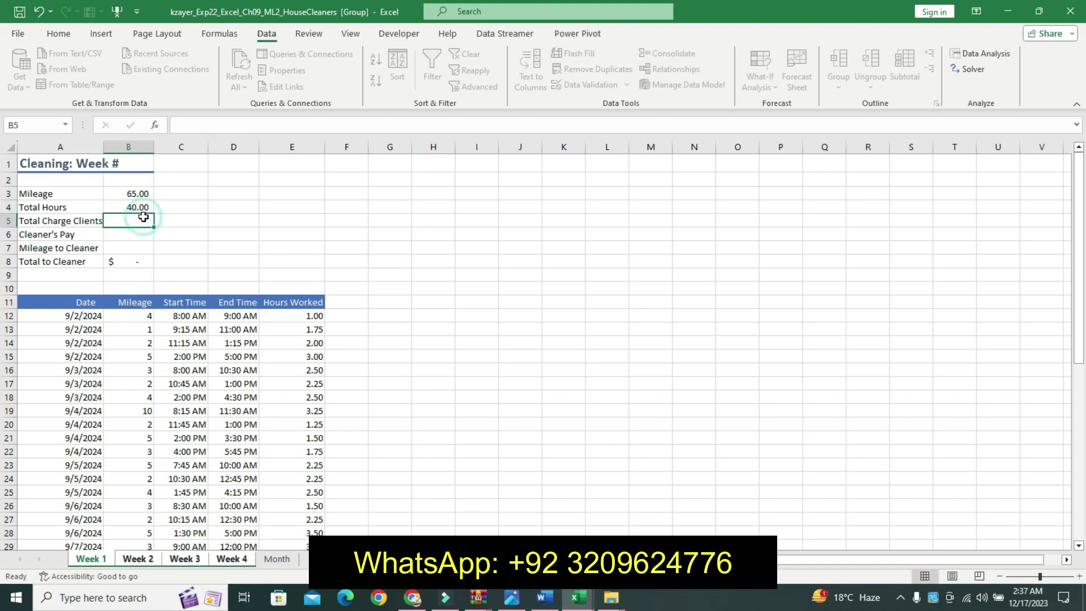
text(=)
click(150, 209)
text(8)
key(BackSpace)
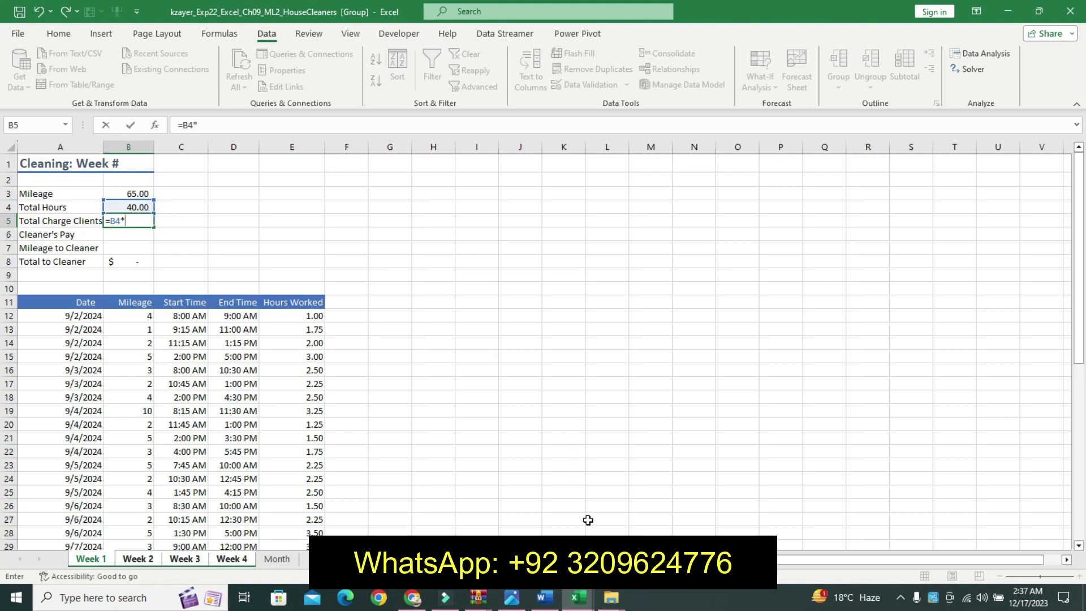
click(646, 512)
text(*)
click(190, 194)
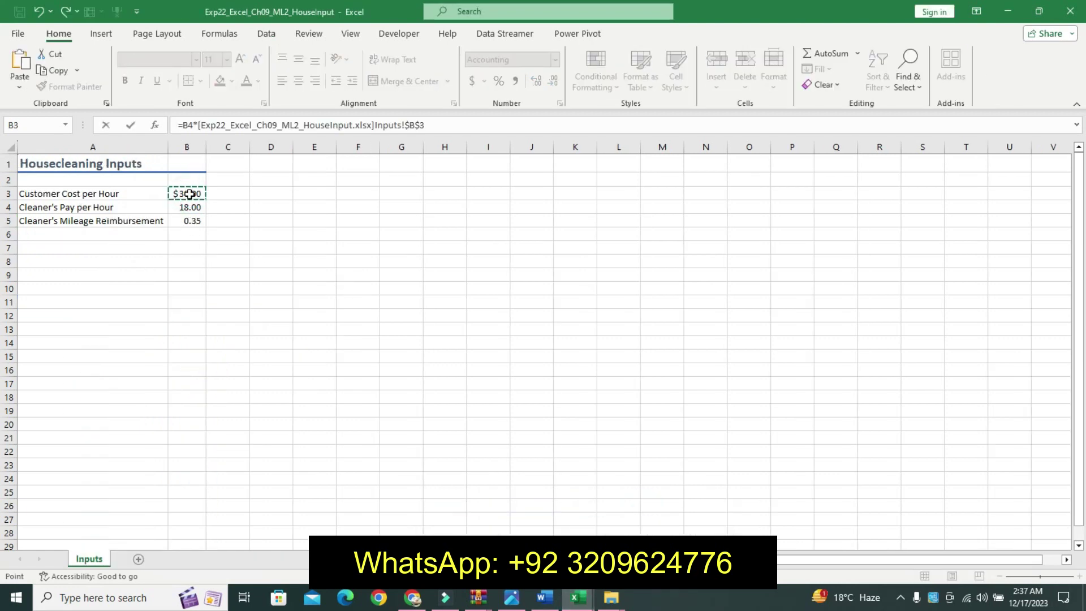
key(Return)
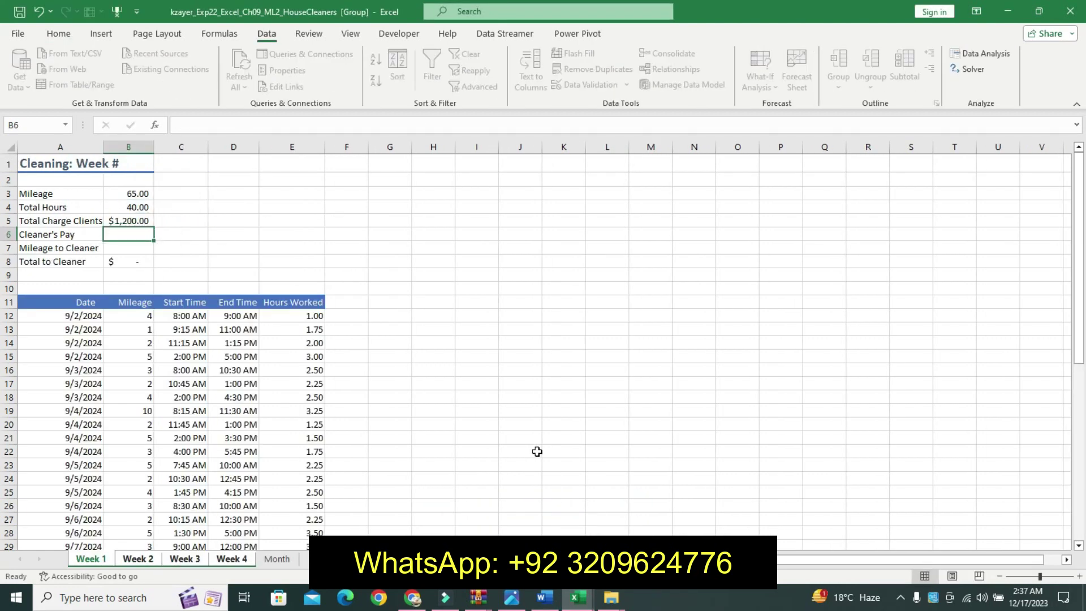
click(544, 597)
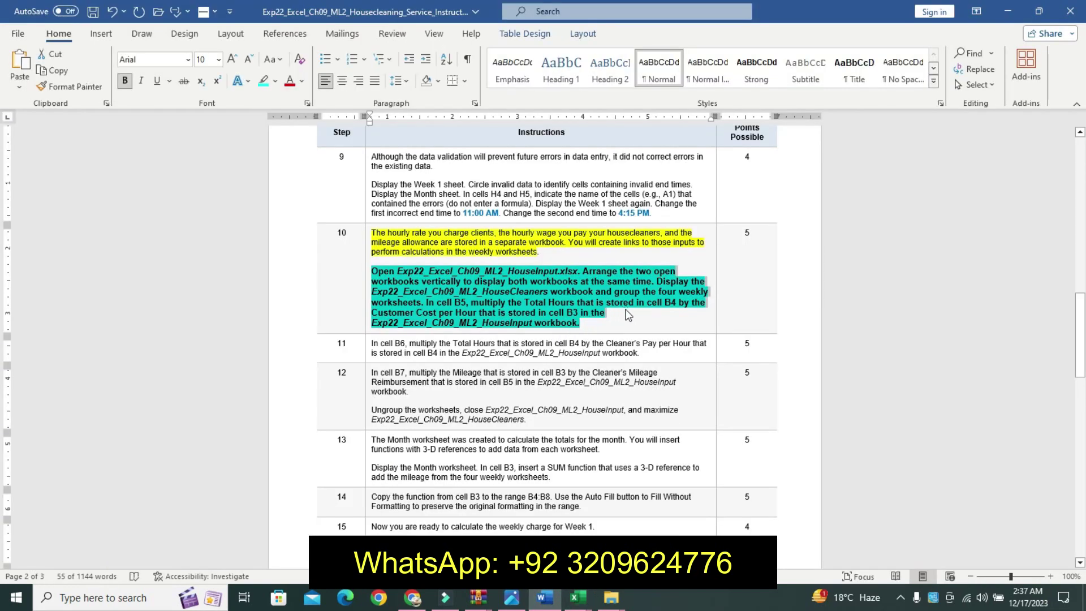
Undo step 10's highlight and bold formatting in the instructions.
key(ctrl+z)
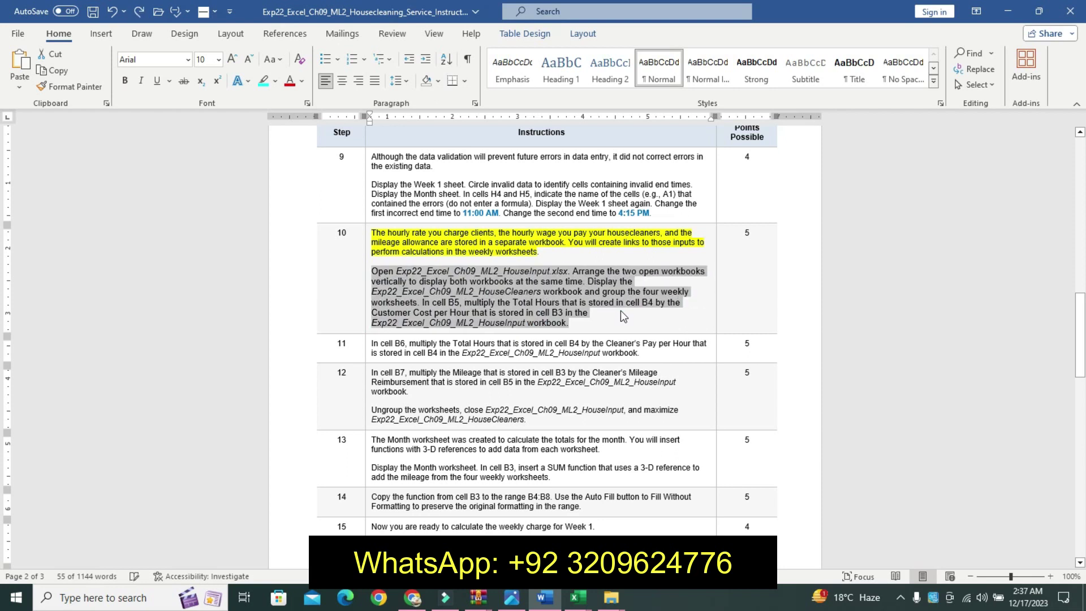
key(ctrl+z)
key(ctrl+z)
click(668, 311)
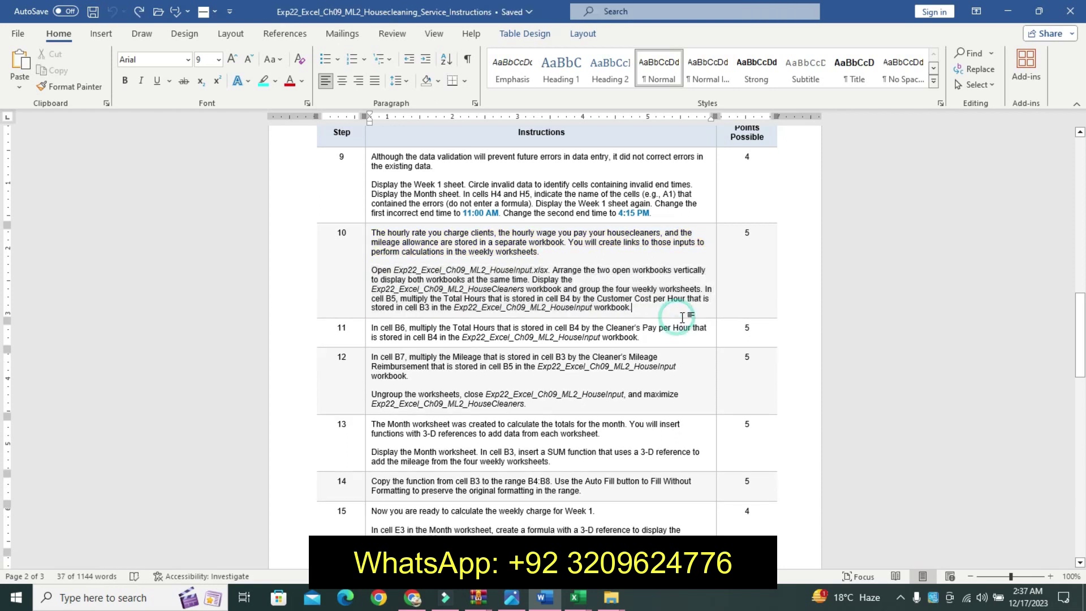
scroll(735, 317, down, 1)
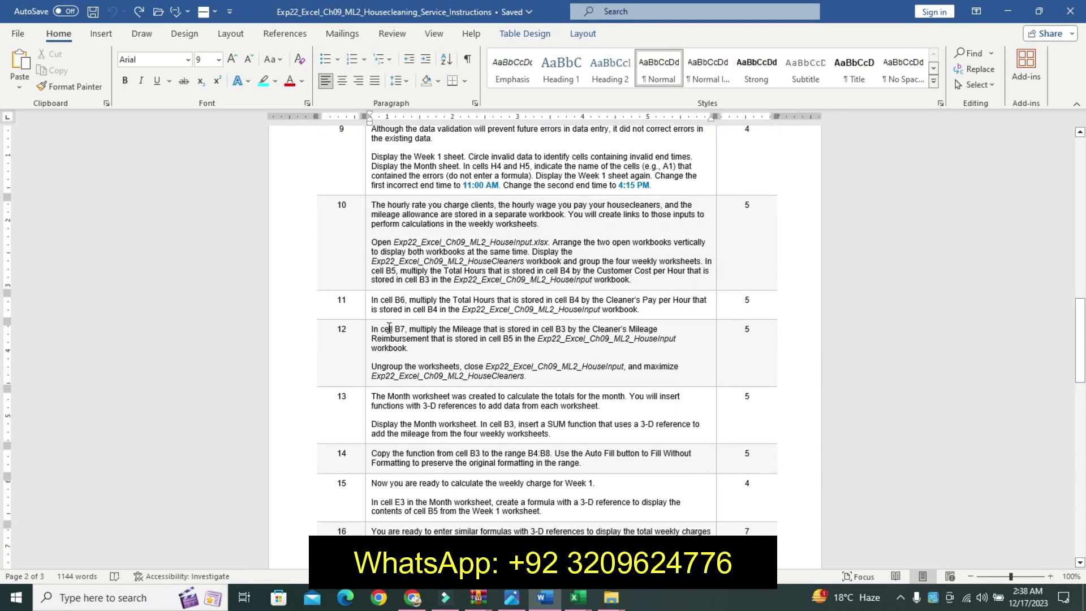
Enlarge step 11's text by two sizes to 11 pt, bold it and highlight it cyan.
click(368, 314)
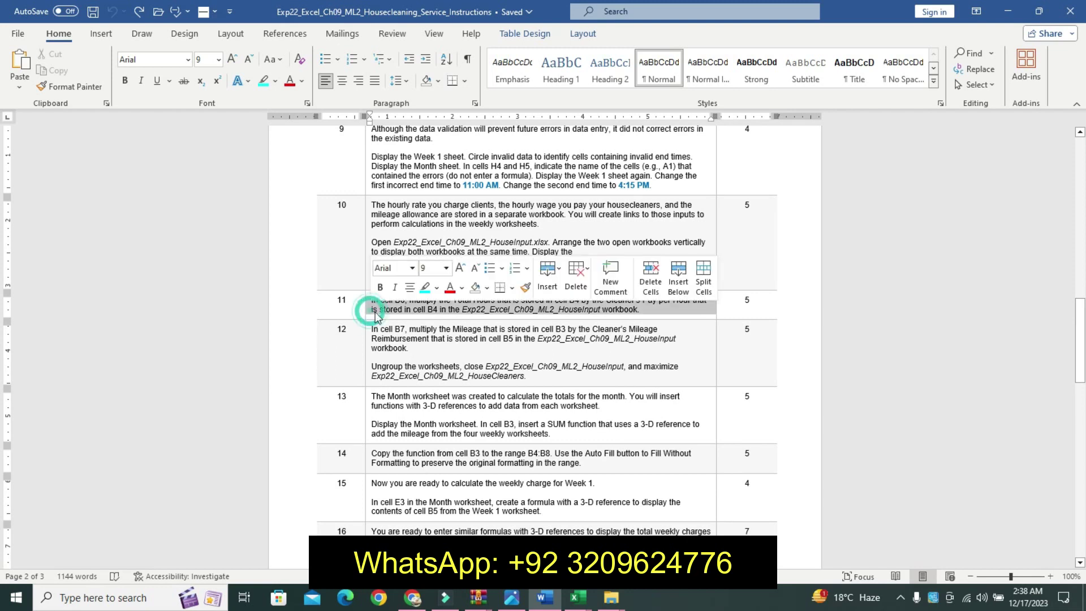
click(458, 271)
click(459, 270)
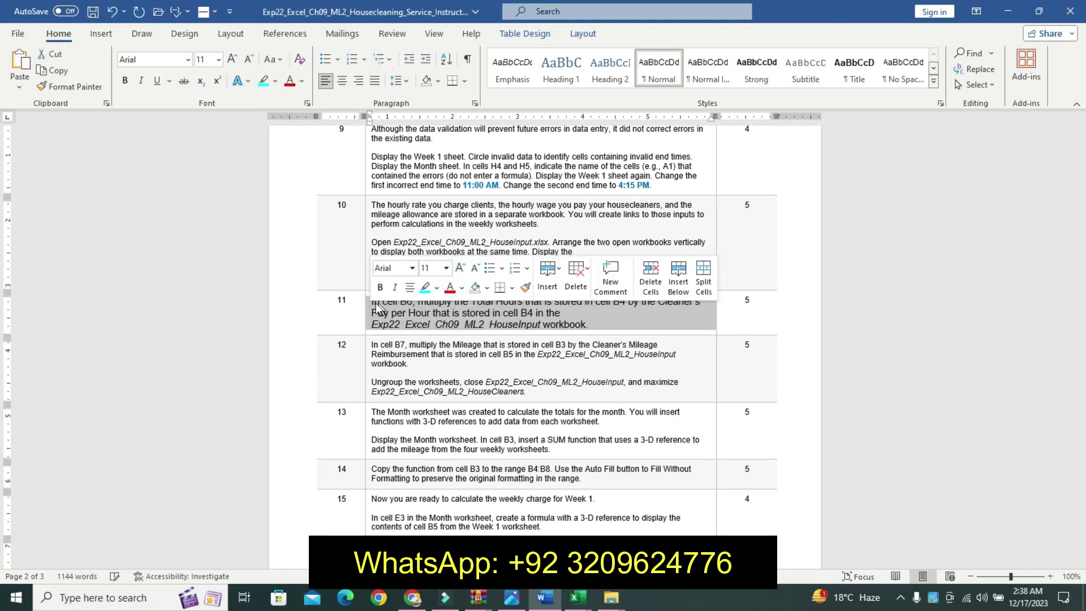
click(381, 287)
click(425, 287)
click(396, 326)
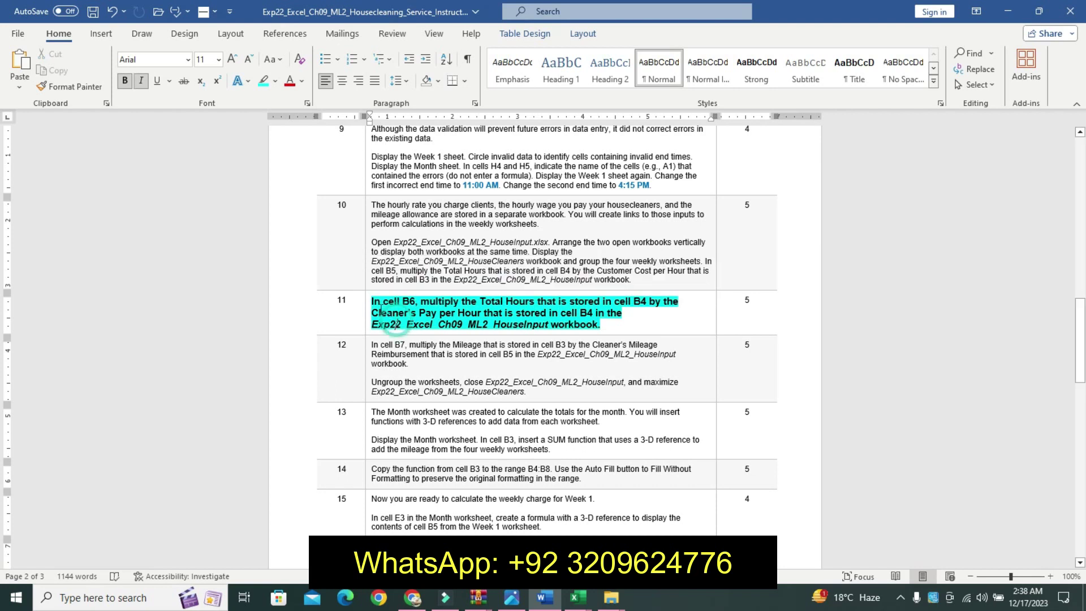
triple_click(381, 310)
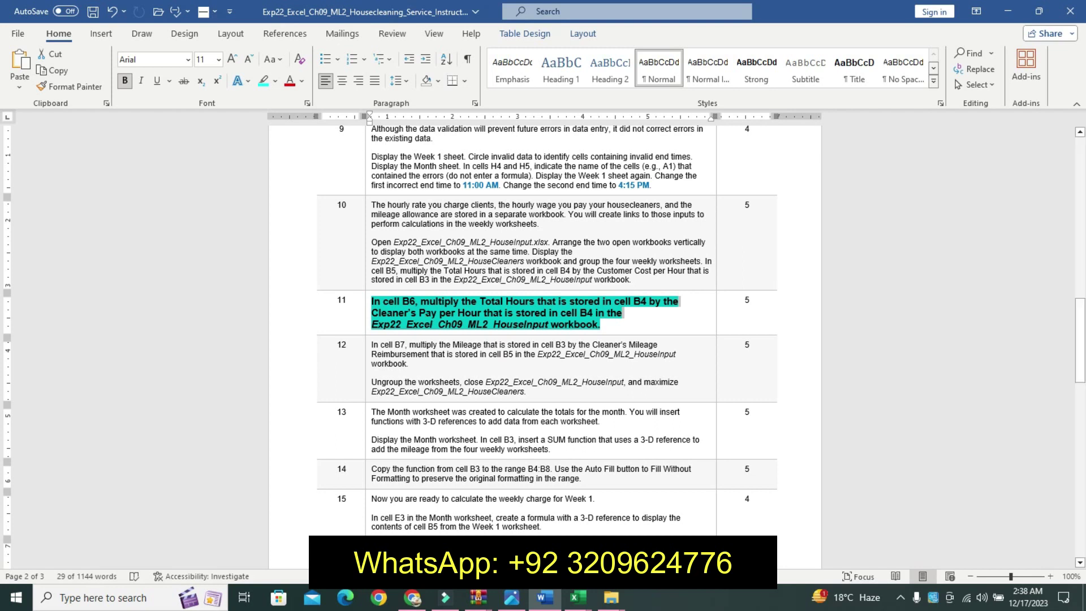
Enter =B4 times HouseInput's B4 in B6, giving Cleaner's Pay of $720.00.
mouse_move(577, 598)
click(502, 509)
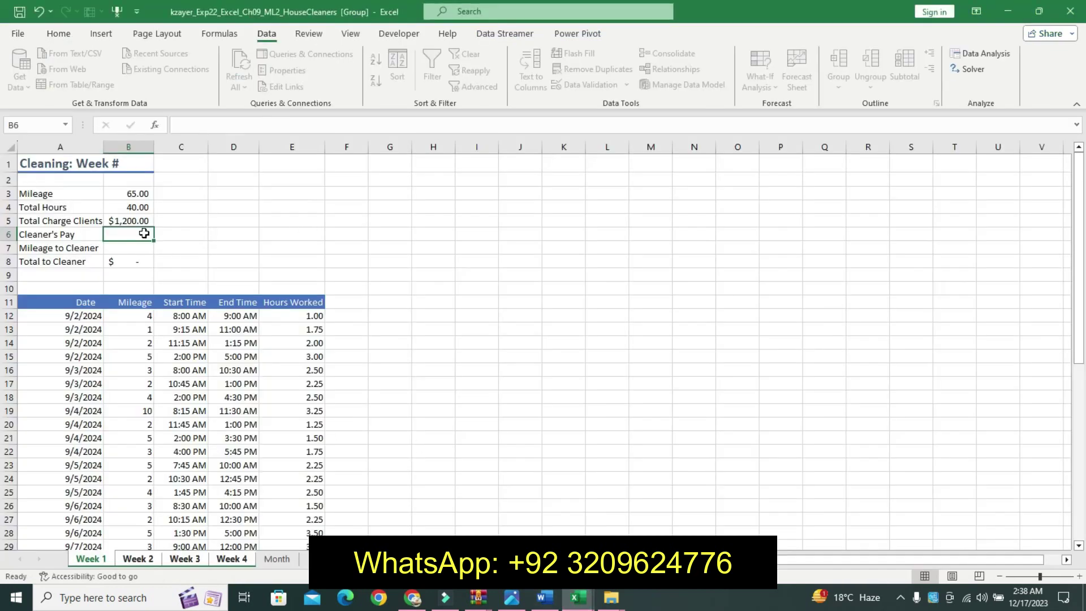
text(=)
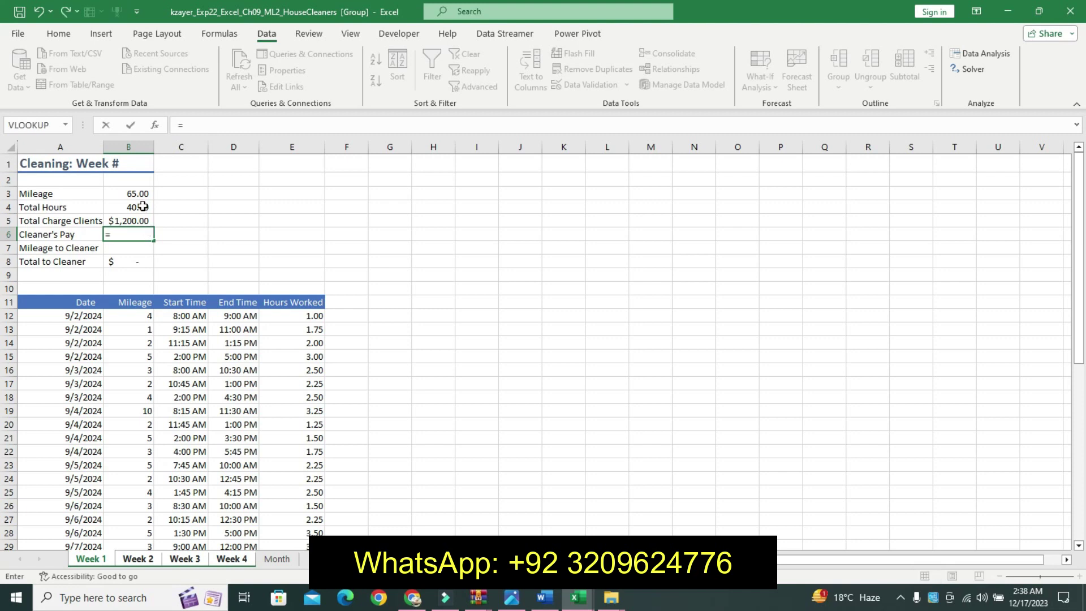
click(140, 206)
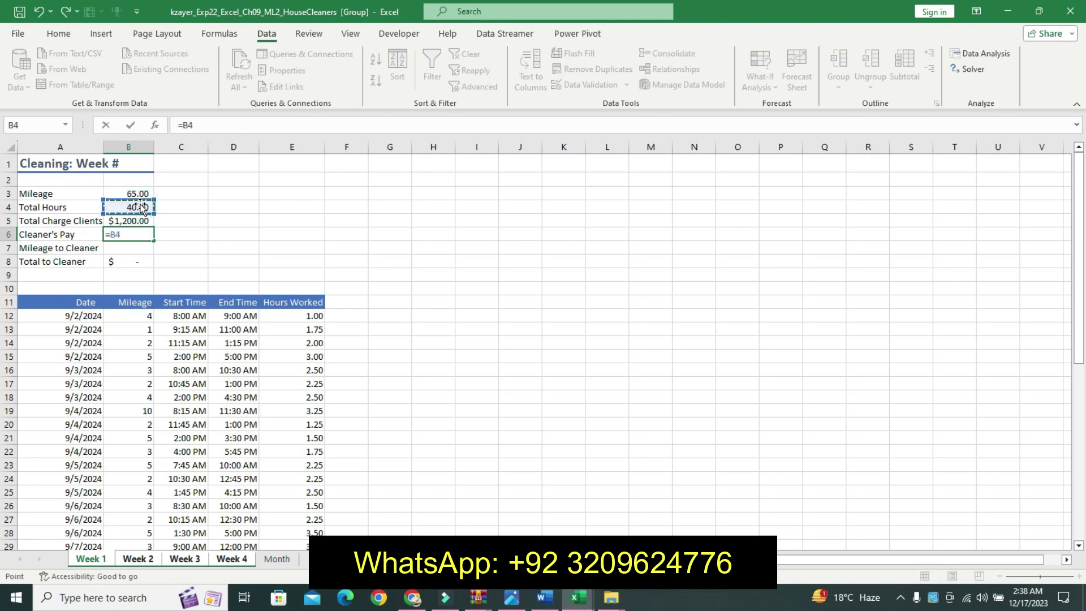
text(*)
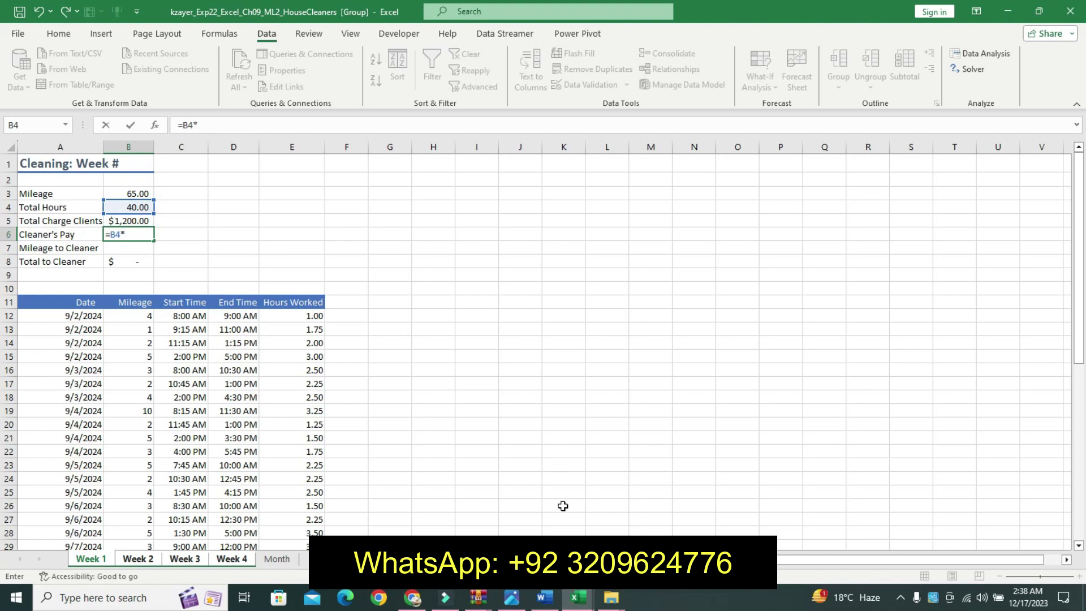
mouse_move(577, 597)
click(622, 529)
click(189, 207)
key(Return)
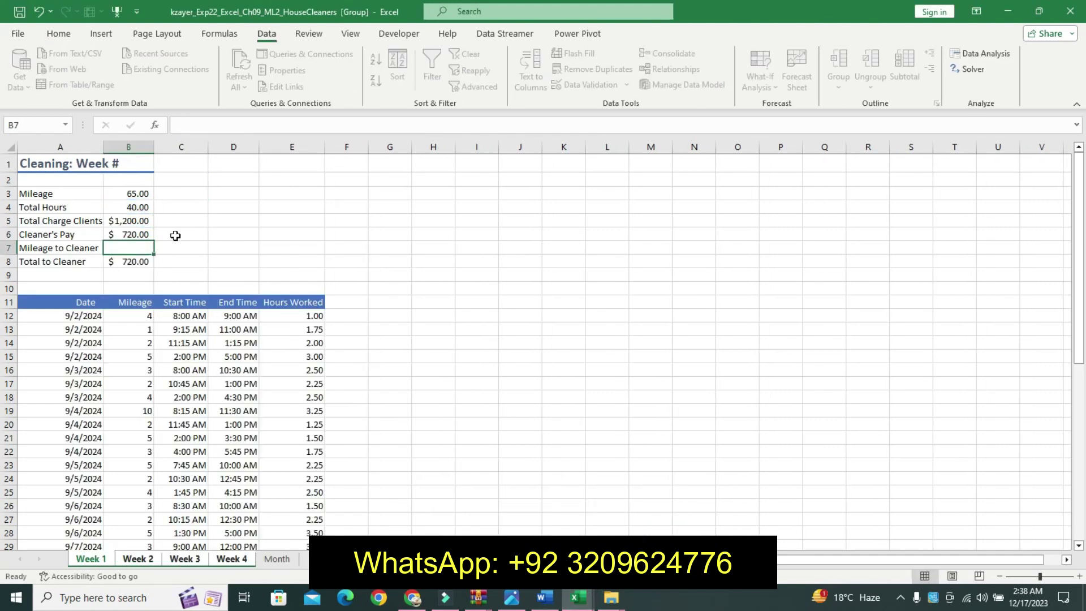
Undo step 11's emphasis and select the step 12 instruction cell.
click(544, 598)
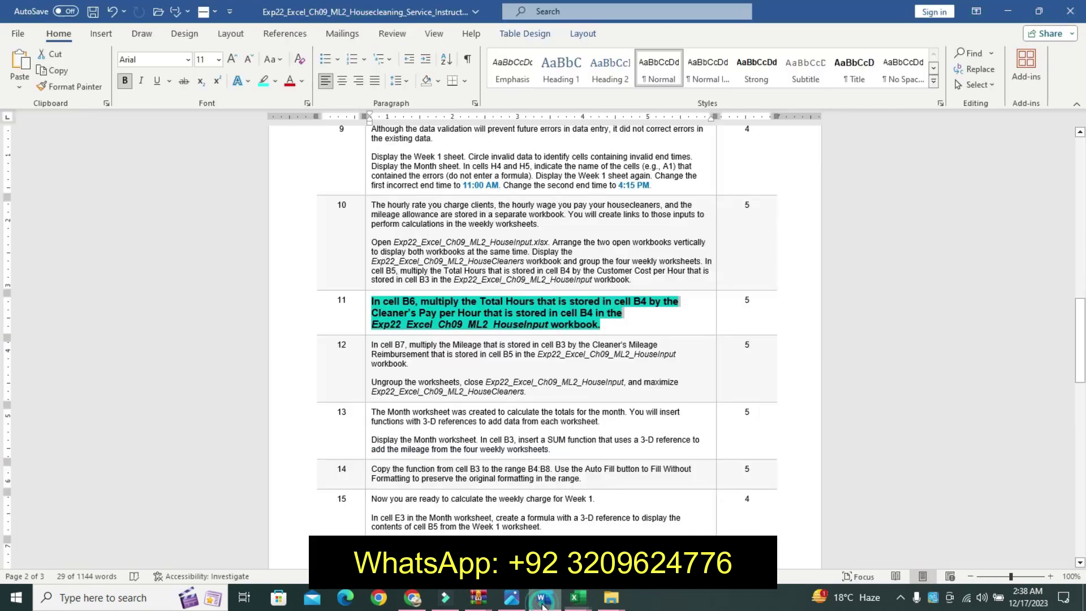
key(ctrl+z)
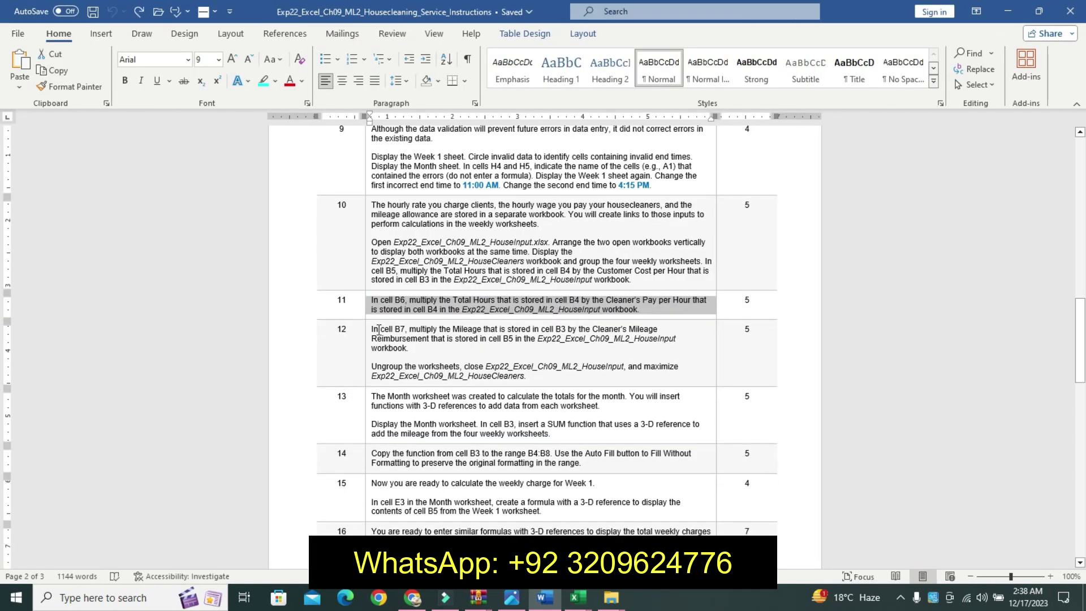
drag(379, 329, 365, 348)
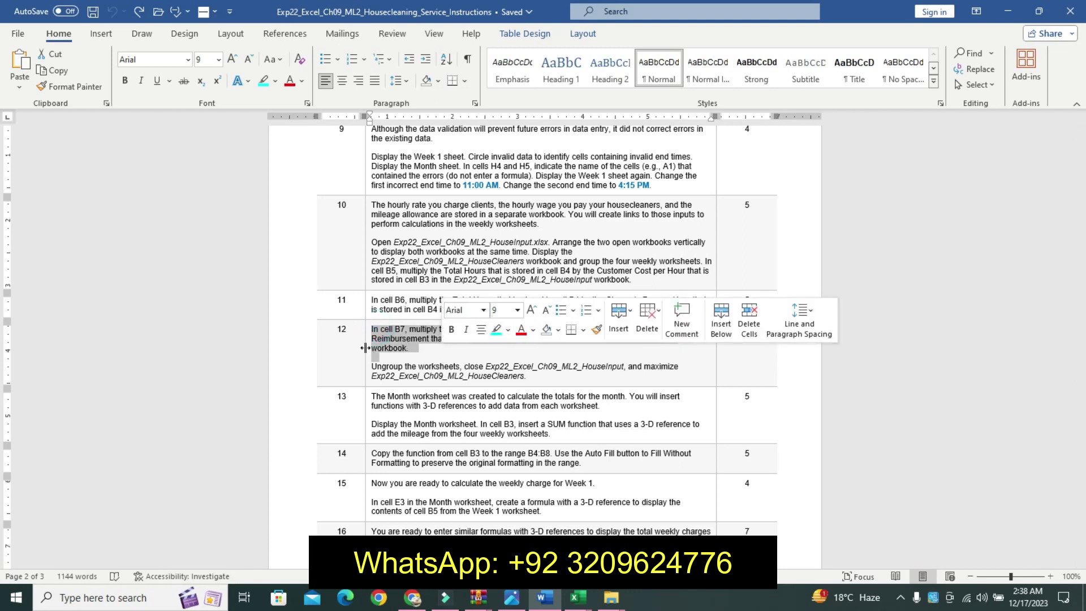
click(366, 339)
mouse_move(375, 321)
mouse_down()
mouse_move(570, 383)
mouse_move(569, 319)
mouse_up()
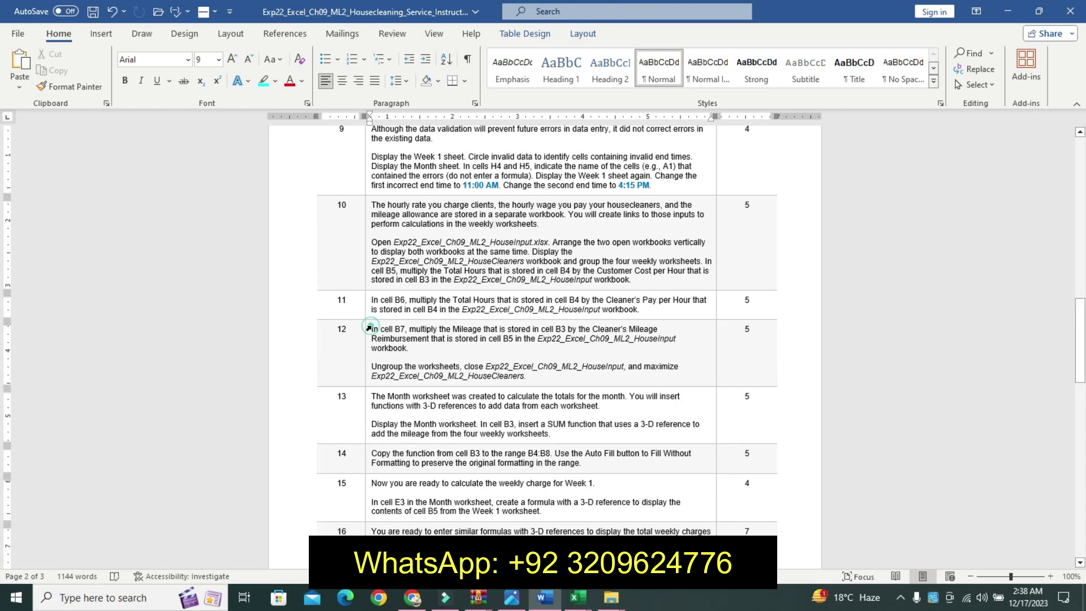
click(369, 328)
Give the step 12 text size 10, bold, left alignment and cyan highlight.
click(549, 318)
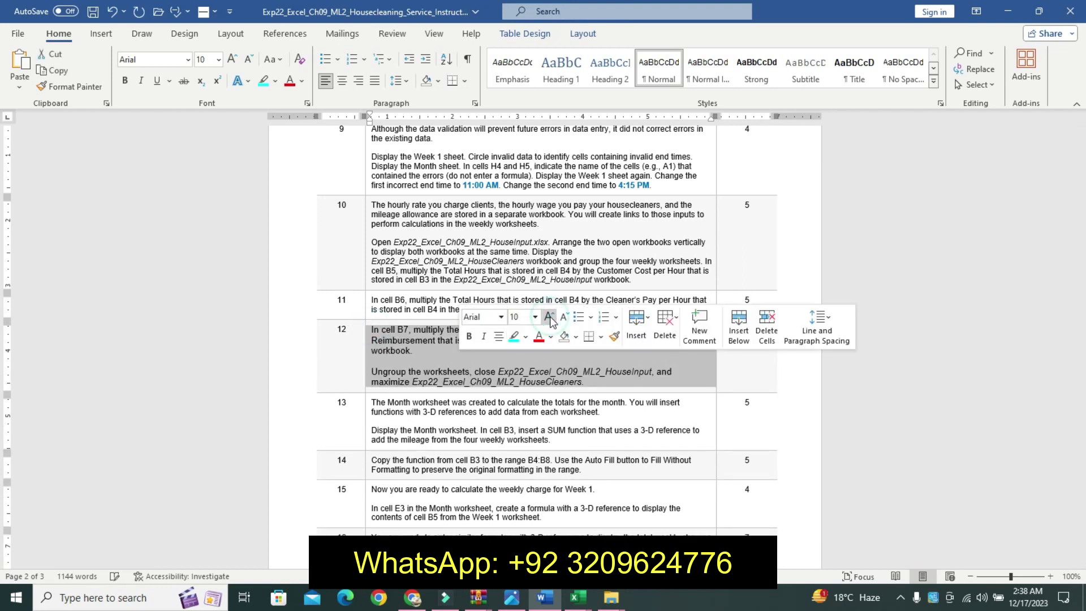
click(469, 336)
click(499, 336)
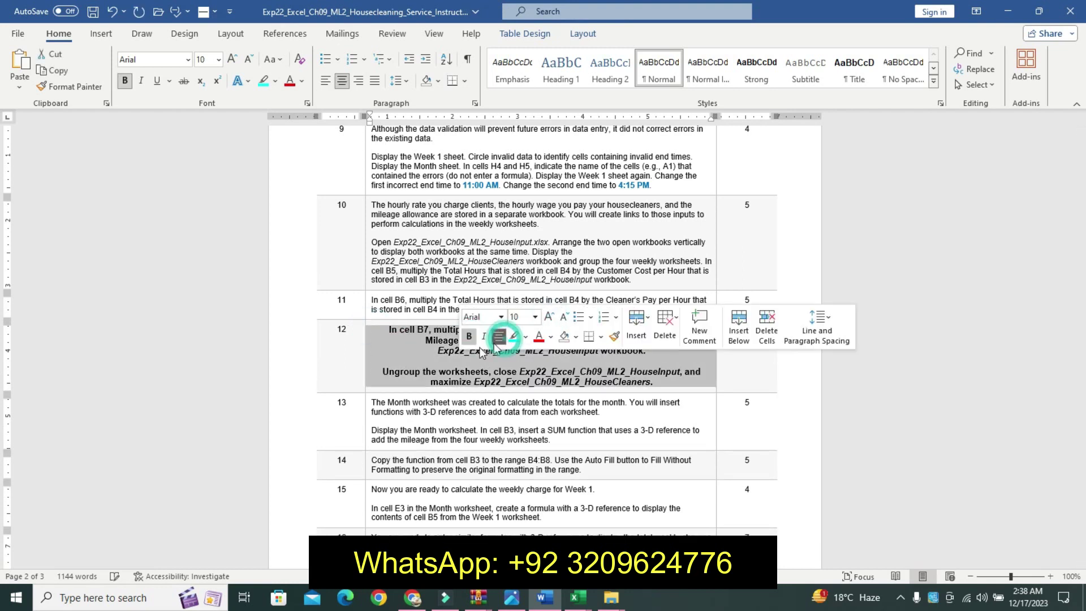
click(499, 336)
click(515, 336)
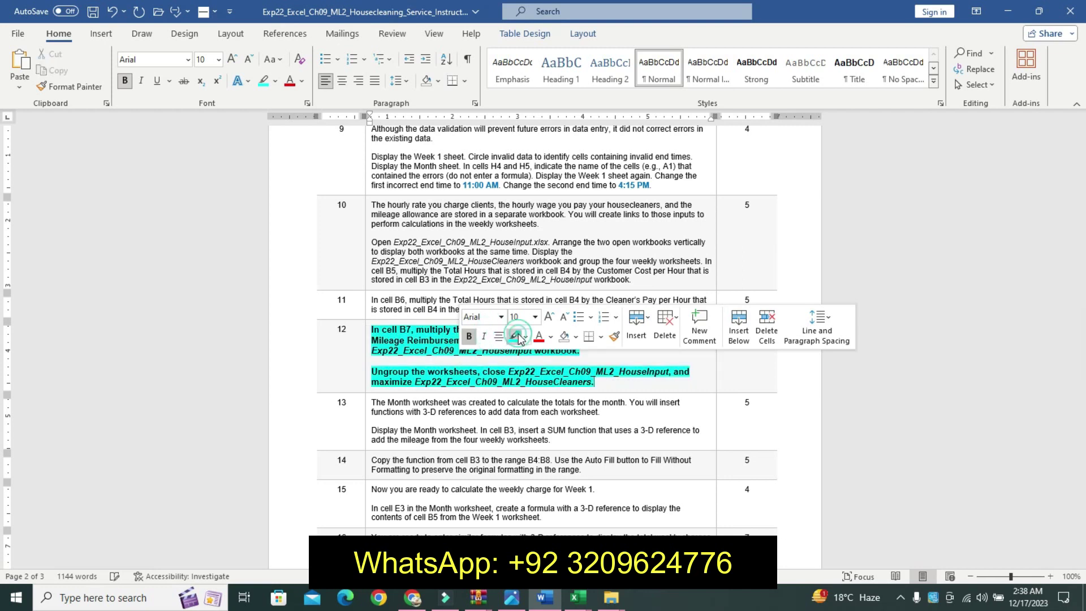
key(ctrl+i)
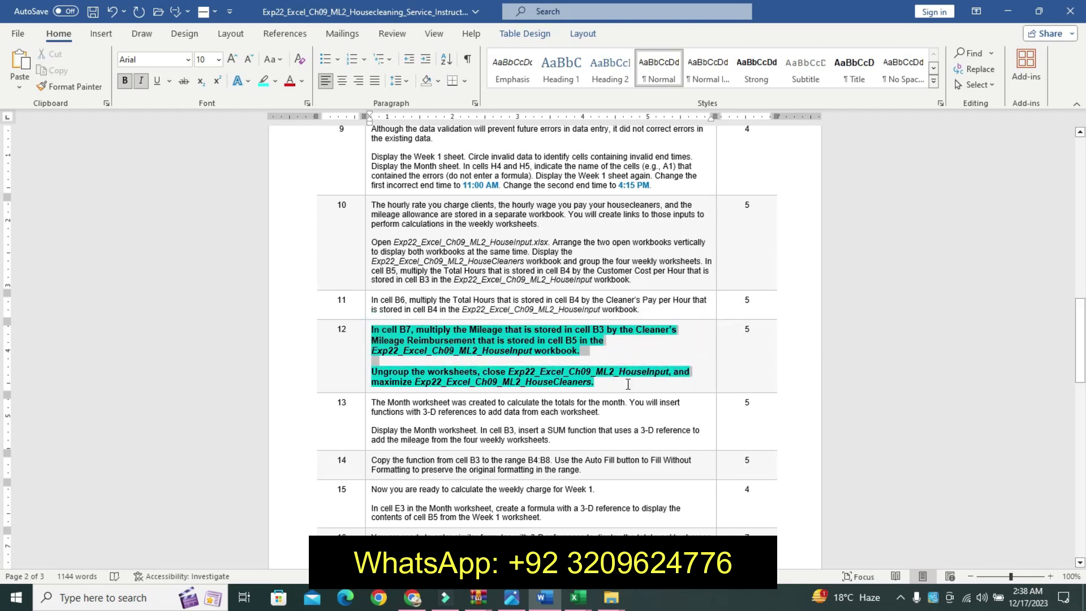
drag(628, 384, 467, 348)
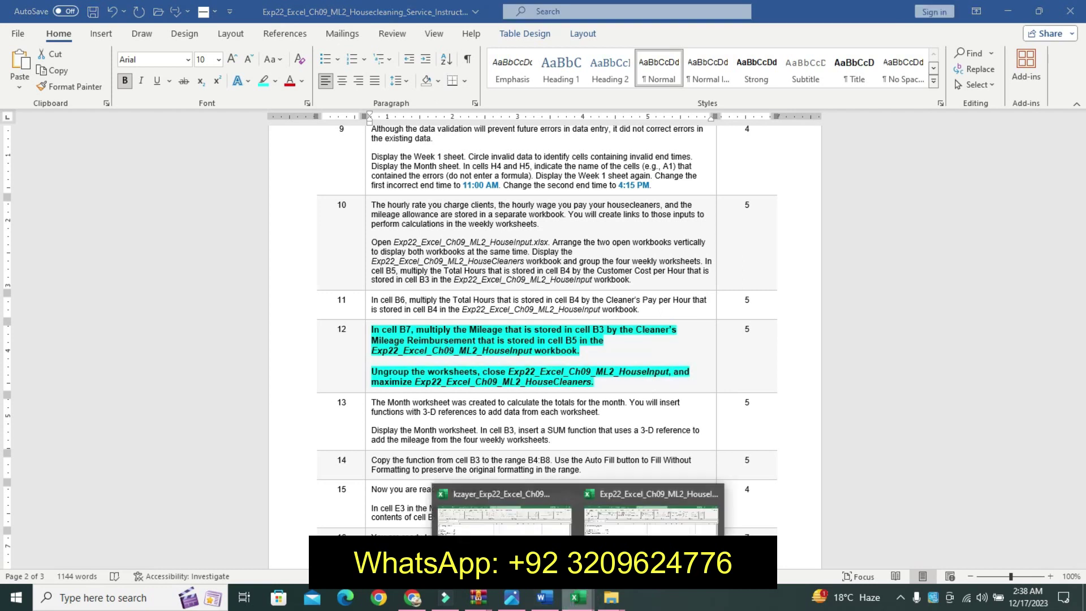
Enter =B3 times HouseInput's $B$5 in B7 for Mileage to Cleaner, giving $22.75.
mouse_move(577, 598)
click(504, 509)
text(=)
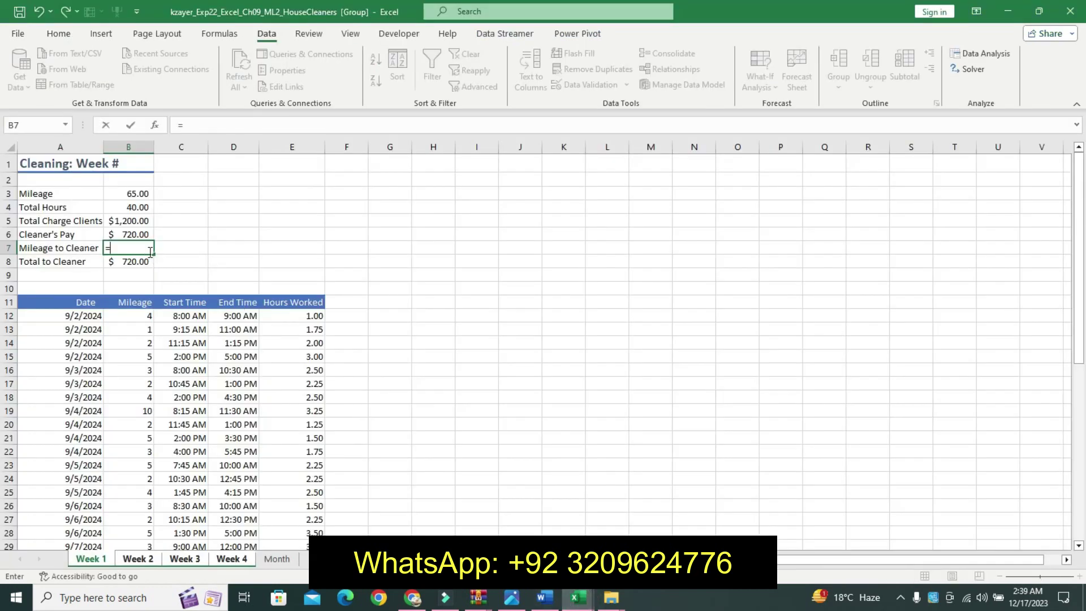
click(144, 195)
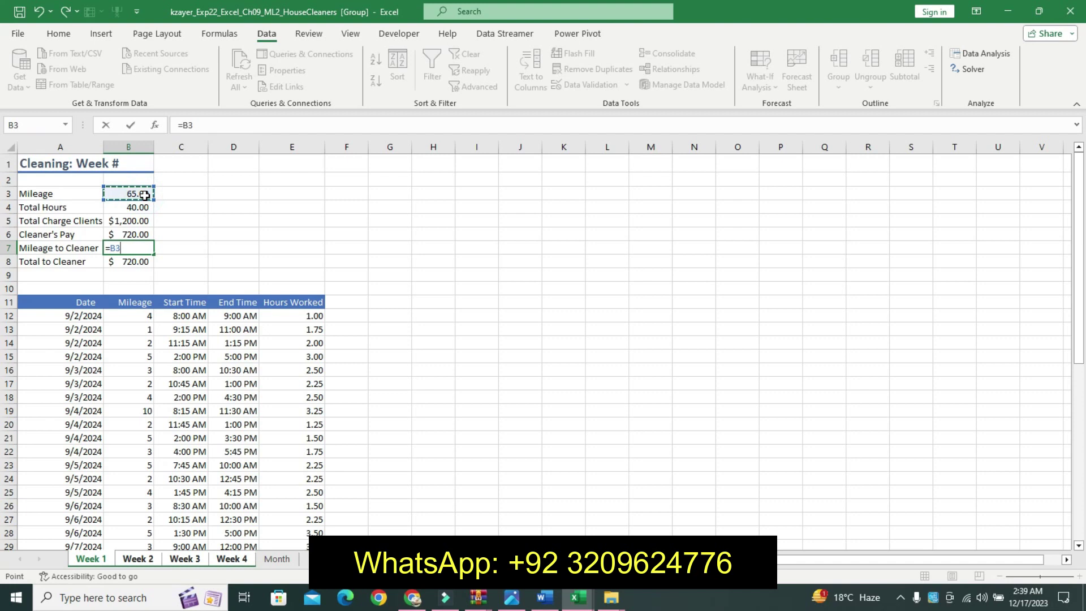
text(*)
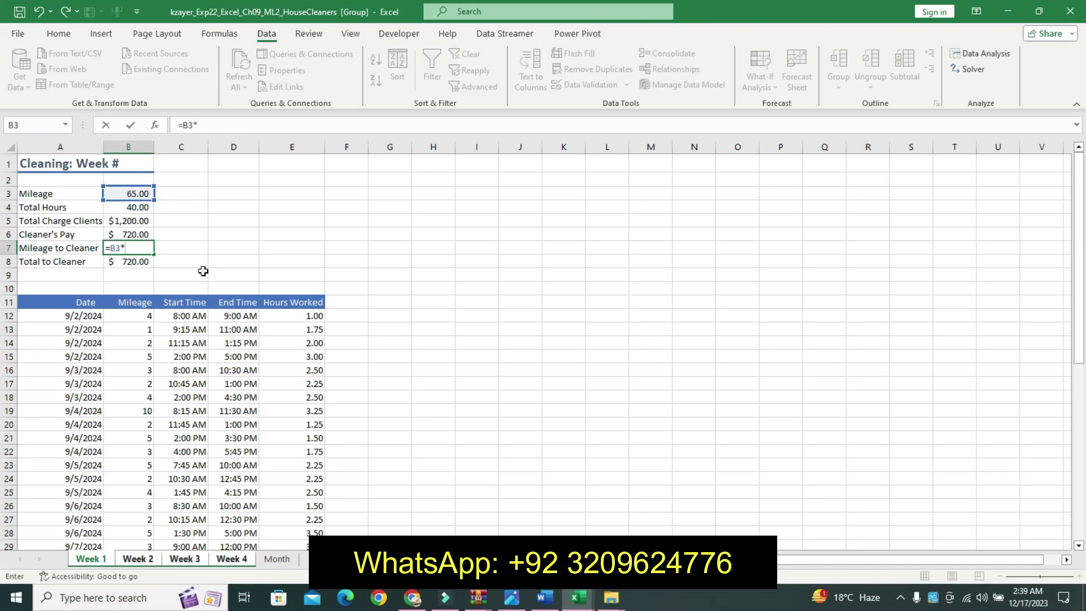
mouse_move(577, 598)
click(647, 522)
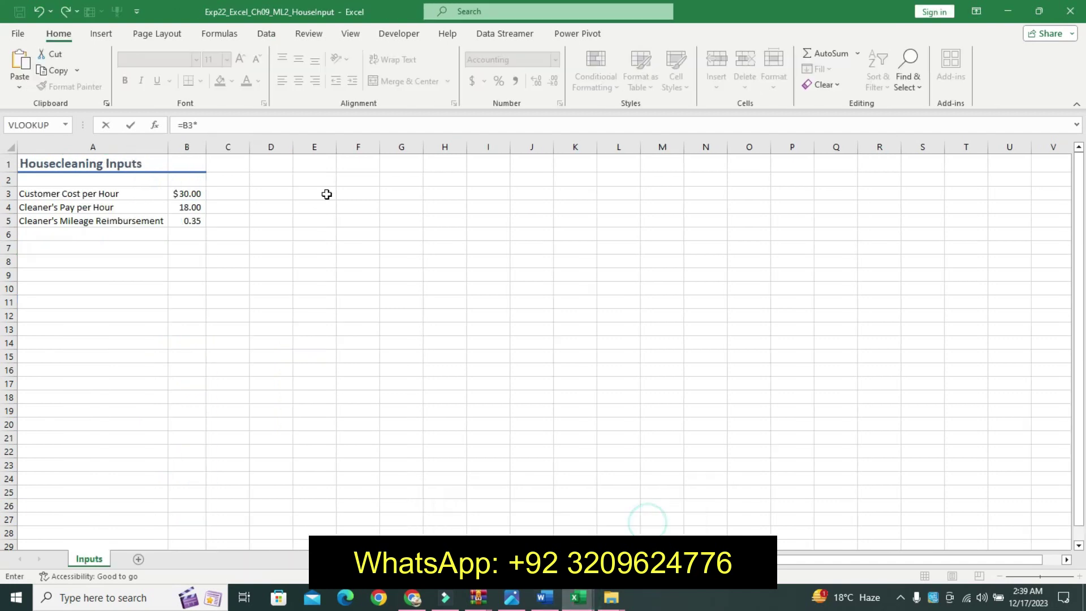
click(194, 222)
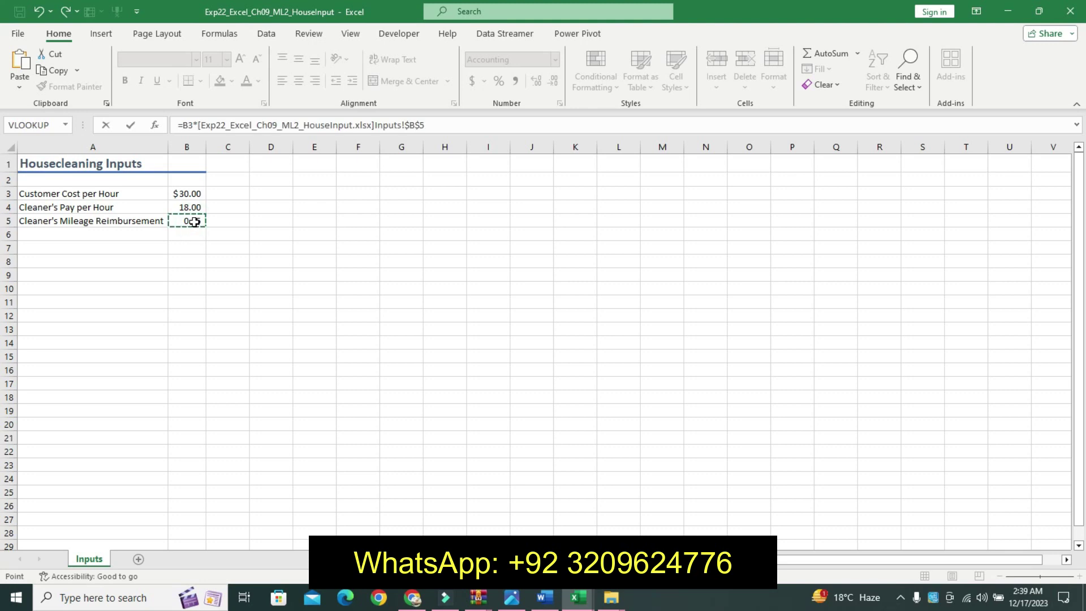
key(Return)
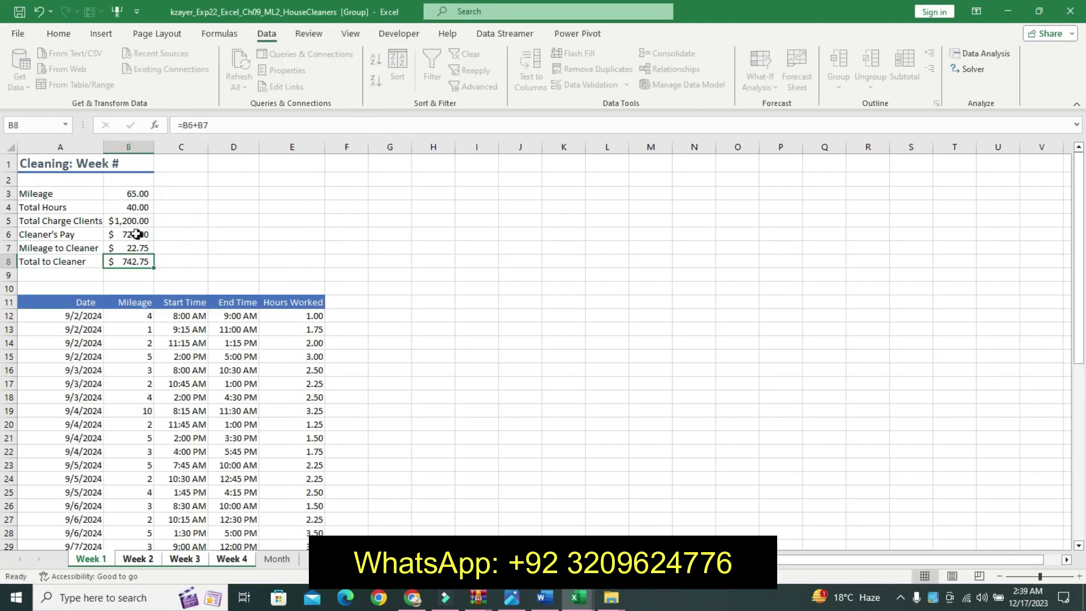
View the month-totals final-result image in Photos, then go back to the instructions and workbook.
click(515, 595)
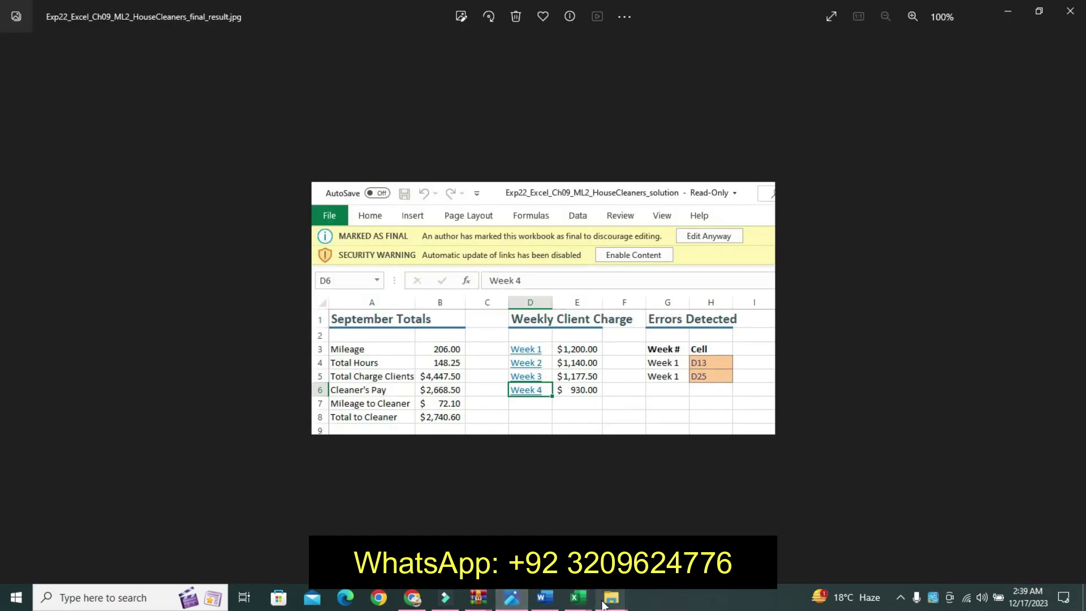
mouse_move(576, 598)
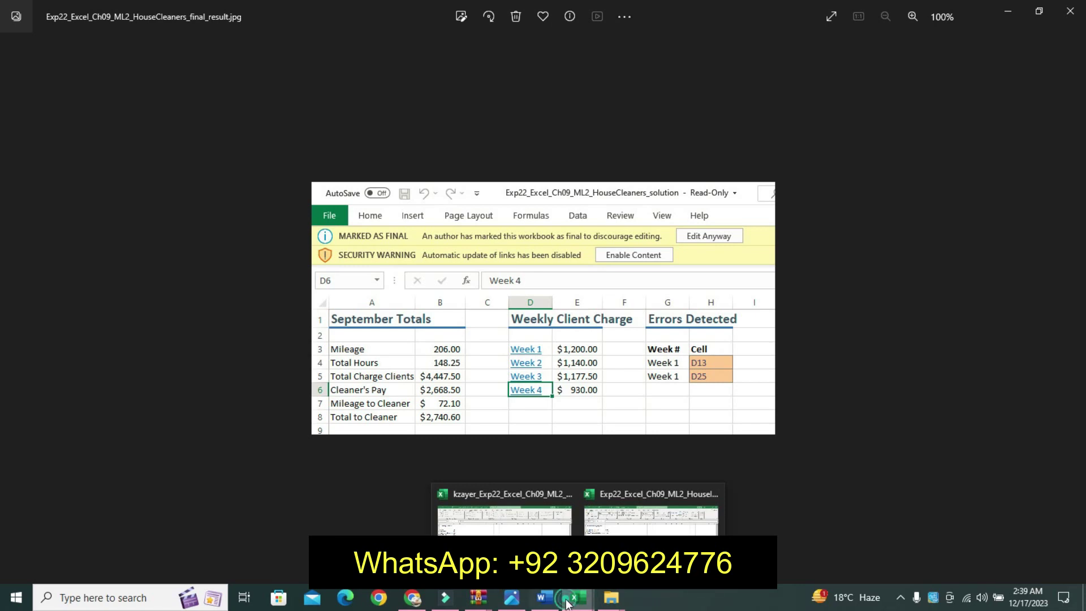
click(544, 598)
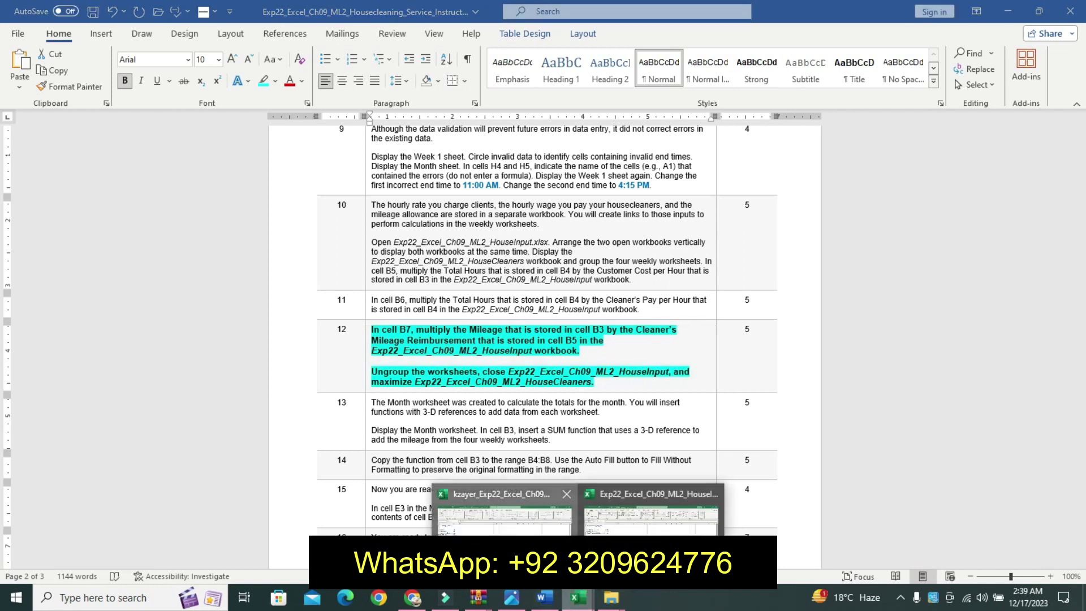
click(654, 509)
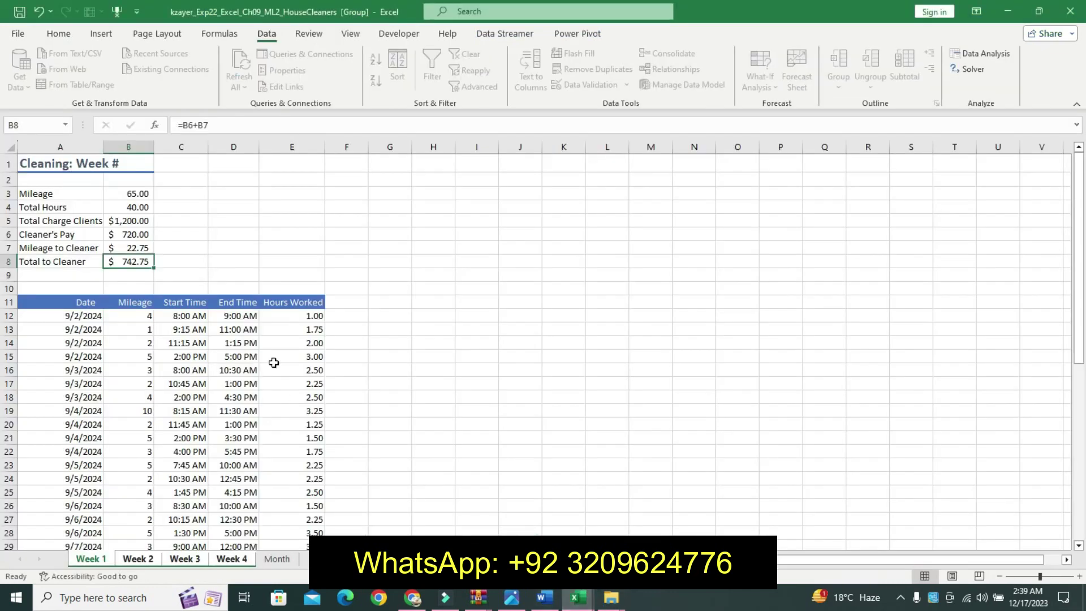
Ungroup the Week sheets, review Weeks 2–4, and confirm Week 1's $742.75 Total to Cleaner.
right_click(95, 562)
click(110, 548)
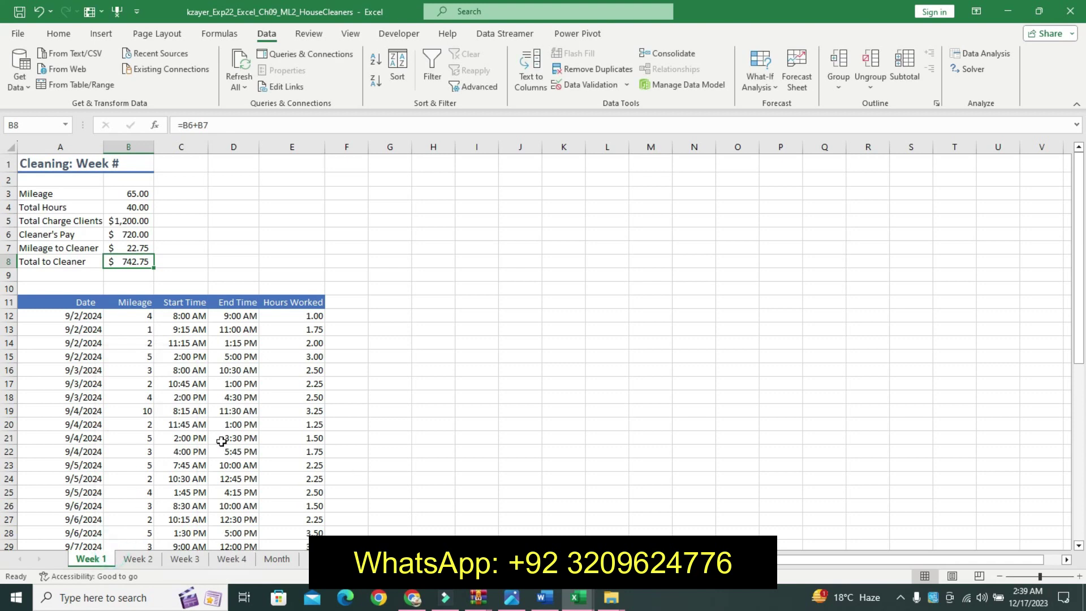
click(138, 561)
click(187, 559)
click(232, 559)
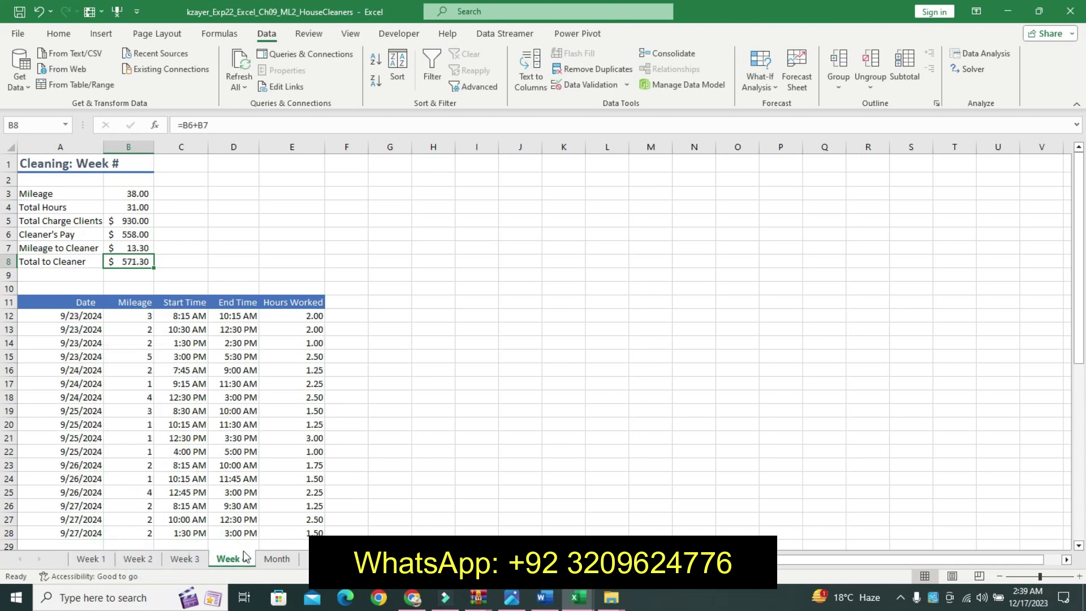
click(106, 559)
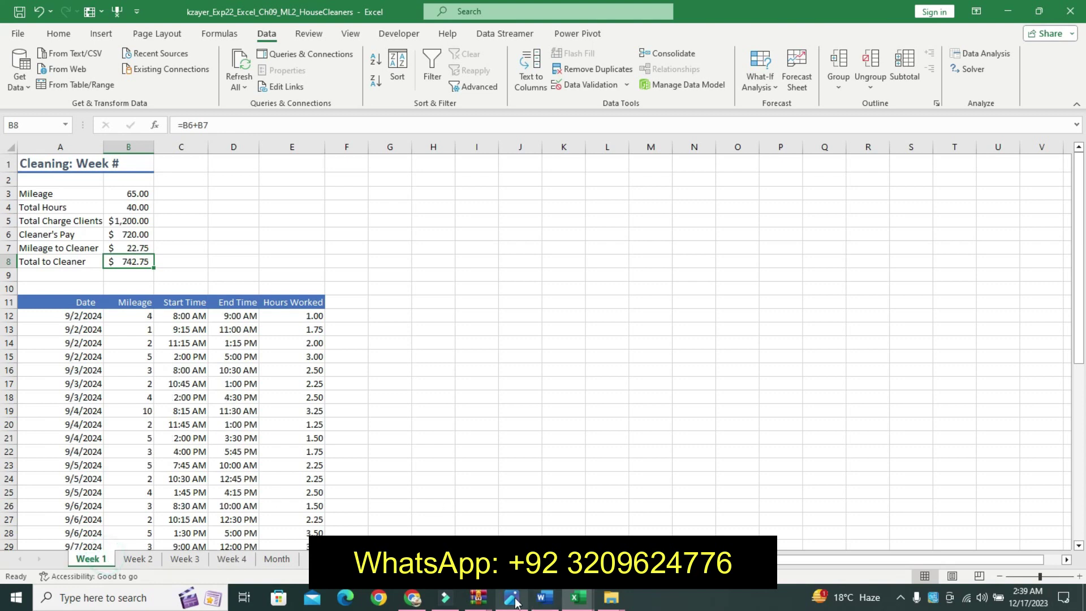
click(511, 598)
Undo the step 12 formatting in the Word instructions, restoring the original plain text.
click(545, 599)
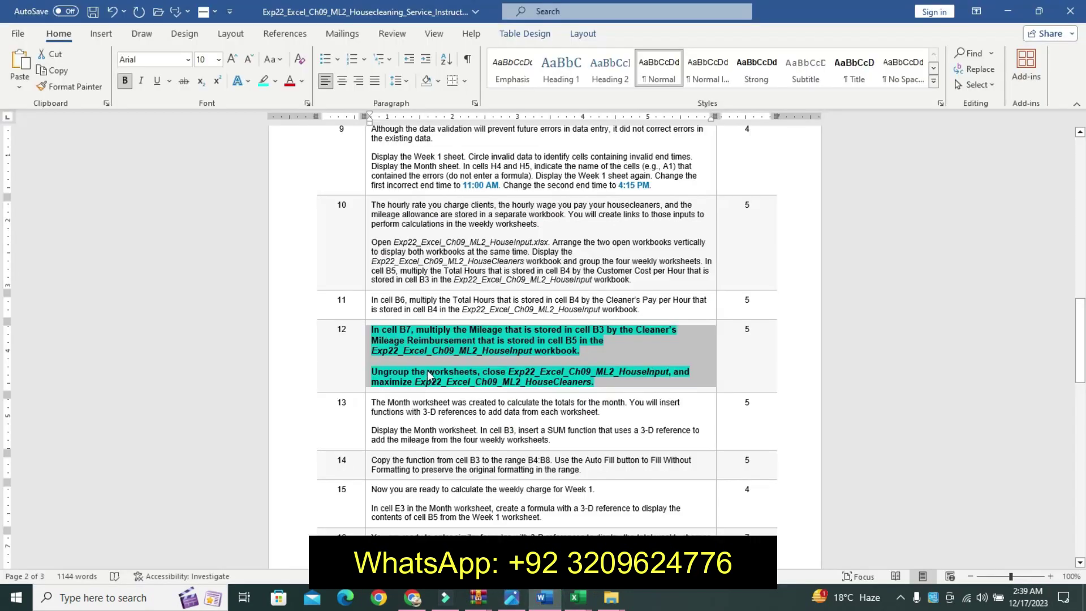
key(ctrl+z)
key(ctrl+z)
key(ctrl+z)
key(ctrl+z)
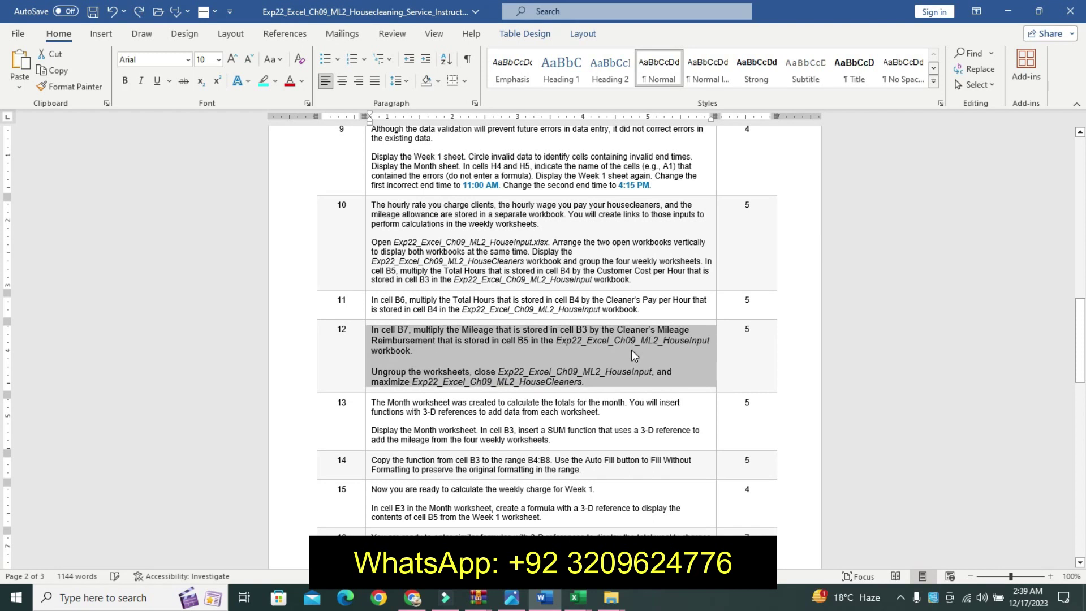
key(ctrl+z)
key(ctrl+z)
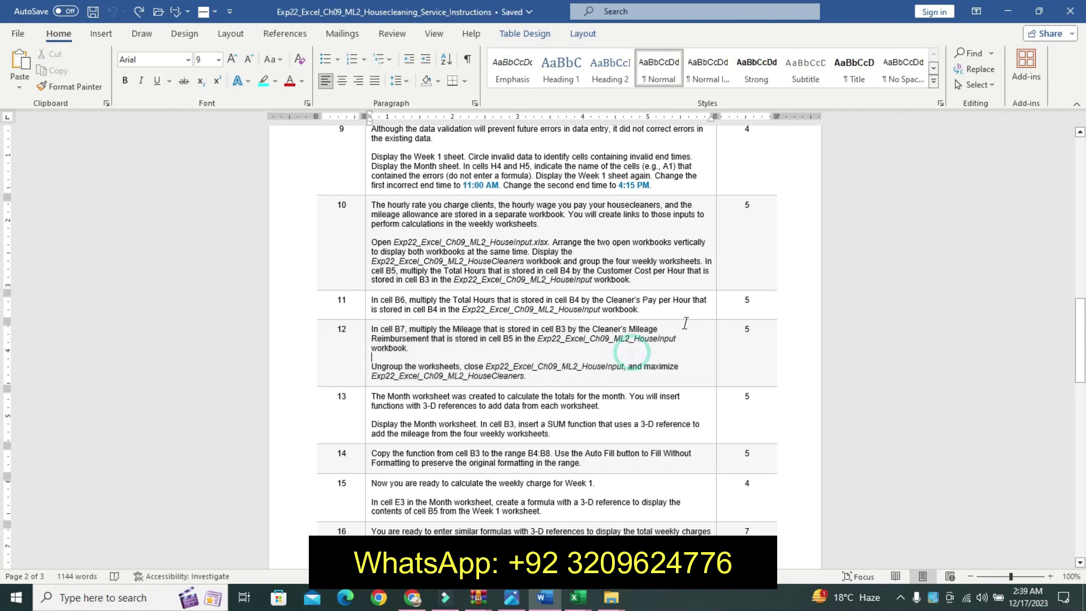
mouse_move(1079, 351)
mouse_down()
mouse_move(1081, 442)
mouse_move(1059, 192)
mouse_up()
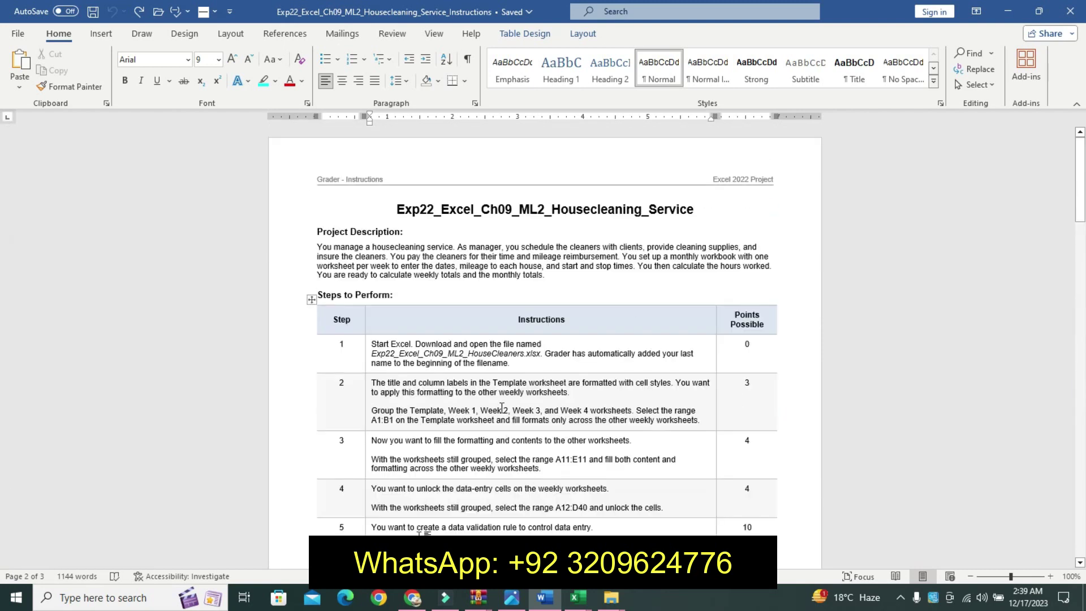
Bring the HouseCleaners workbook back to the front and deselect cell B8.
click(577, 598)
click(536, 511)
click(347, 424)
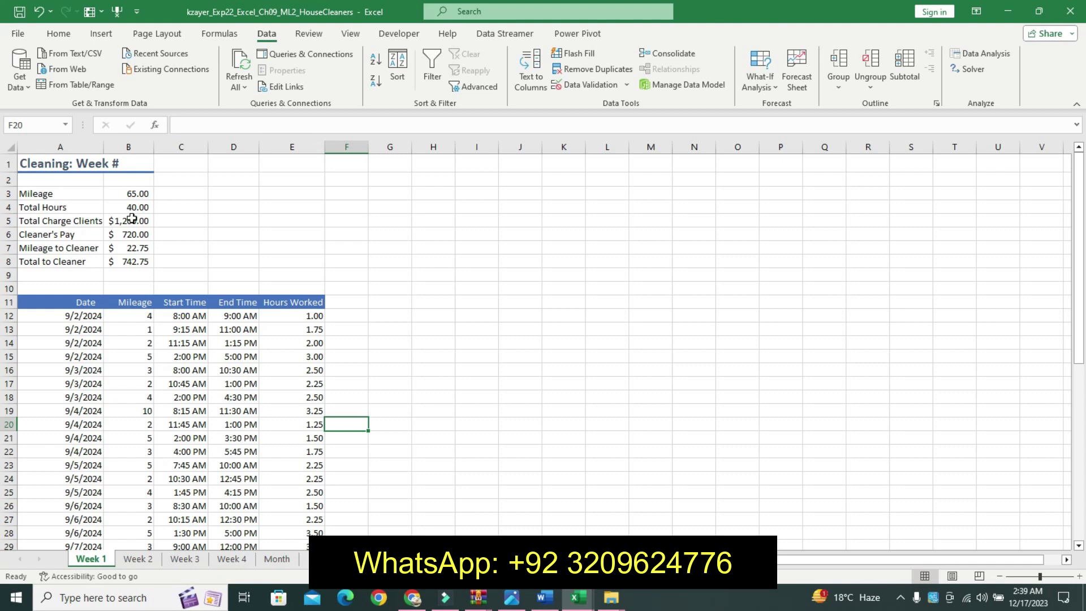
click(141, 233)
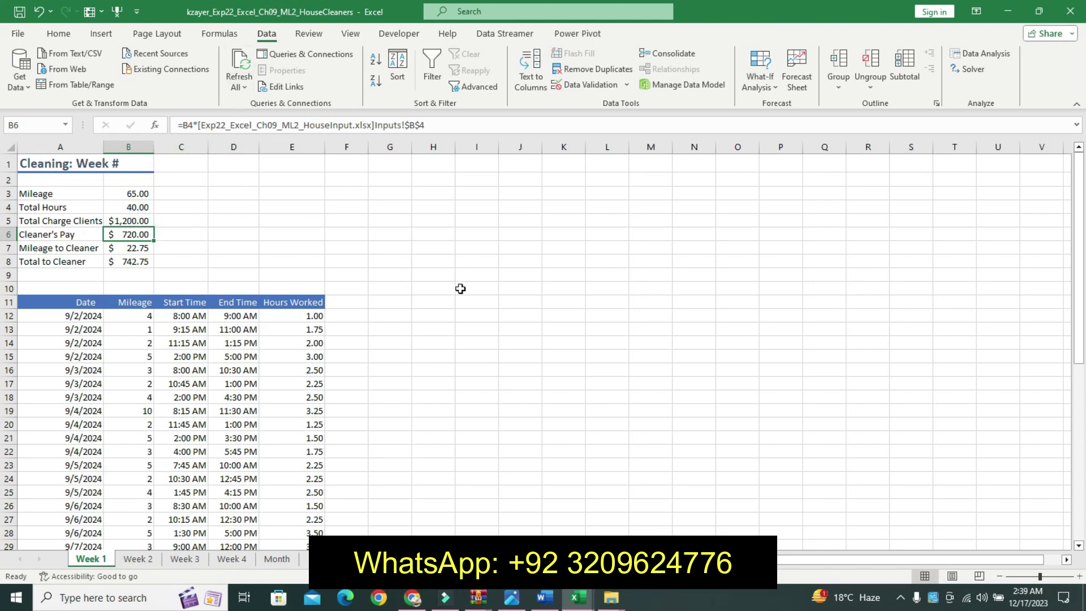
click(501, 441)
click(151, 562)
click(180, 559)
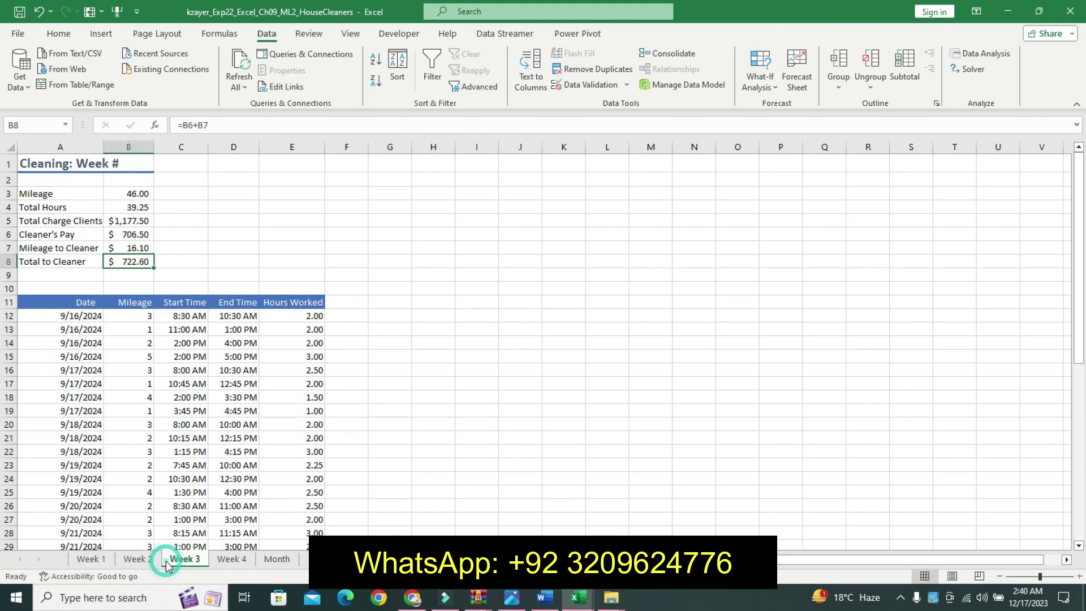
click(231, 559)
click(271, 560)
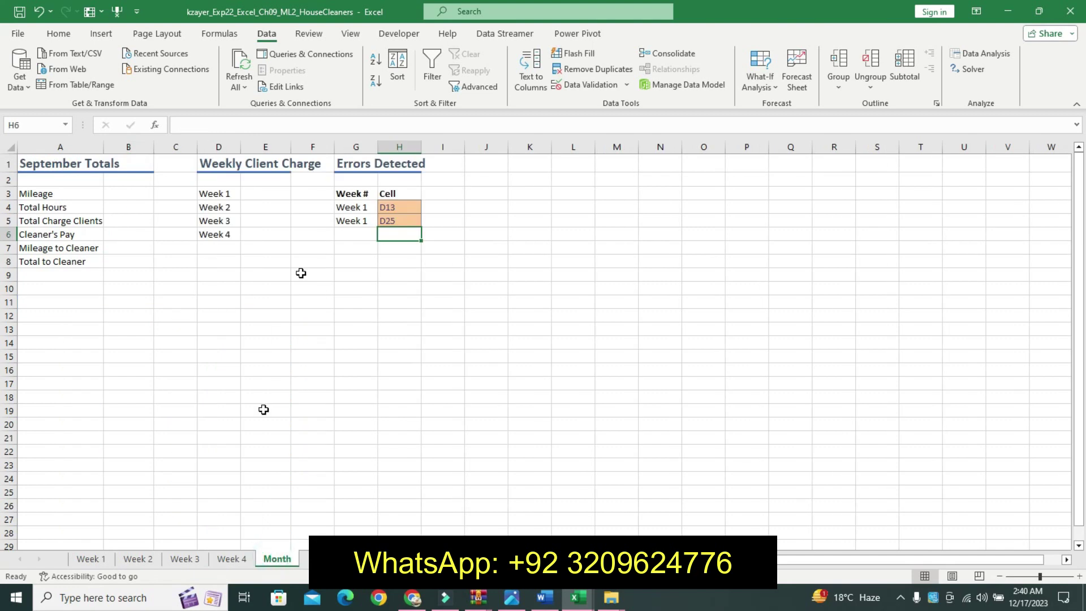
click(89, 559)
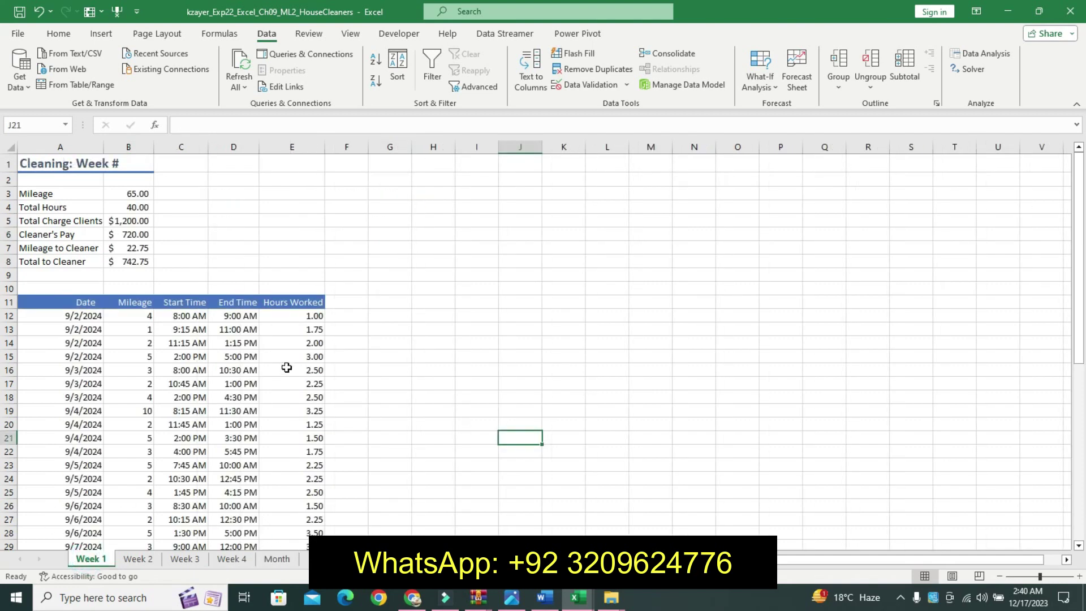